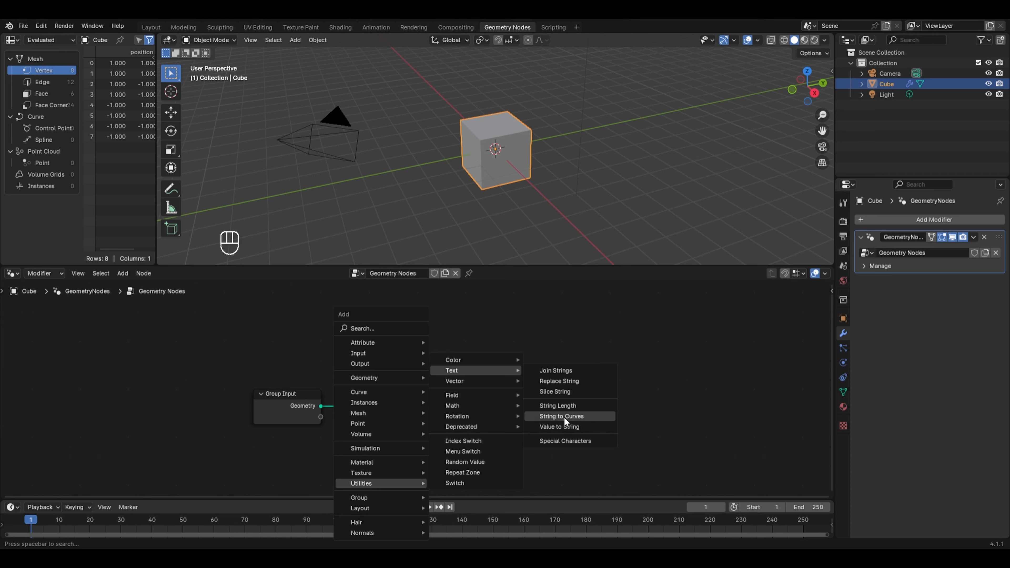
- Insert a String to Curves node before the Group Output and set its string to "JB 3D Studio"
left_click(564, 417)
left_click(379, 351)
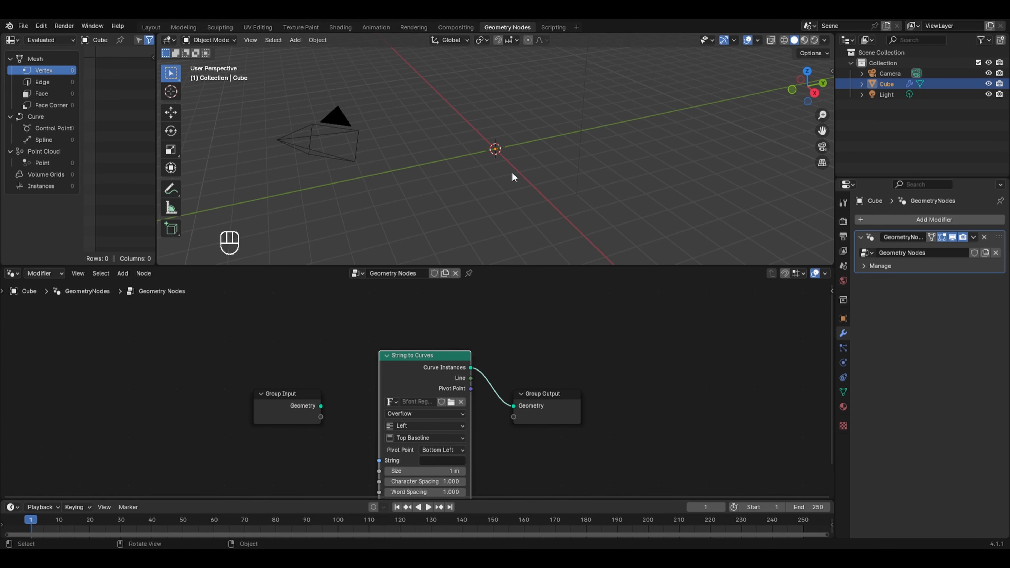
left_click(424, 460)
type("JB 3D Stu")
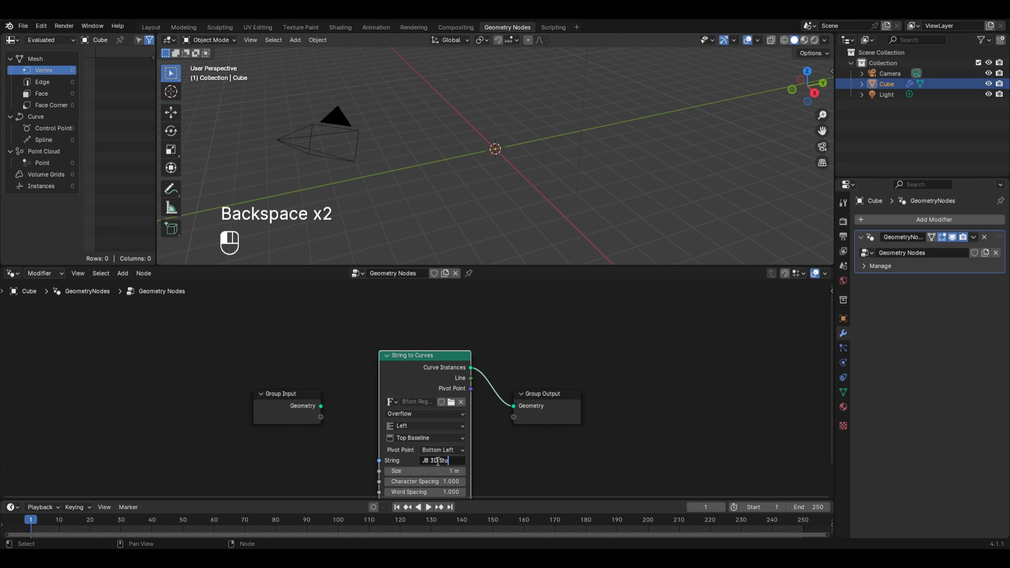
type("dio")
key("Return")
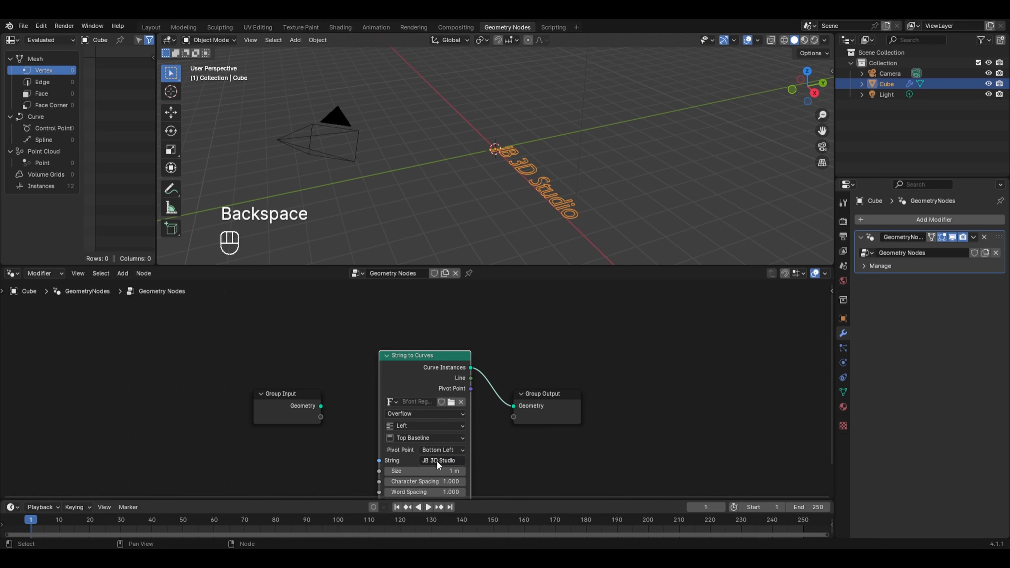
- Load the Arial Rounded MT font (ARLRDBD.TTF) into the String to Curves node
middle_click_drag(493, 207, 527, 295)
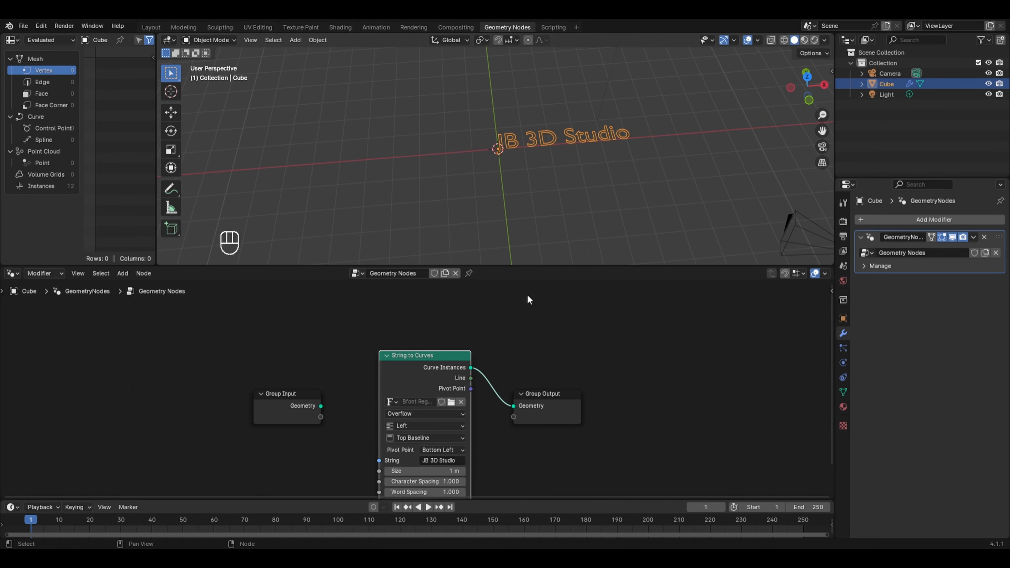
middle_click_drag(514, 350, 527, 315)
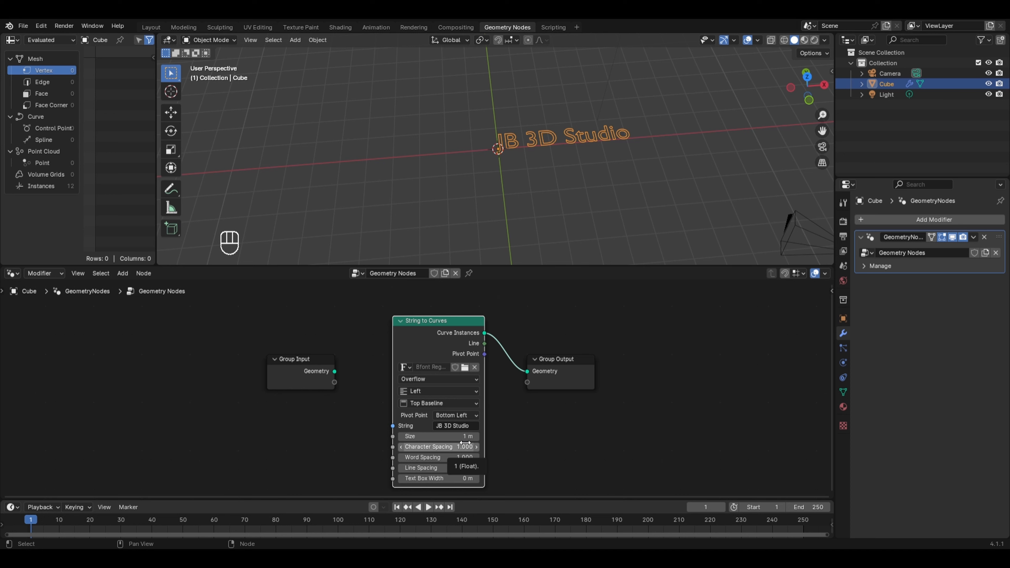
left_click(464, 367)
scroll(543, 284, "down", 3)
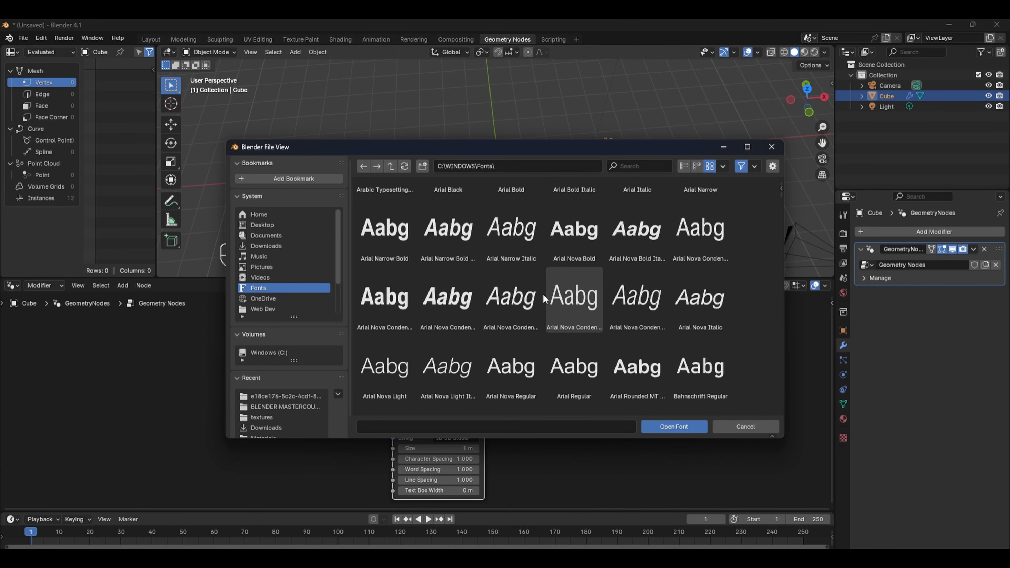
scroll(545, 297, "down", 4)
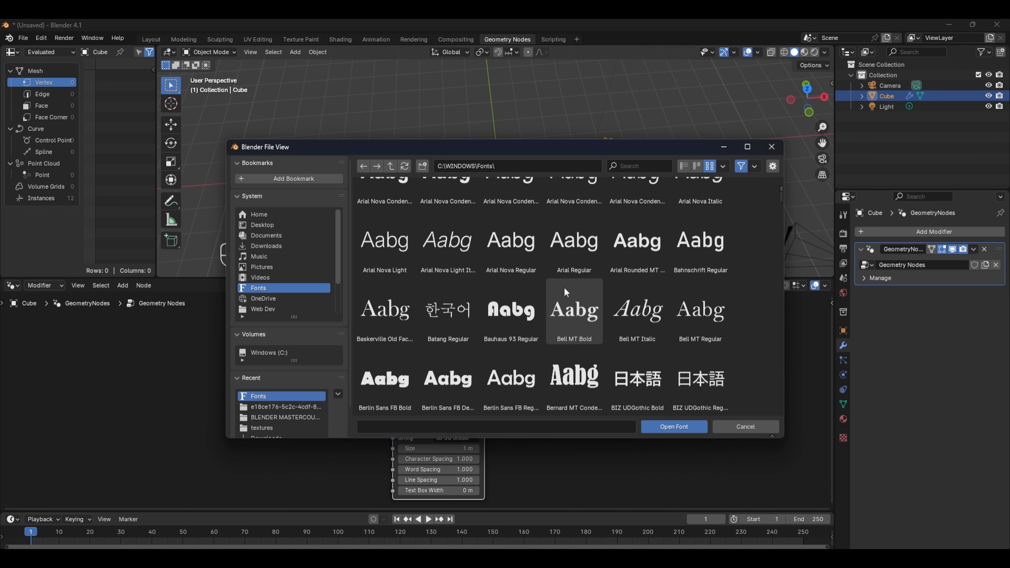
scroll(564, 286, "up", 3)
scroll(564, 287, "down", 2)
left_click(646, 271)
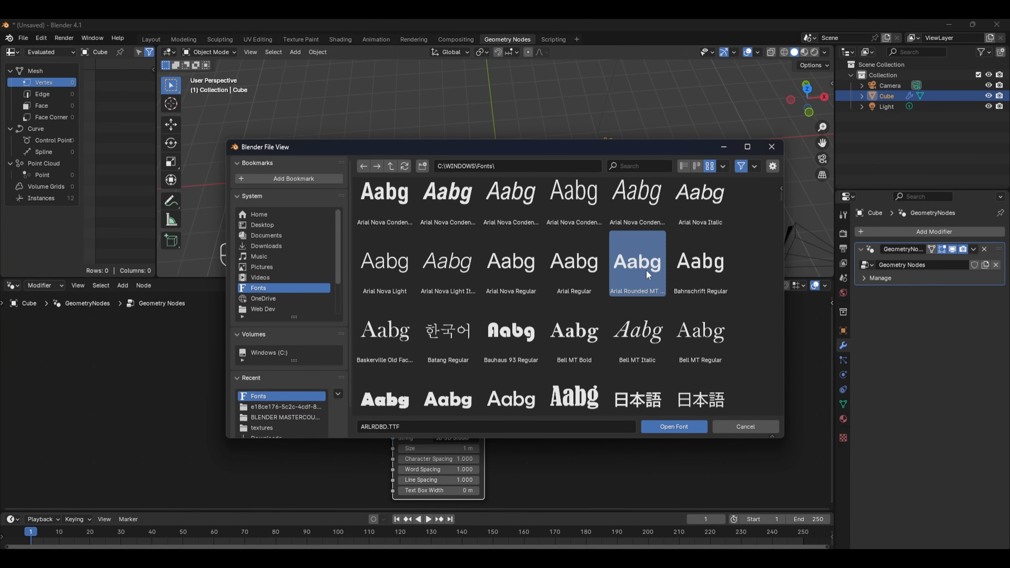
left_click(681, 430)
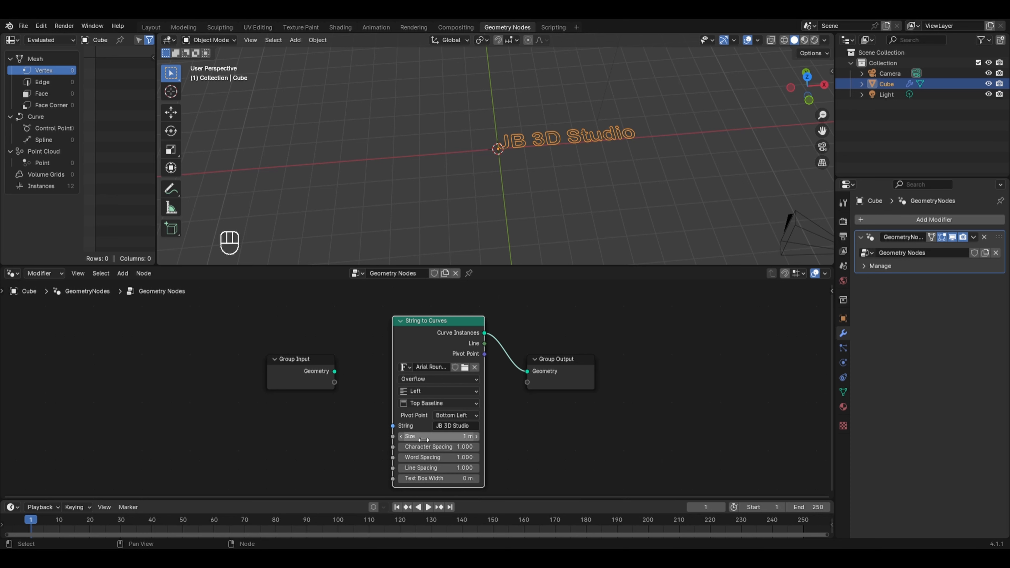
- Try a character spacing of 1.7 on the text in top view and set it back to 1
left_click_drag(438, 436, 457, 443)
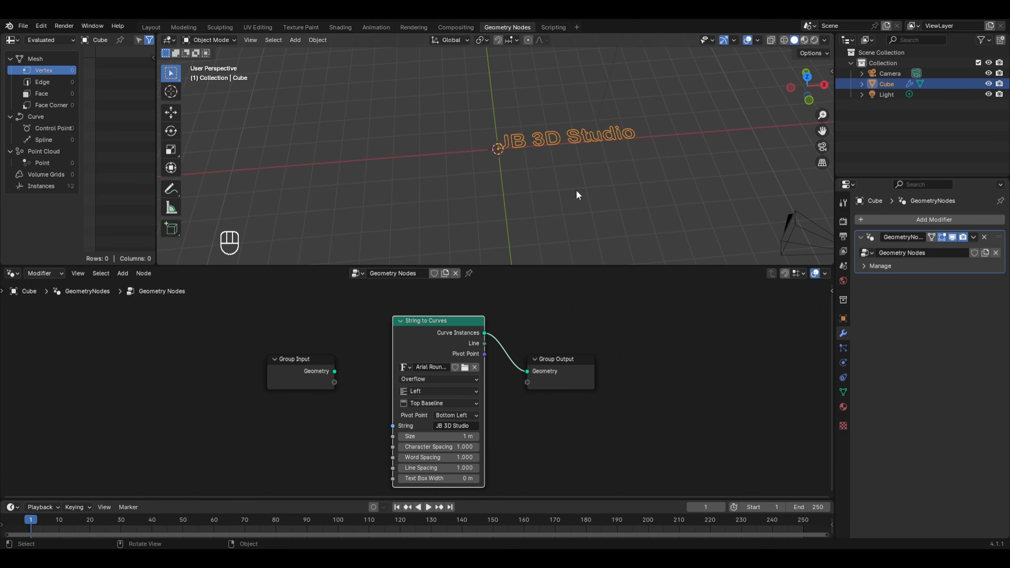
key("KP_7")
scroll(625, 147, "up", 2)
middle_click_drag(625, 147, 487, 150, "shift")
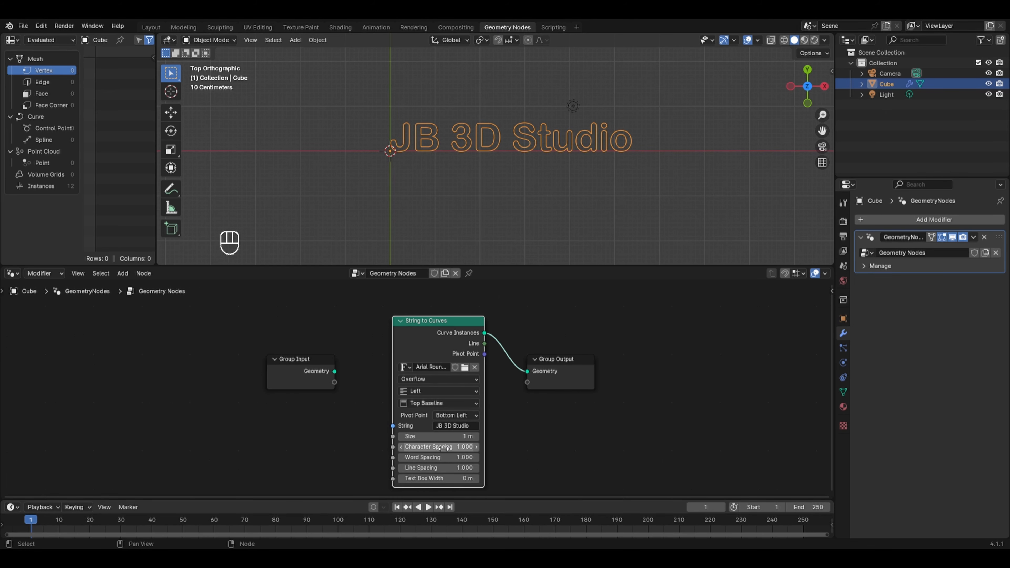
left_click_drag(443, 447, 495, 447)
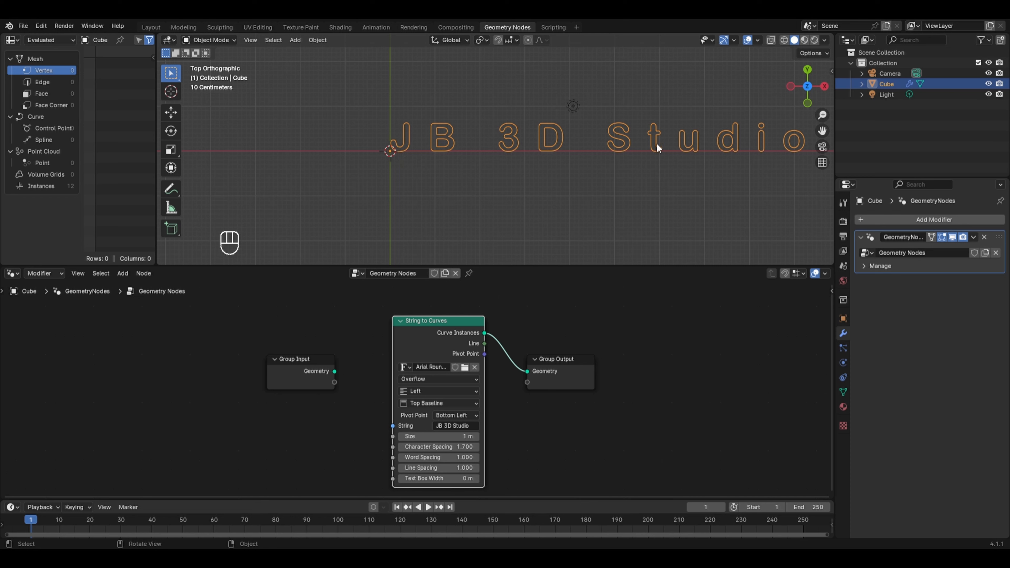
left_click(467, 447)
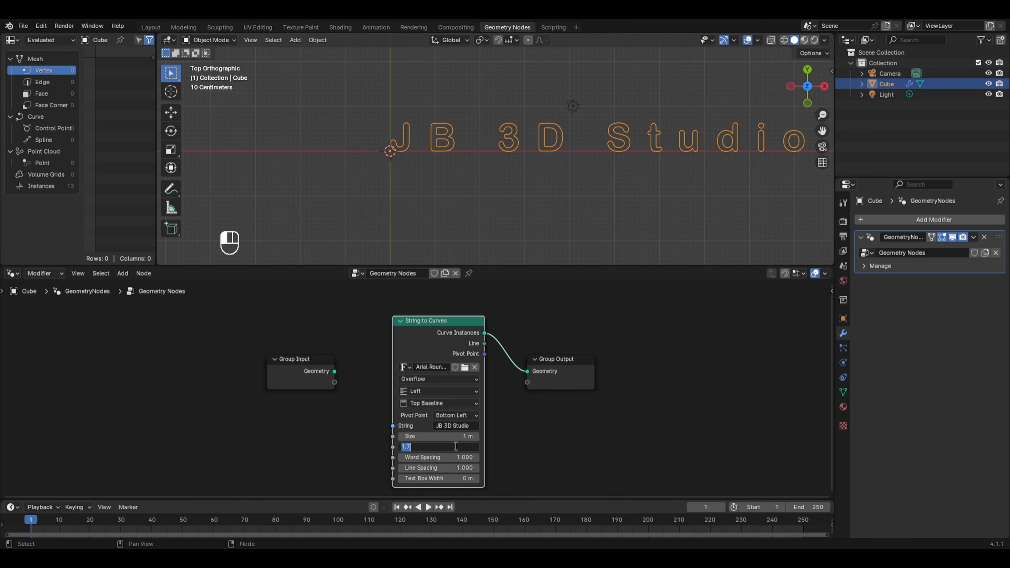
type("1")
key("Return")
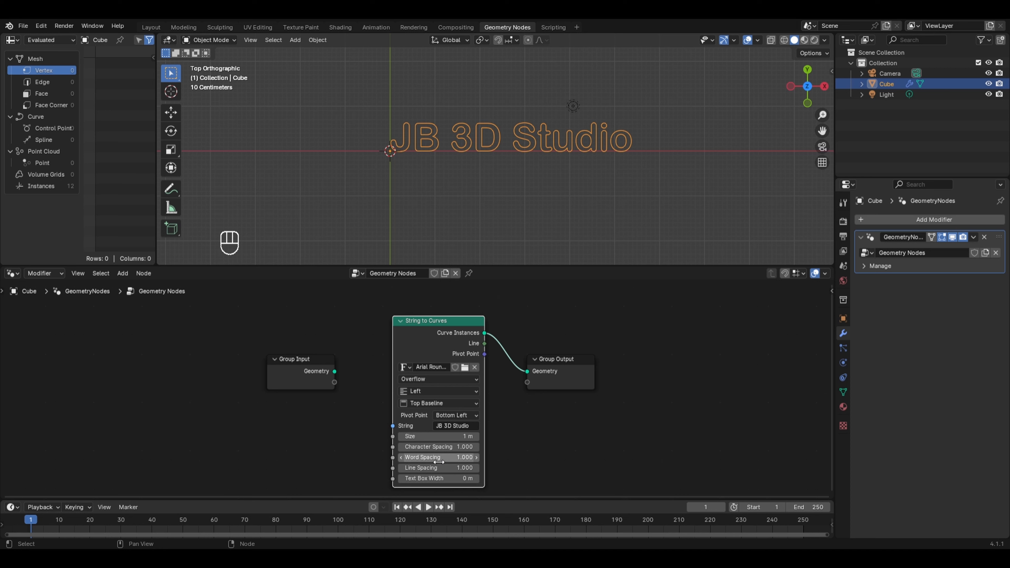
- Try out the word spacing, line spacing and a text box width of 0.7 m, restoring each setting
left_click_drag(429, 457, 363, 468)
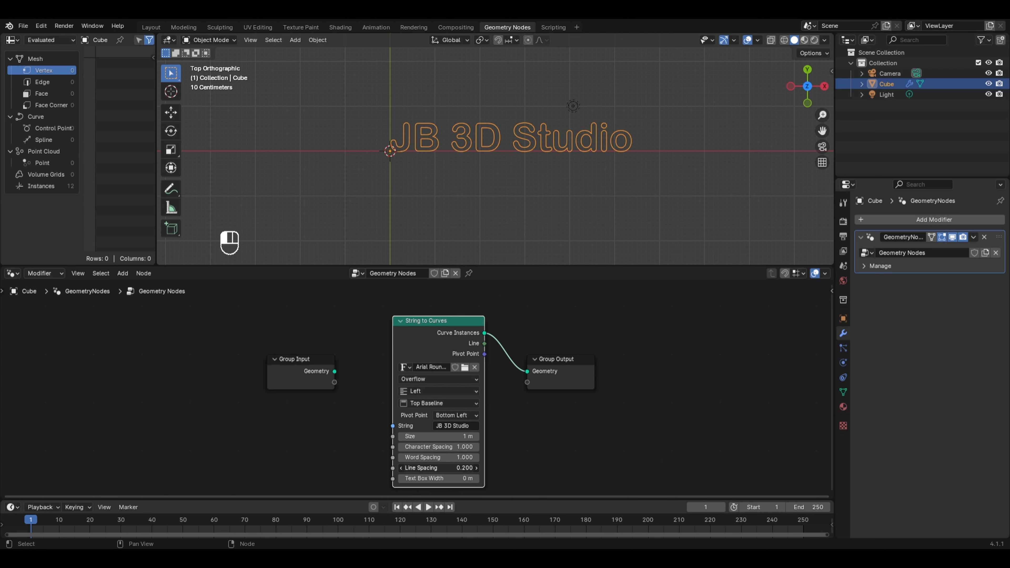
key("Escape")
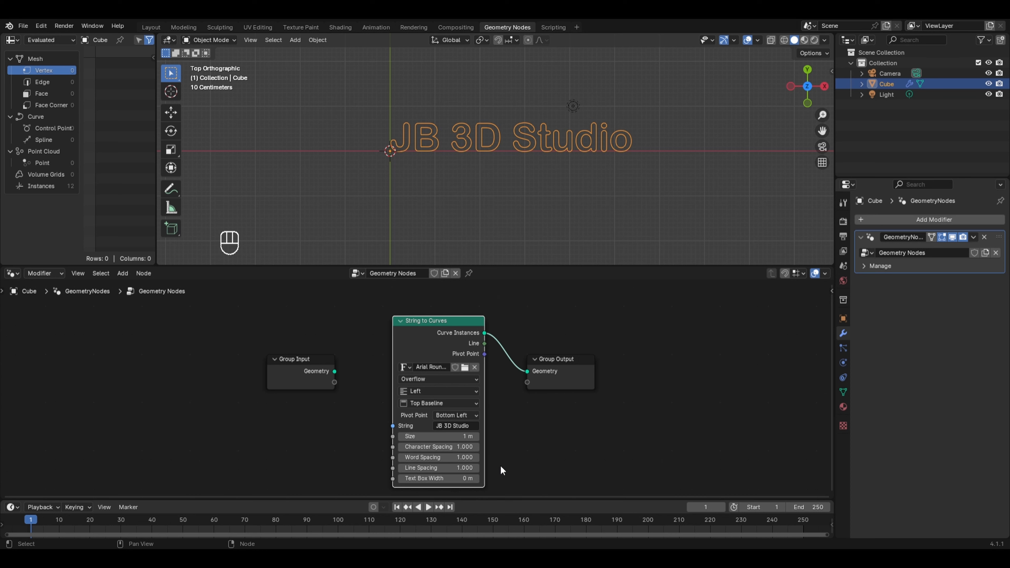
left_click_drag(438, 478, 457, 478)
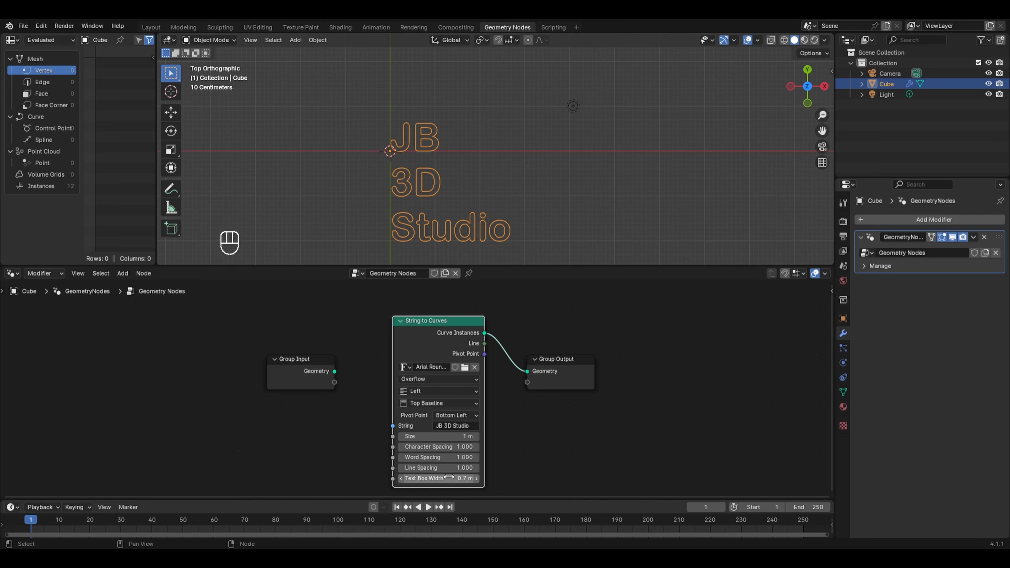
left_click_drag(463, 478, 431, 478)
- Draw a long horizontal annotation line above the text in the viewport
left_click_drag(171, 190, 207, 212)
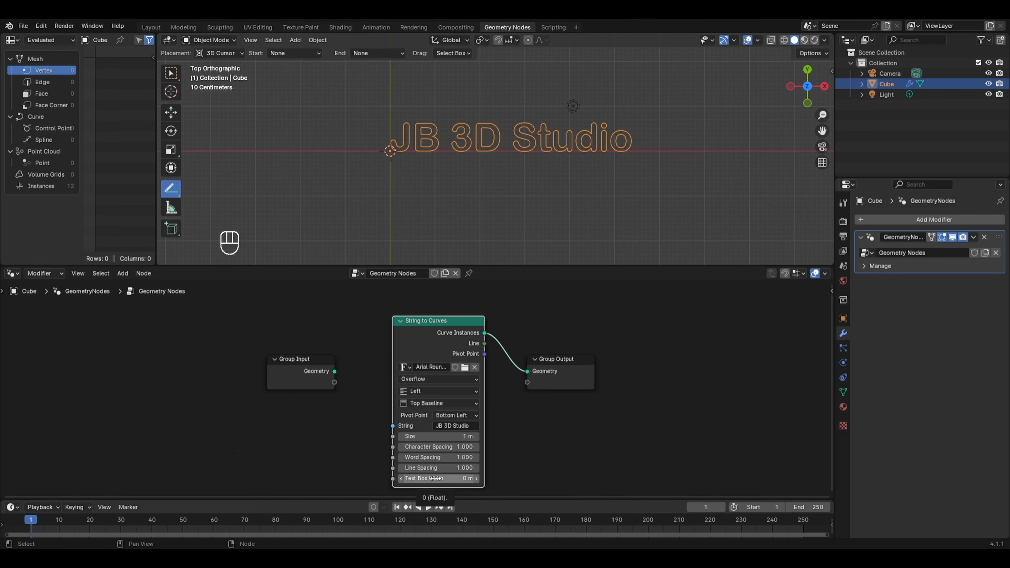
scroll(413, 76, "down", 1)
key("ctrl+z")
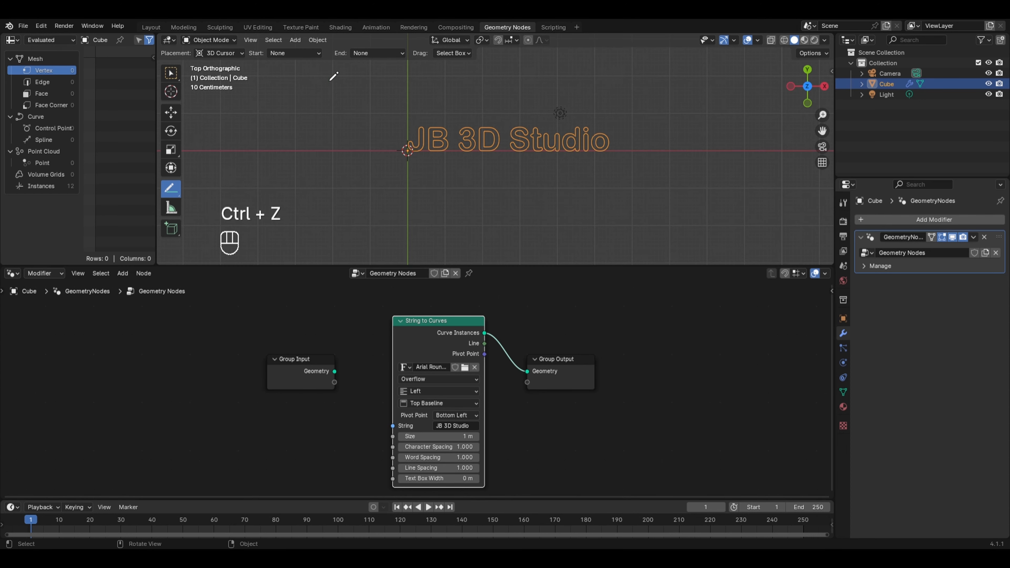
left_click_drag(330, 81, 734, 78)
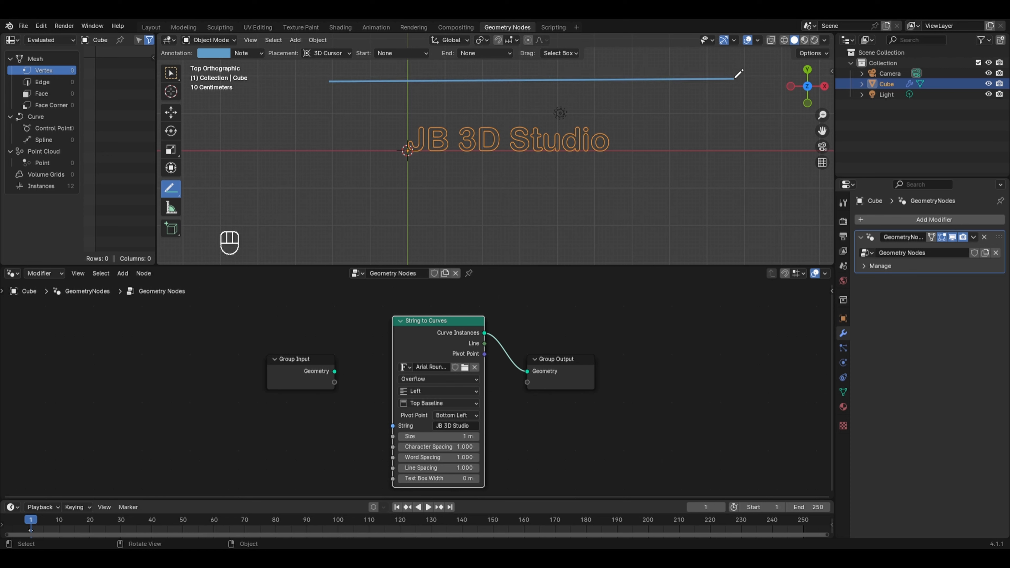
- Set the text box width to 0.5 m and outline the stacked words with an annotation rectangle
left_click(440, 478)
type("0.5")
key("Return")
left_click_drag(408, 232, 517, 232)
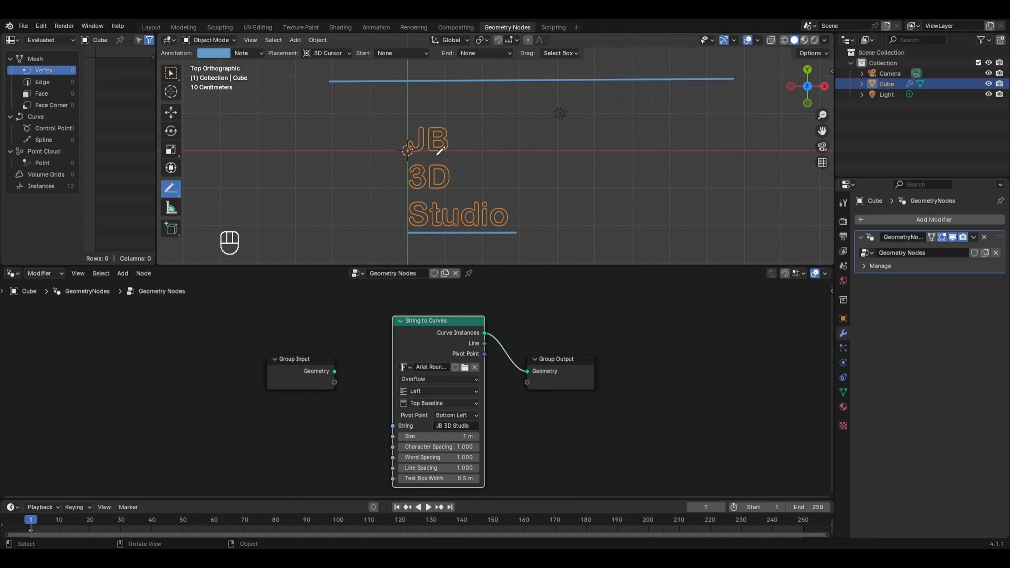
mouse_move(409, 233)
left_mouse_down()
mouse_move(409, 116)
mouse_move(516, 117)
mouse_move(518, 234)
left_mouse_up()
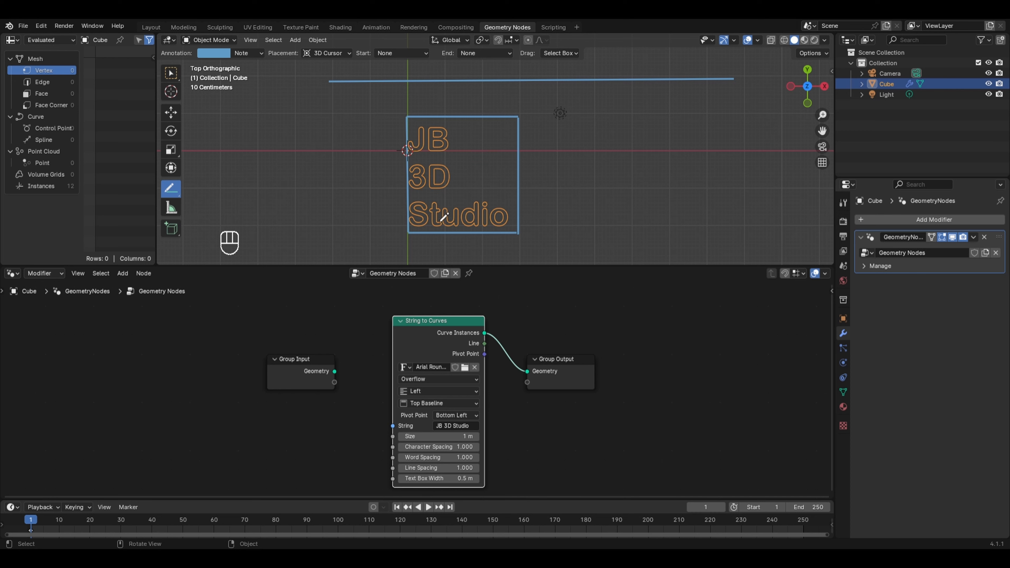
mouse_move(439, 464)
left_mouse_down()
mouse_move(471, 468)
mouse_move(439, 468)
left_mouse_up()
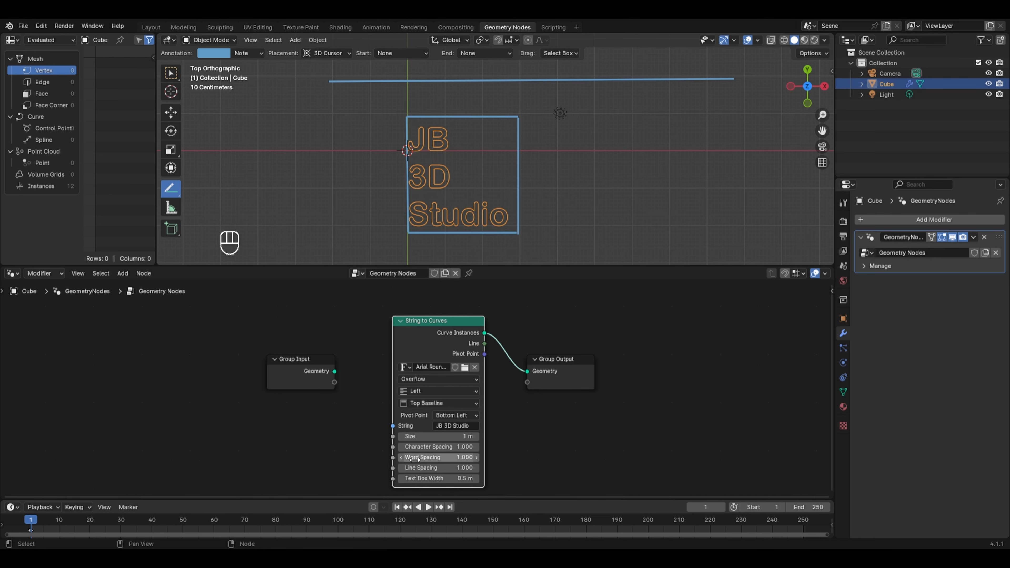
- Set the text box width to 0 m
left_click(417, 478)
type("0")
key("Return")
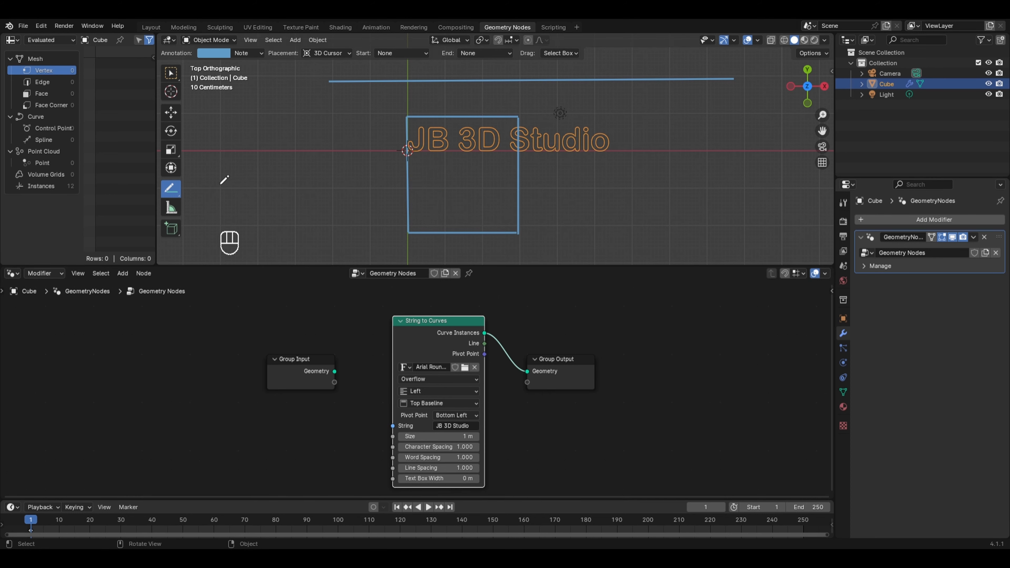
- Erase the annotation rectangle and line from the viewport and return to the selection tool
left_click(171, 188)
left_click(232, 256)
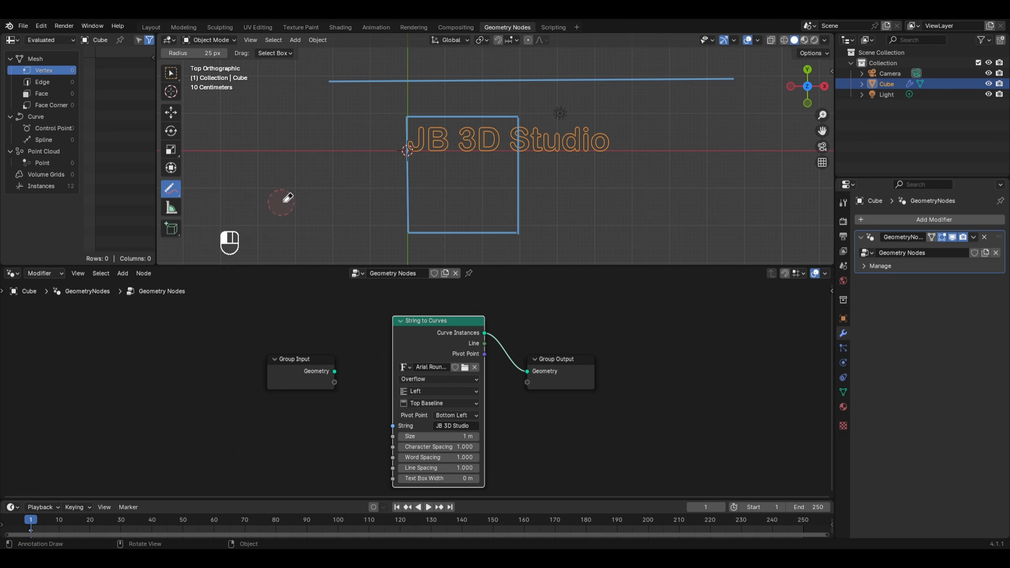
mouse_move(523, 128)
left_mouse_down()
mouse_move(474, 90)
mouse_move(385, 225)
left_mouse_up()
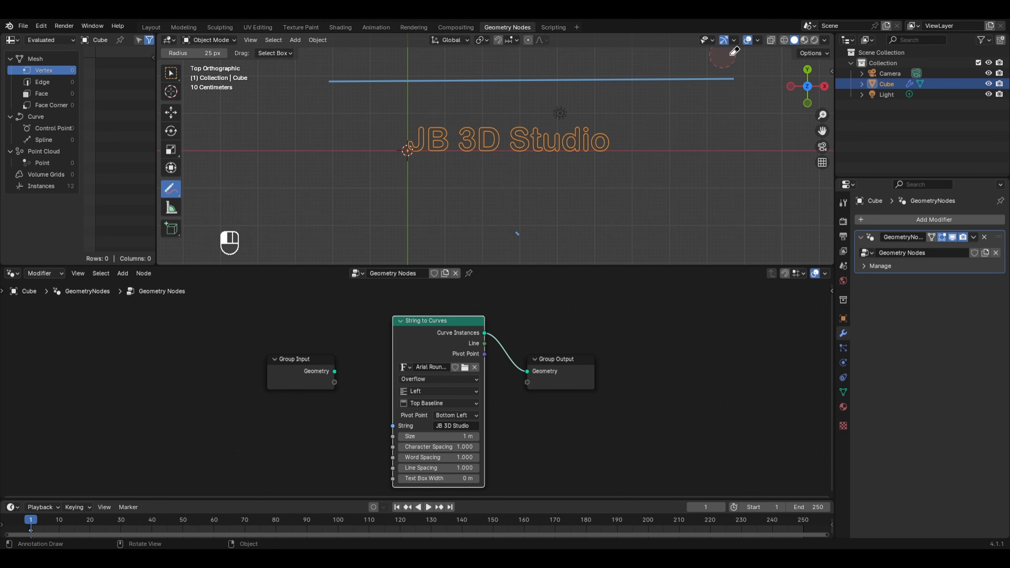
left_click(715, 81)
left_click(176, 70)
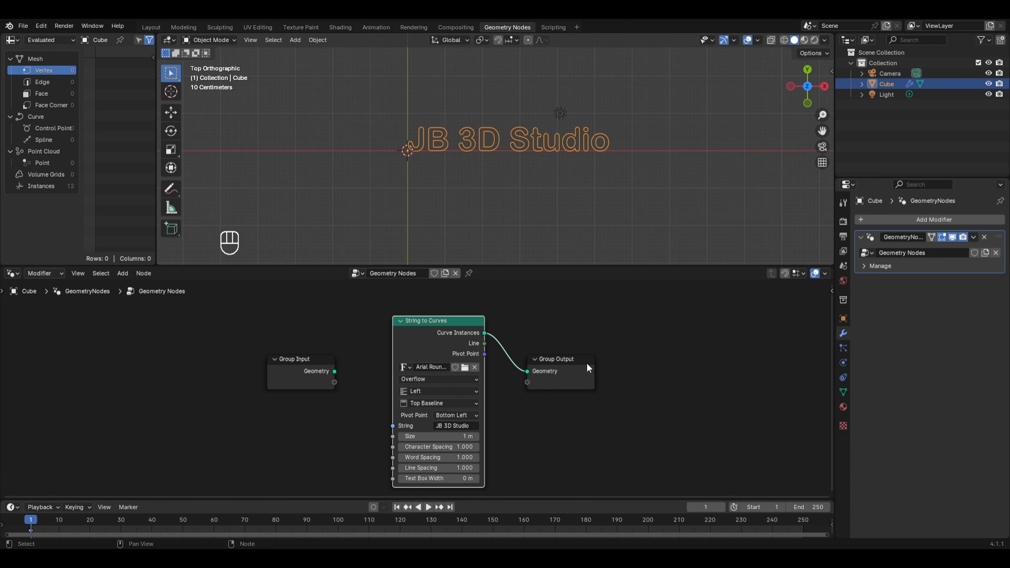
- Move the Group Output aside and insert a Fill Curve node between it and String to Curves
left_click_drag(577, 363, 666, 357)
key("shift+a")
mouse_move(510, 227)
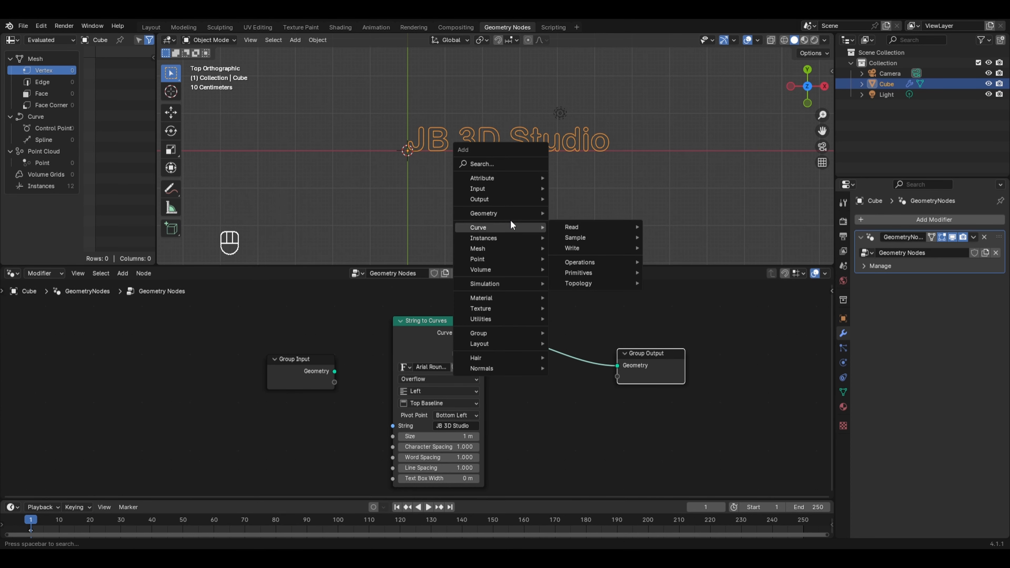
mouse_move(578, 262)
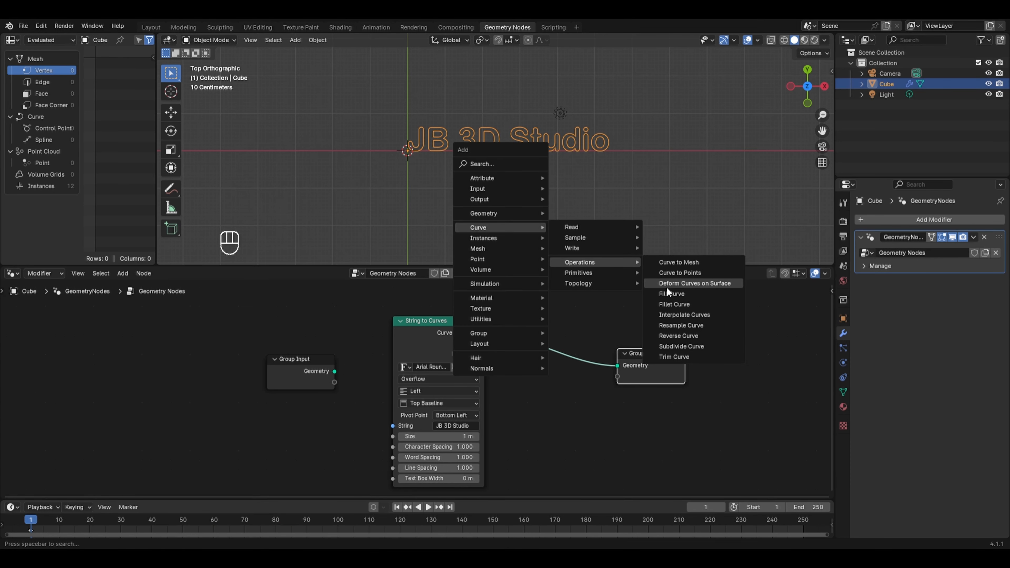
left_click(667, 286)
left_click(534, 311)
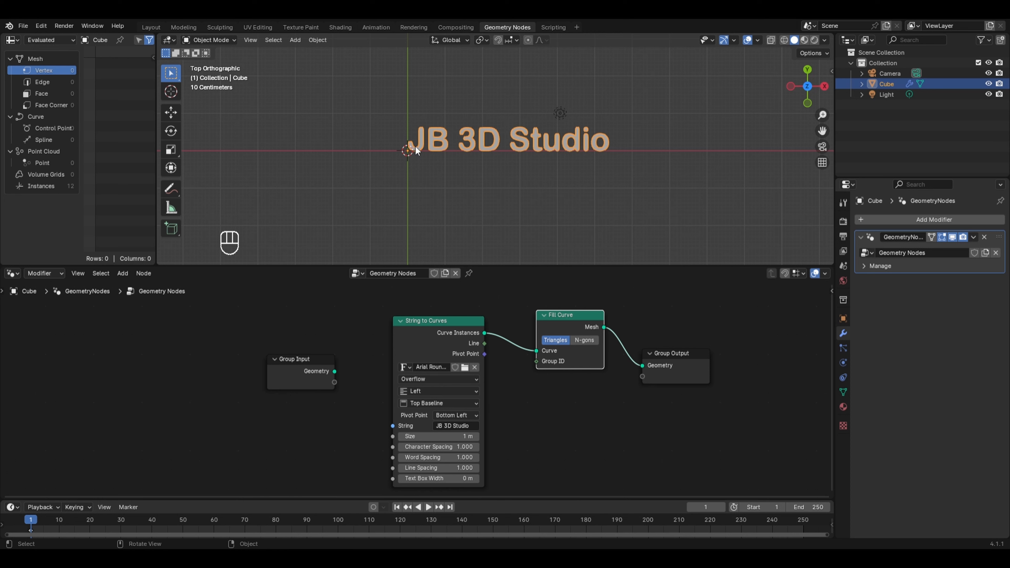
- Add a cube mesh object at the origin and flatten it along Z into a slab in Edit Mode
scroll(470, 145, "up", 2)
middle_click_drag(433, 229, 459, 153)
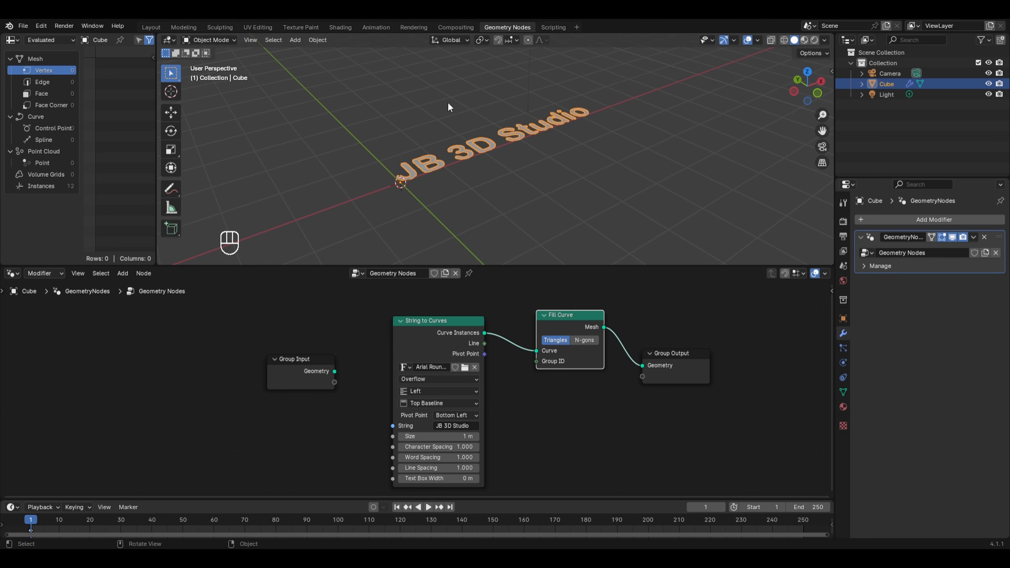
key("shift+a")
mouse_move(435, 92)
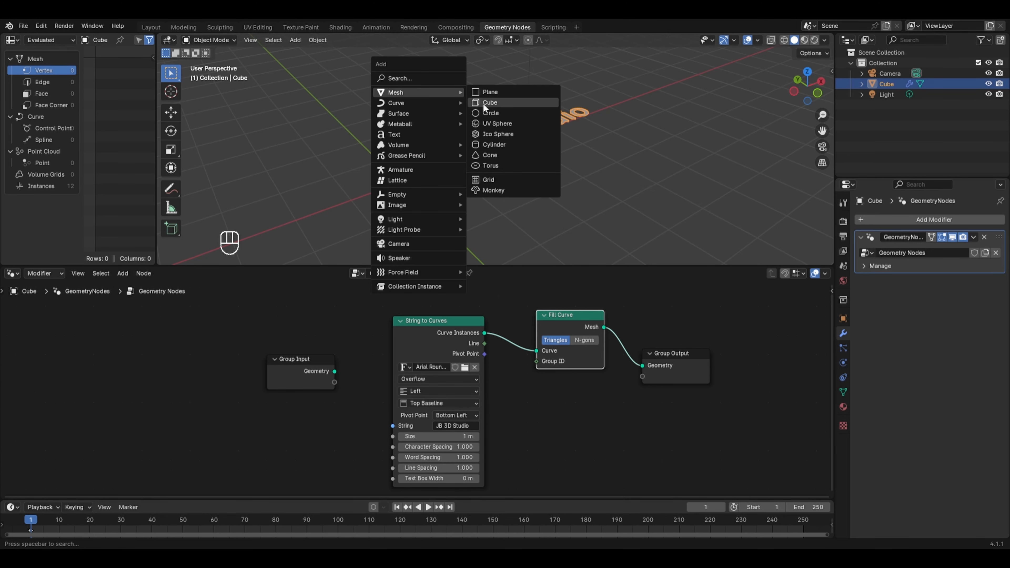
left_click(488, 102)
key("Tab")
key("s")
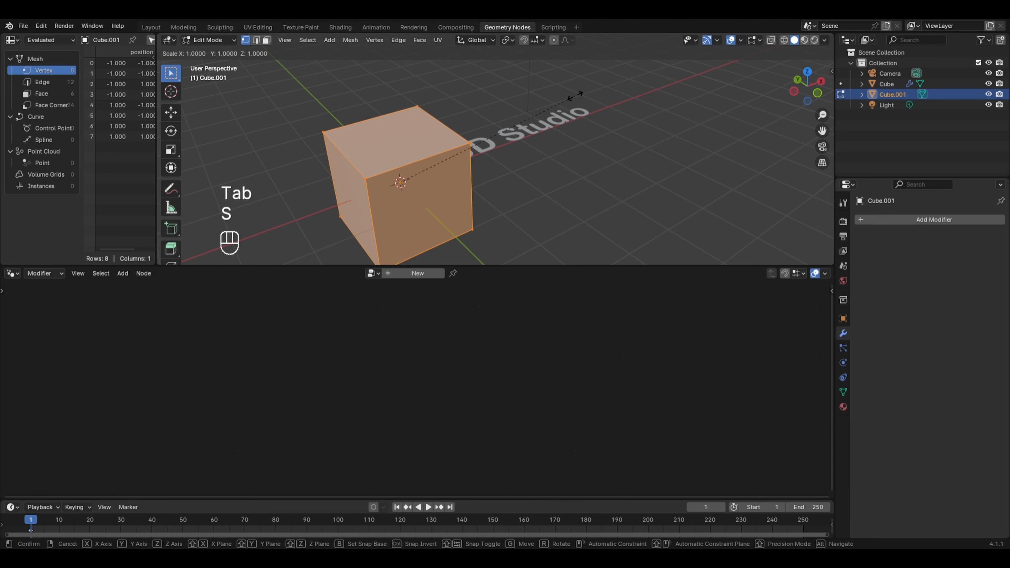
key("z")
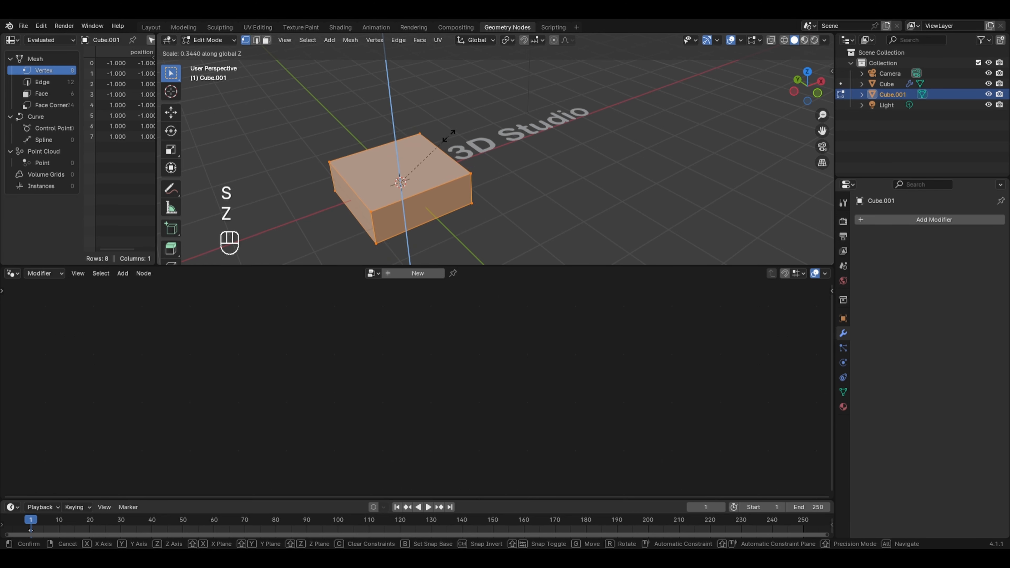
left_click(414, 149)
- Enlarge the slab uniformly to about three times its size and thin it along Z to a bit over half its thickness
scroll(488, 158, "down", 3)
key("s")
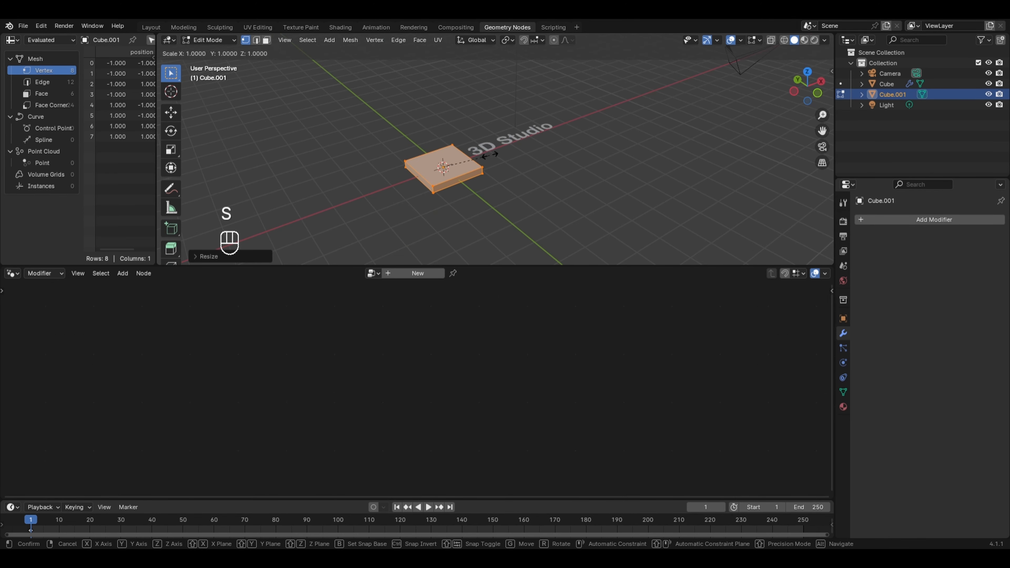
left_click(625, 114)
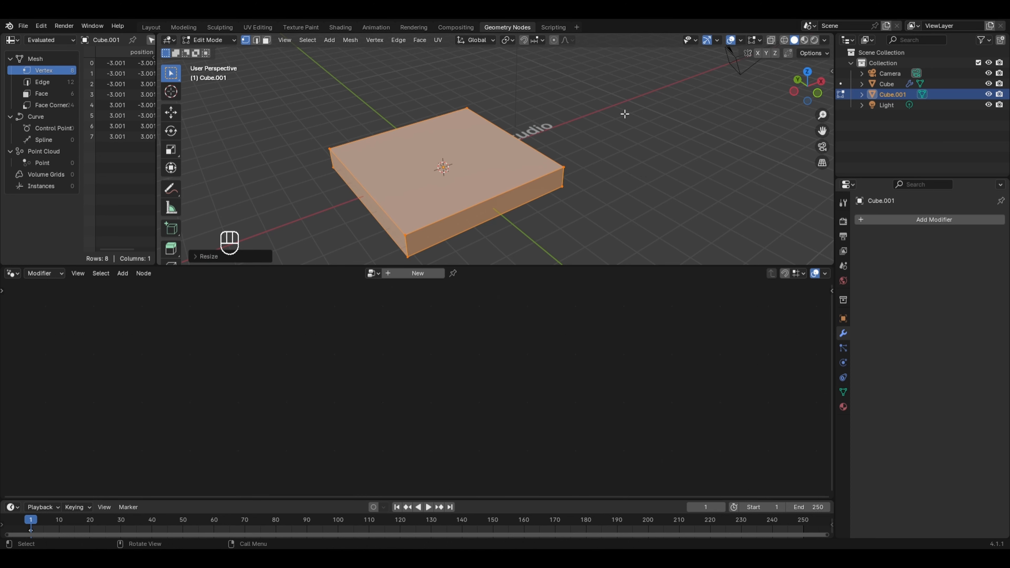
key("s")
key("z")
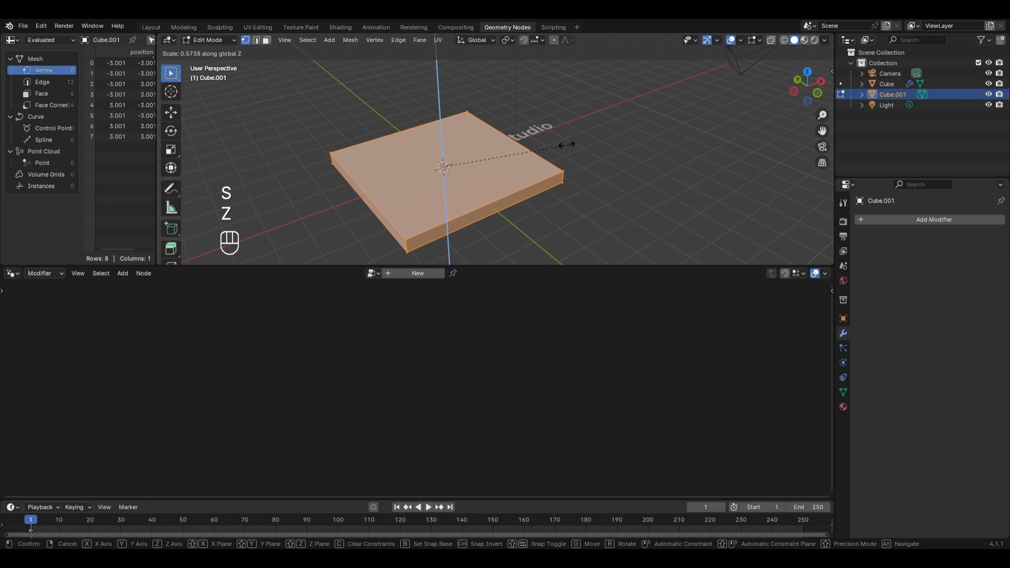
left_click(552, 147)
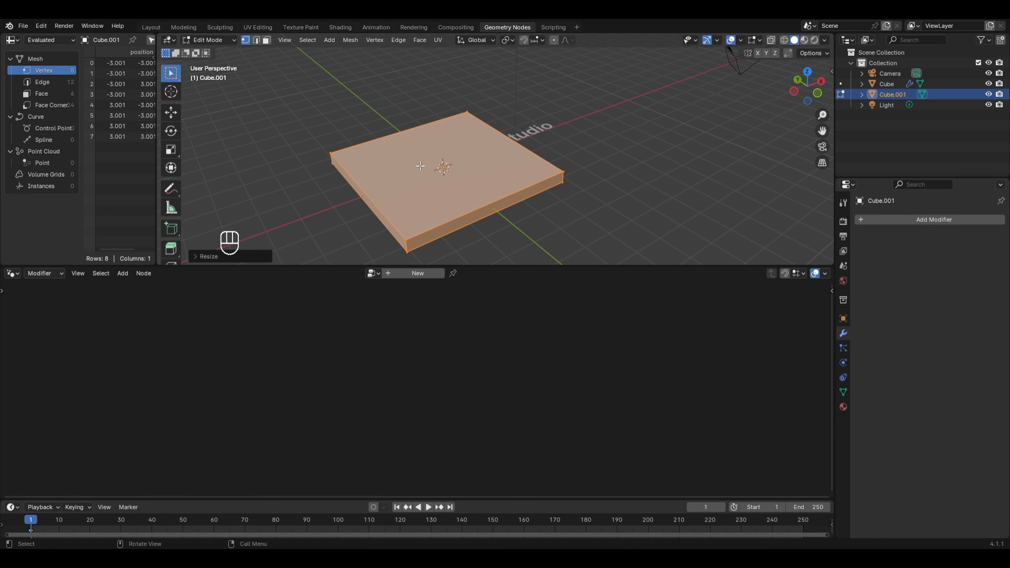
- Inset the slab's top face by about 0.35 m and extrude the inner face slightly downward to form a framed recess
key("3")
left_click(463, 145)
key("e")
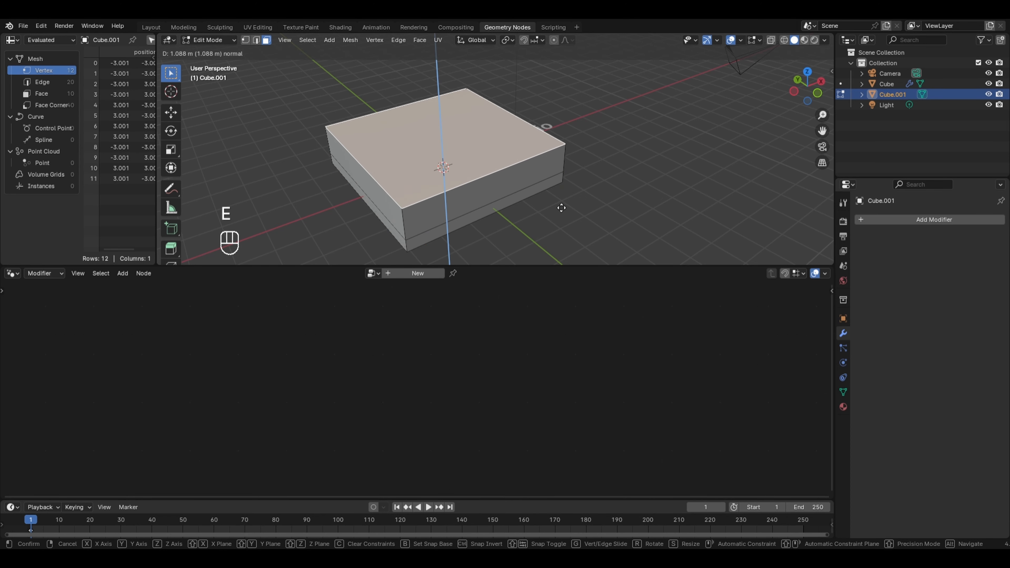
right_click(565, 191)
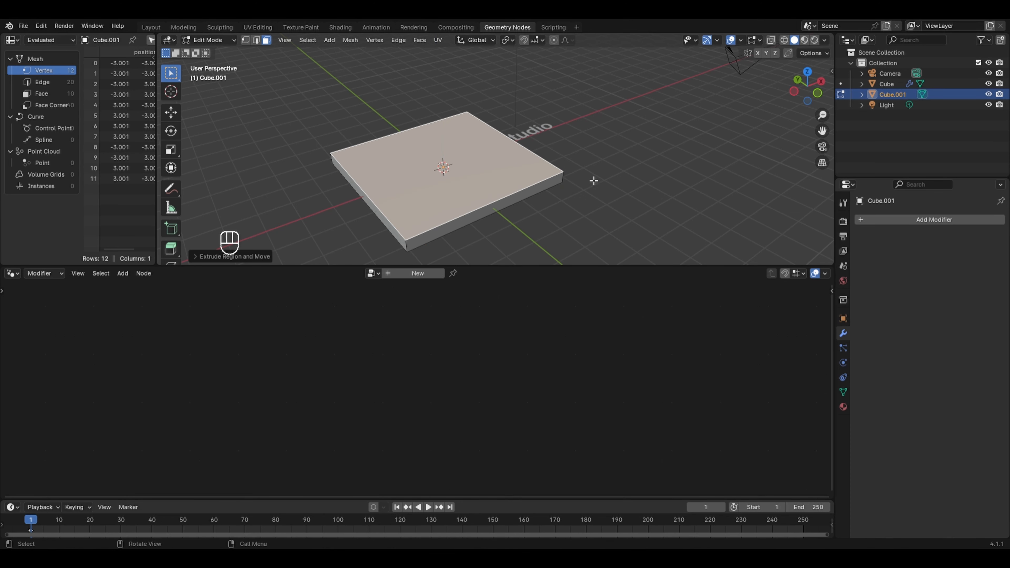
key("i")
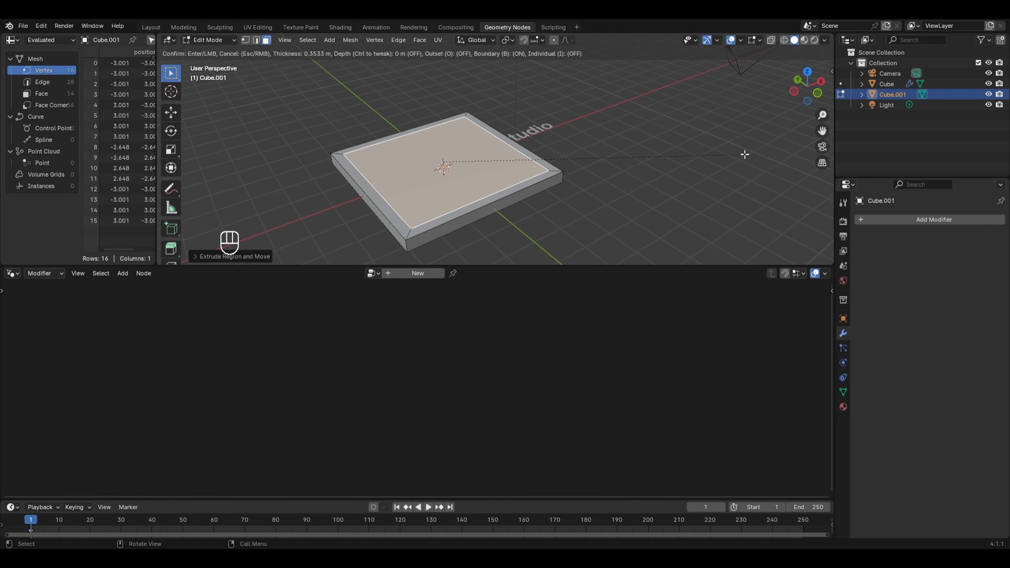
left_click(744, 154)
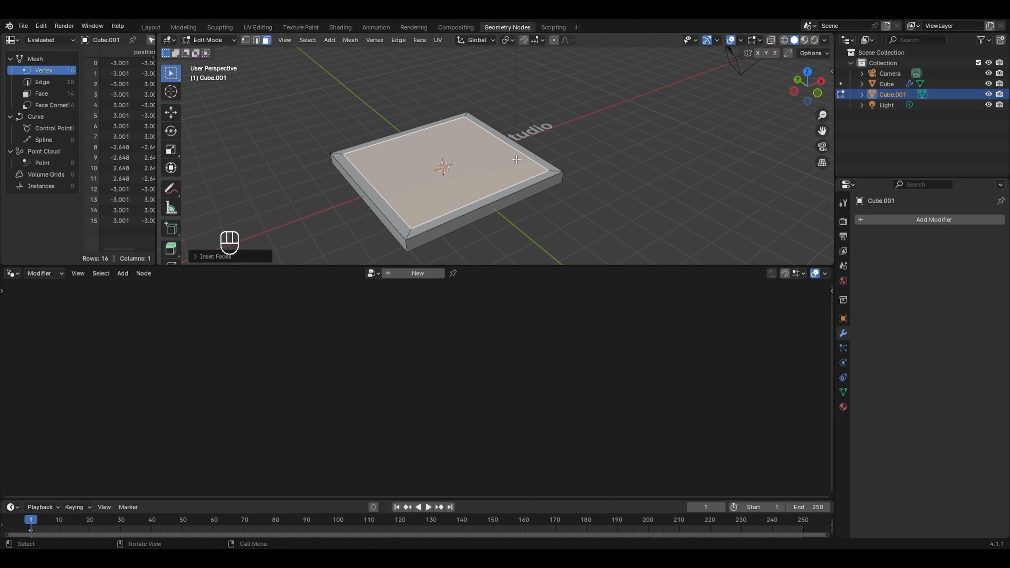
key("e")
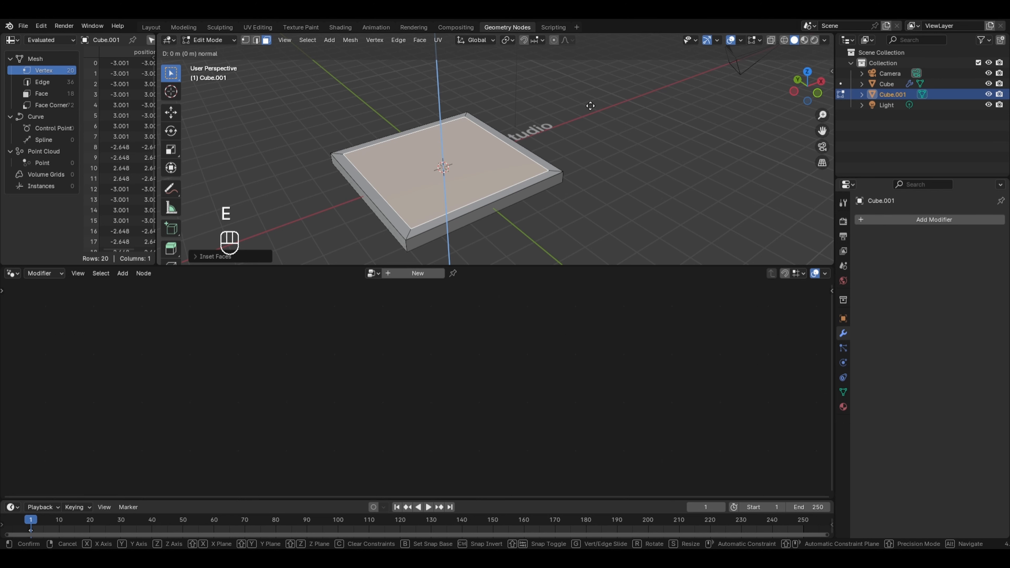
left_click(584, 154)
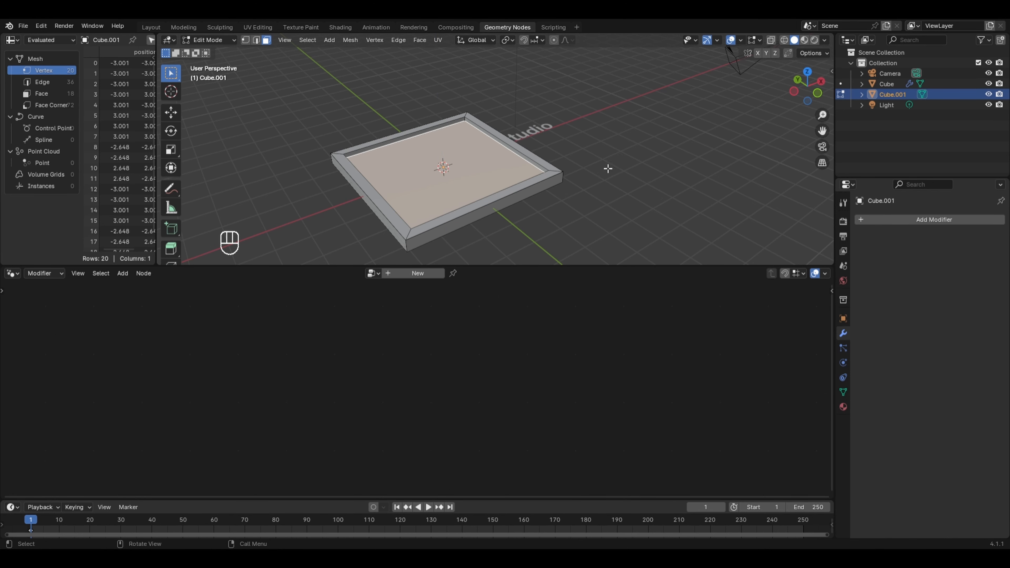
- Stretch the entire framed slab along X by a factor of about 1.54 and return to Object Mode
middle_click_drag(608, 168, 591, 207)
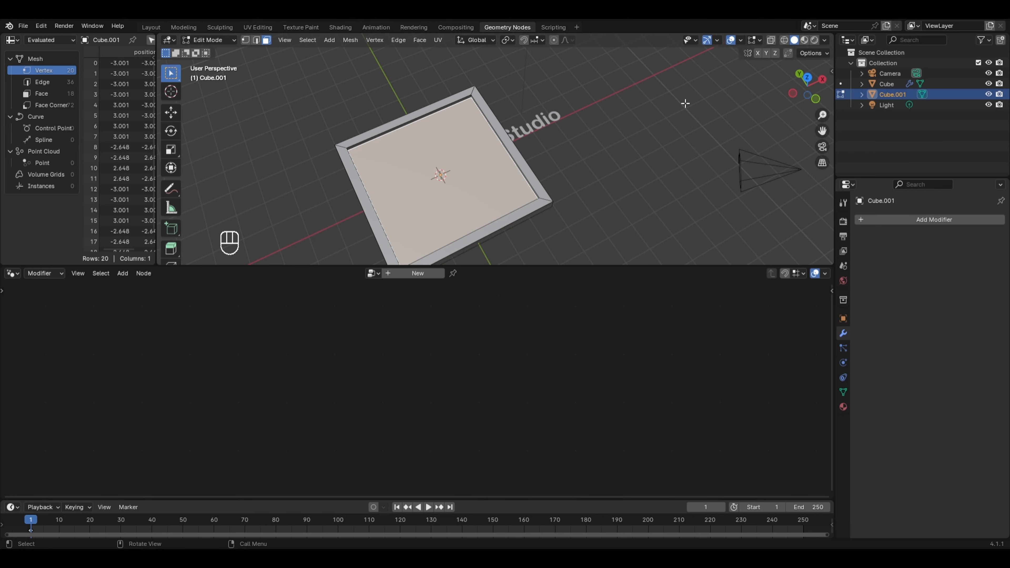
key("a")
scroll(644, 155, "down", 2)
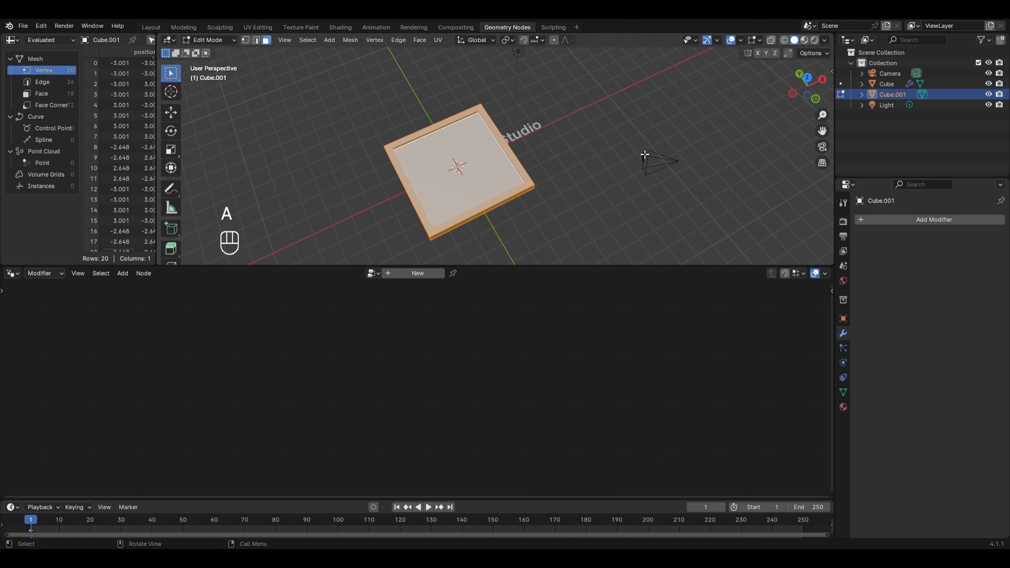
key("s")
key("x")
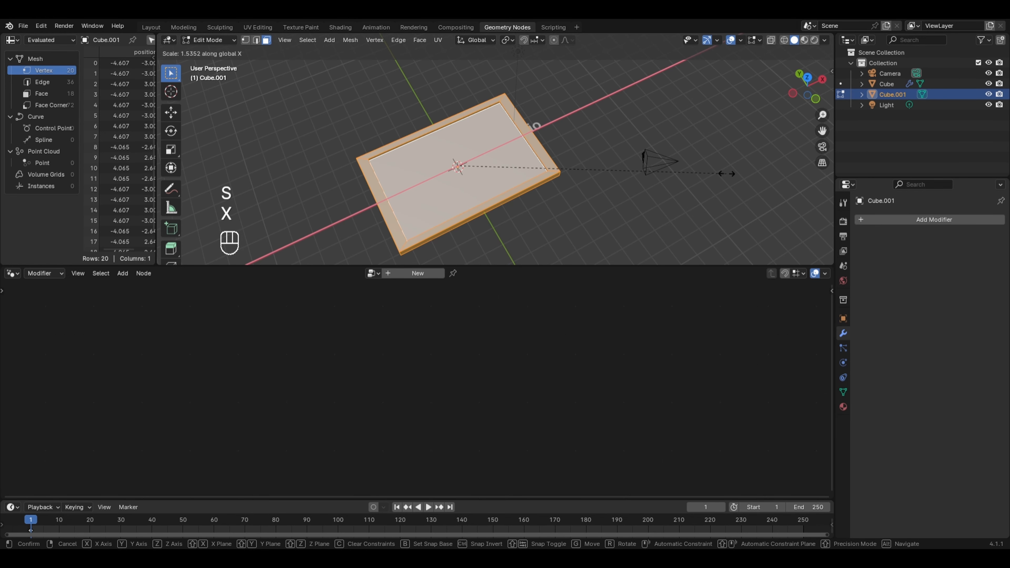
left_click(727, 173)
key("Tab")
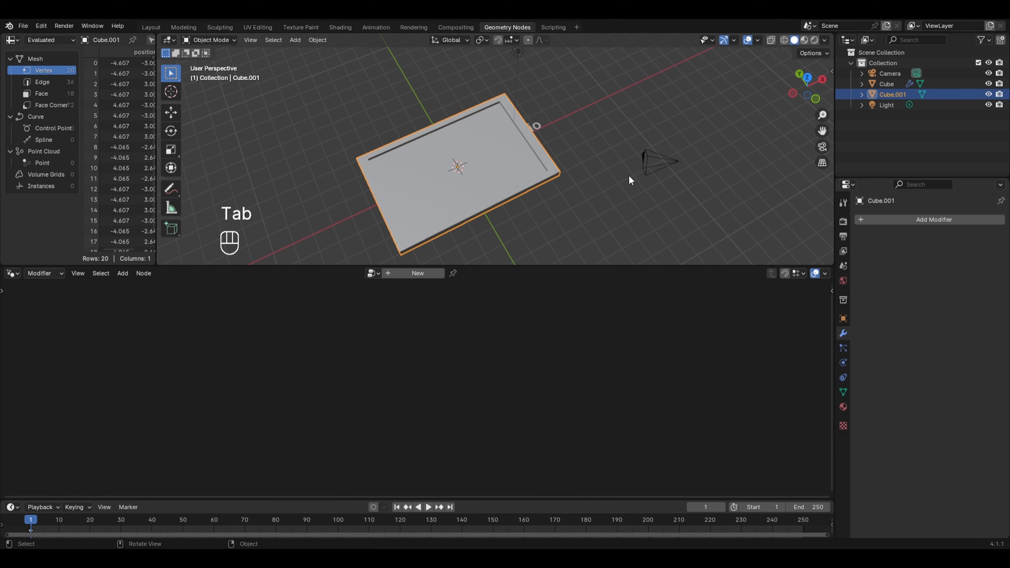
- Select the text object, frame it in the viewport and change the viewport to rendered shading
middle_click_drag(629, 175, 422, 195)
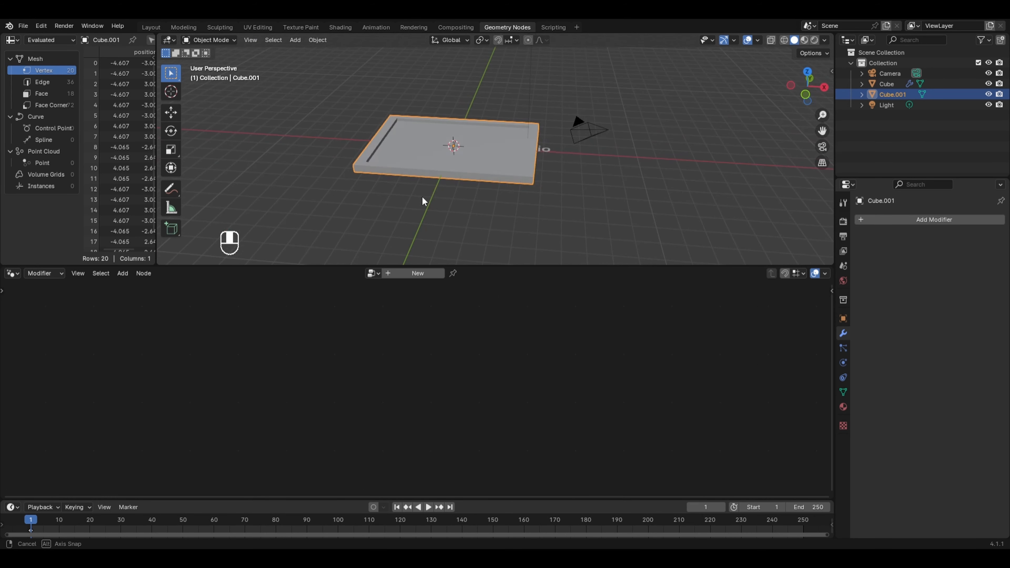
left_click(547, 149)
key("KP_Decimal")
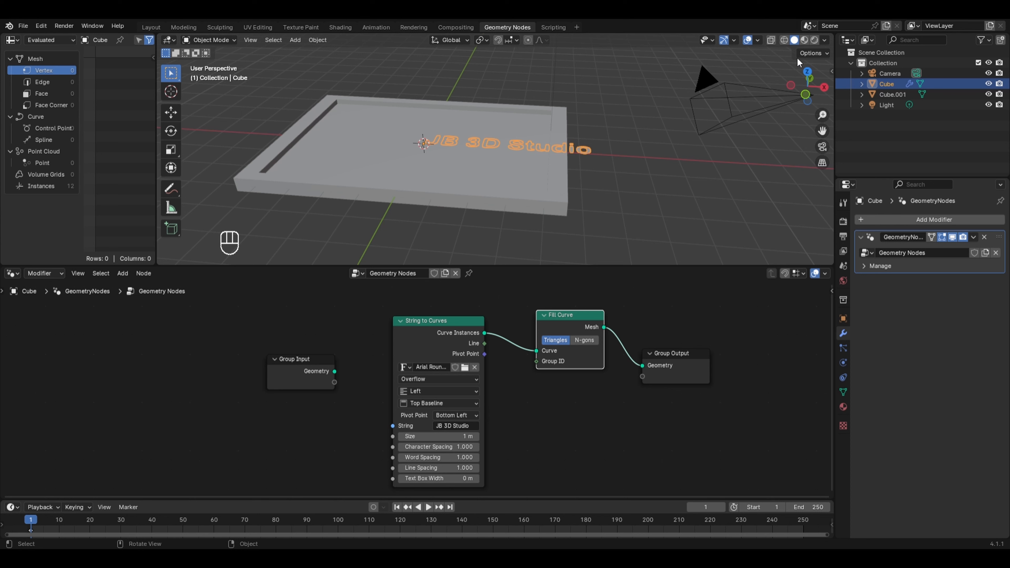
left_click(815, 40)
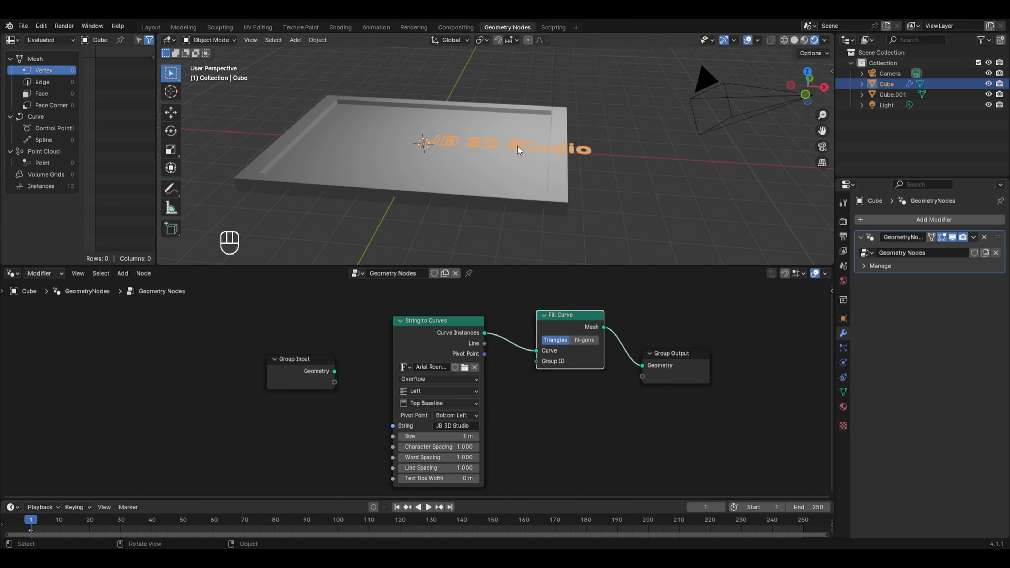
- Set the base color of the text object's material to black
left_click(843, 406)
left_click(941, 351)
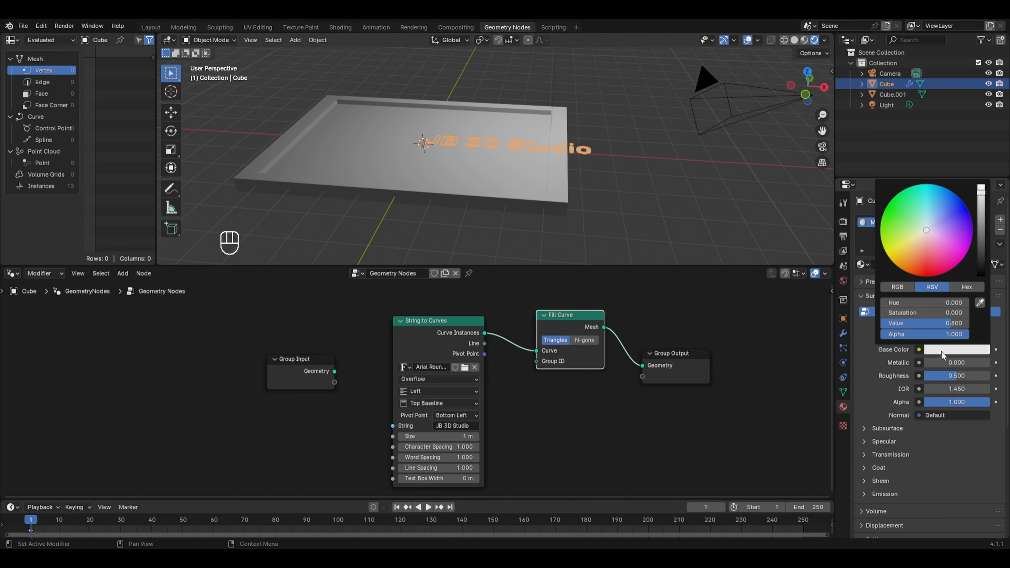
left_click_drag(980, 201, 980, 276)
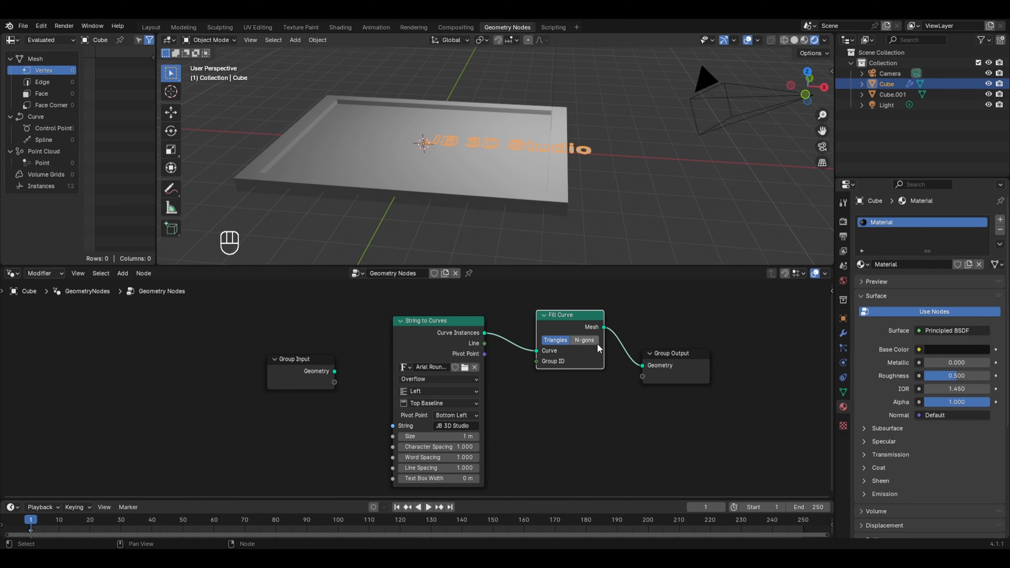
- Insert a Set Material node between Fill Curve and Group Output and assign Material to it
key("shift+a")
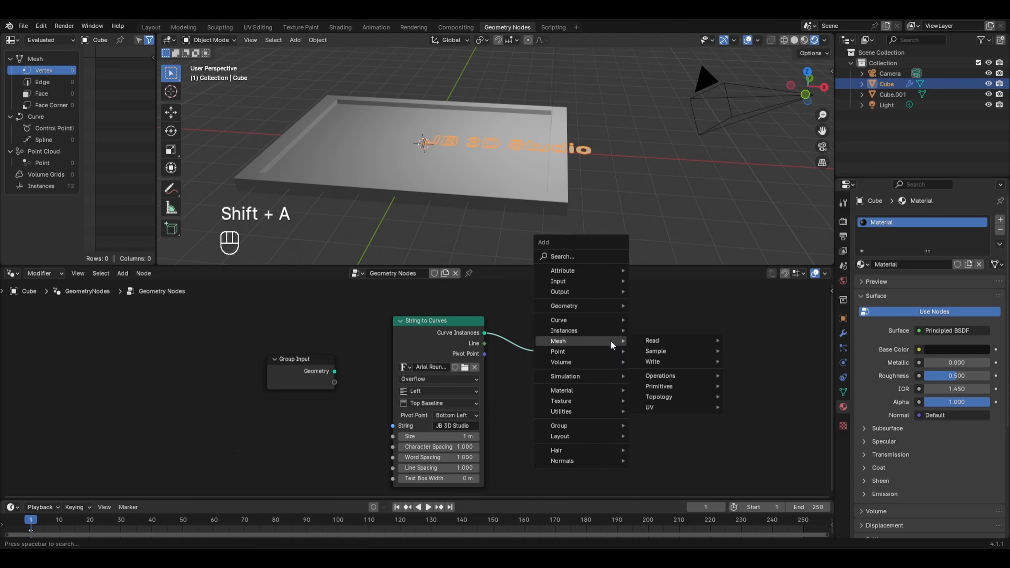
mouse_move(597, 391)
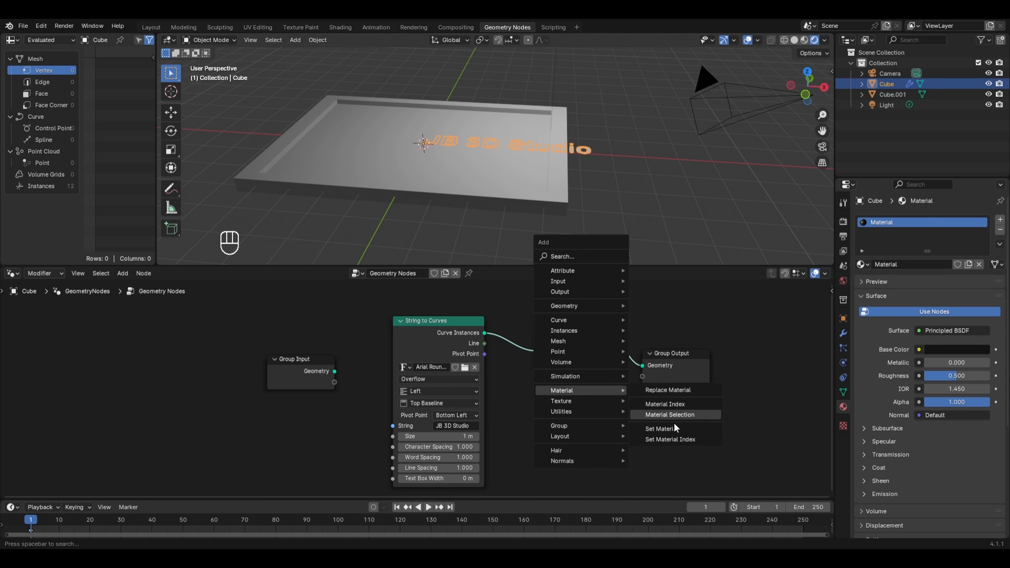
left_click(661, 428)
left_click(623, 329)
left_click(653, 375)
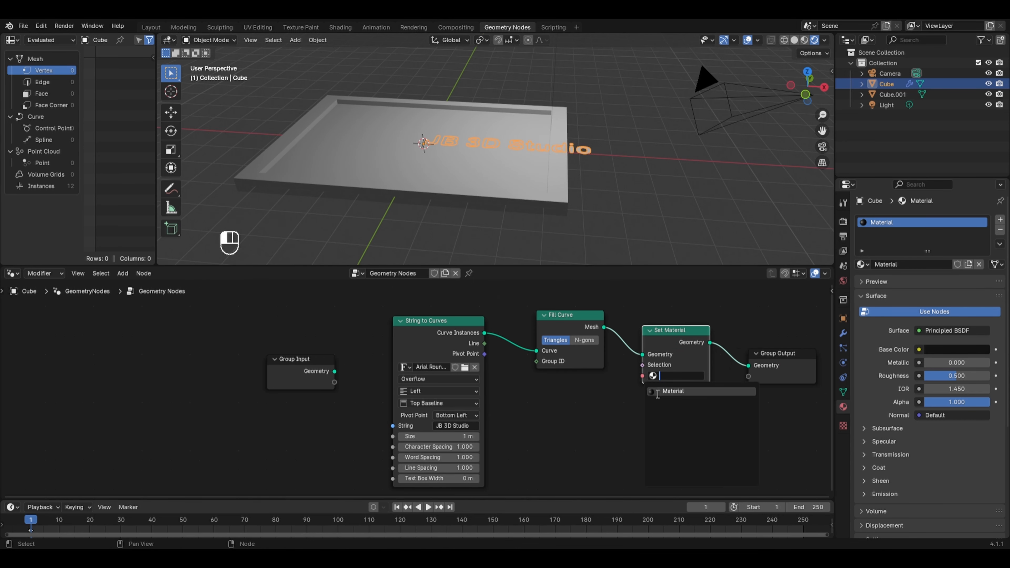
left_click(671, 391)
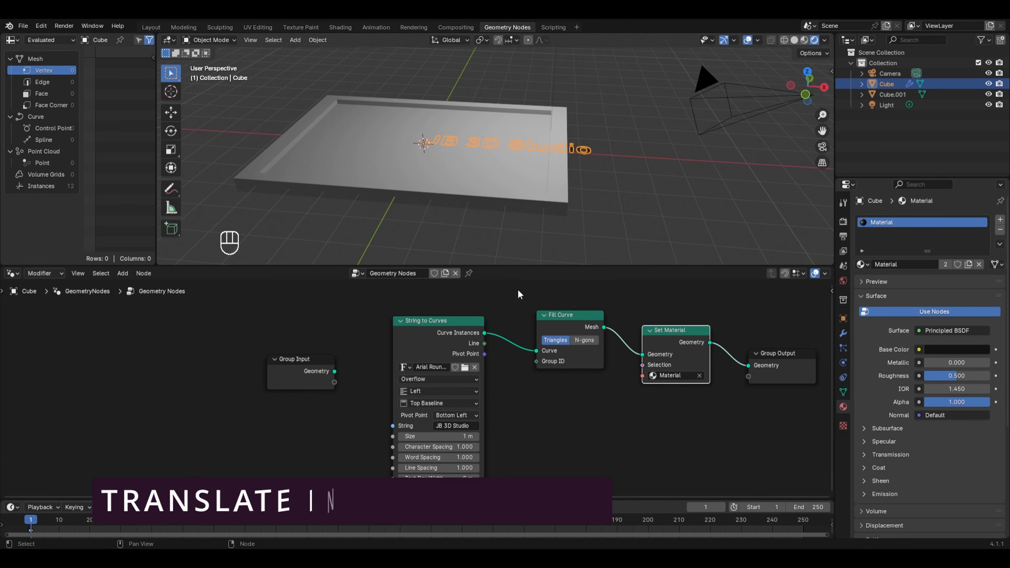
- Insert a Translate Instances node between Fill Curve and Set Material
key("shift+a")
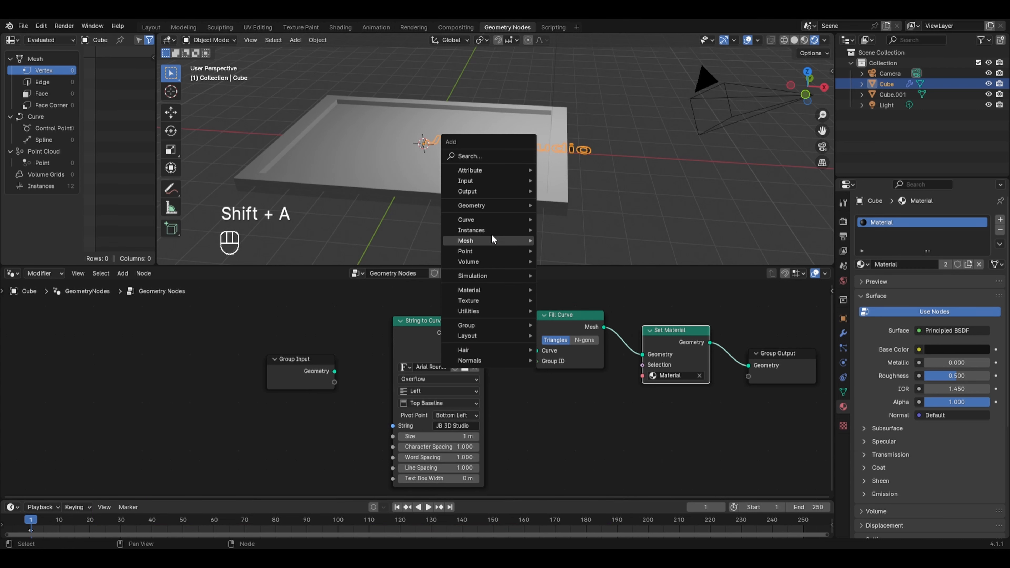
mouse_move(499, 231)
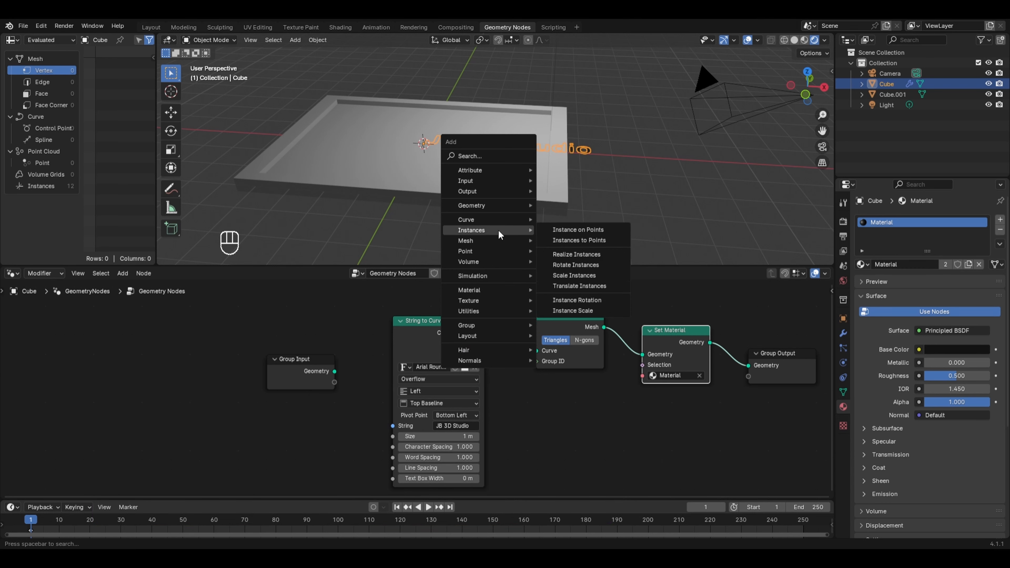
left_click(579, 286)
left_click(642, 305)
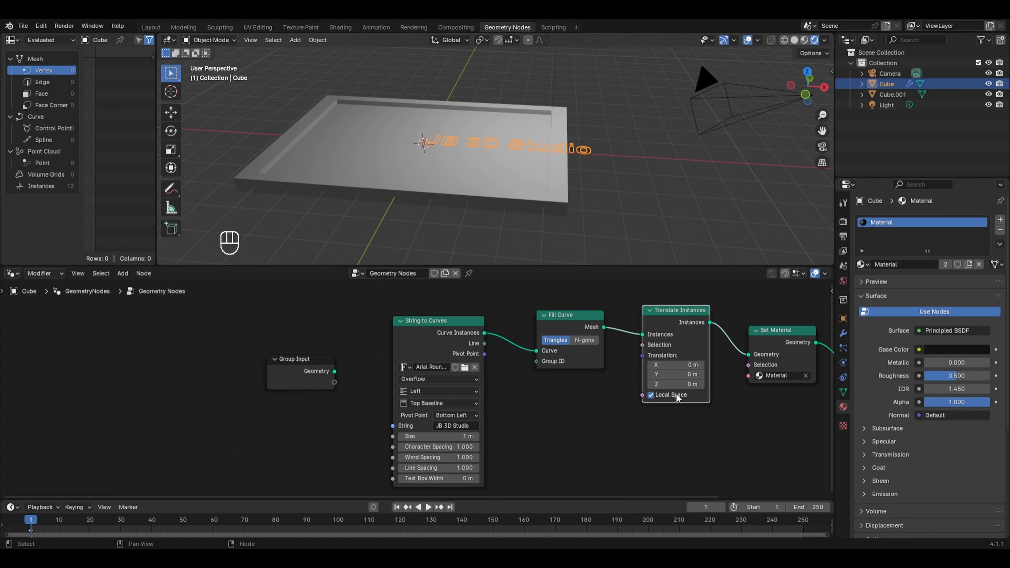
- Translate the text instances by X -2.5 m, Y 1.5 m and Z 0.04 m to centre them near the board's upper edge
left_click_drag(662, 384, 676, 384)
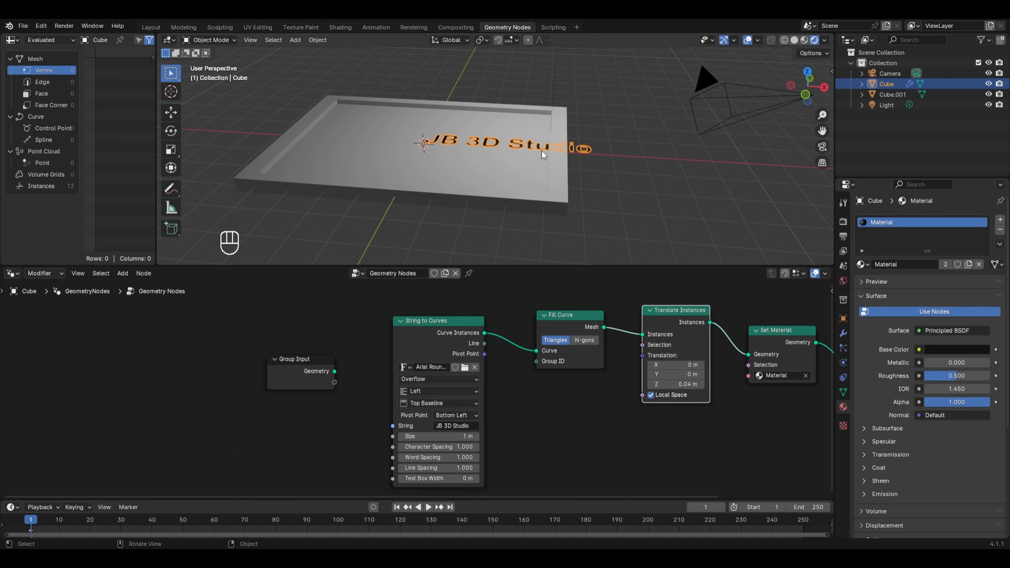
key("KP_7")
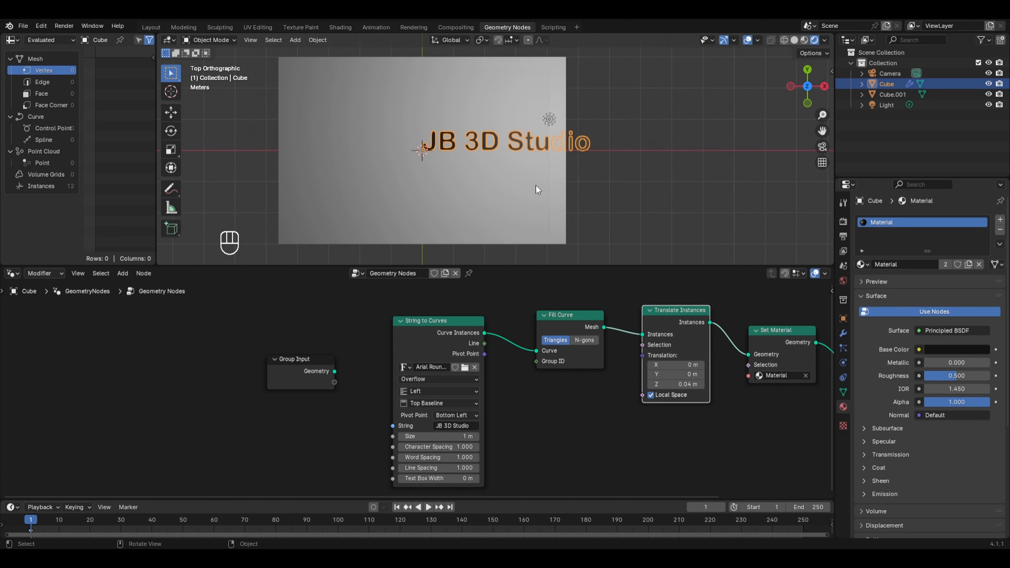
mouse_move(685, 363)
left_mouse_down()
mouse_move(668, 363)
mouse_move(684, 363)
mouse_move(694, 378)
mouse_move(683, 379)
left_mouse_up()
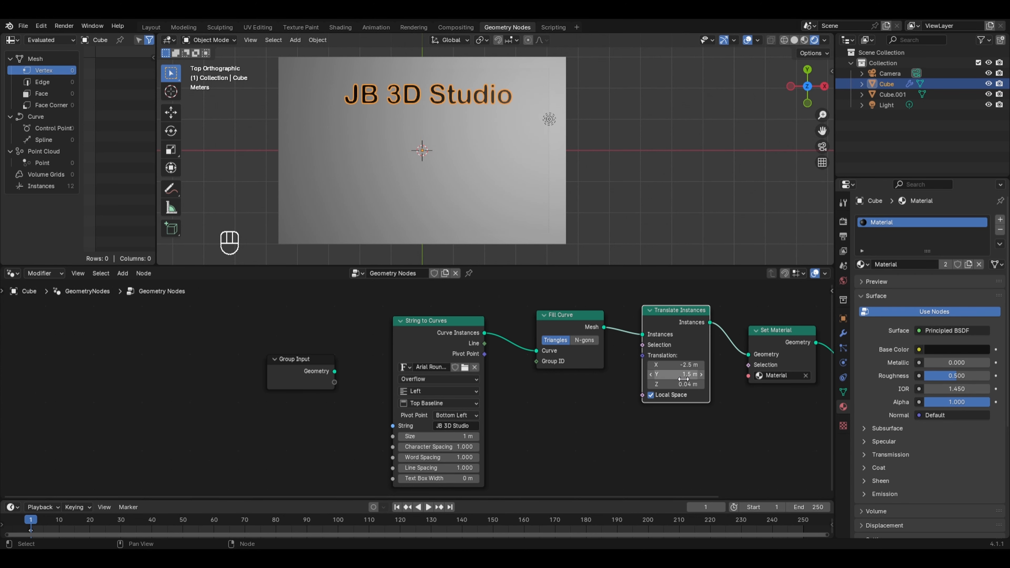
middle_click_drag(402, 171, 445, 190)
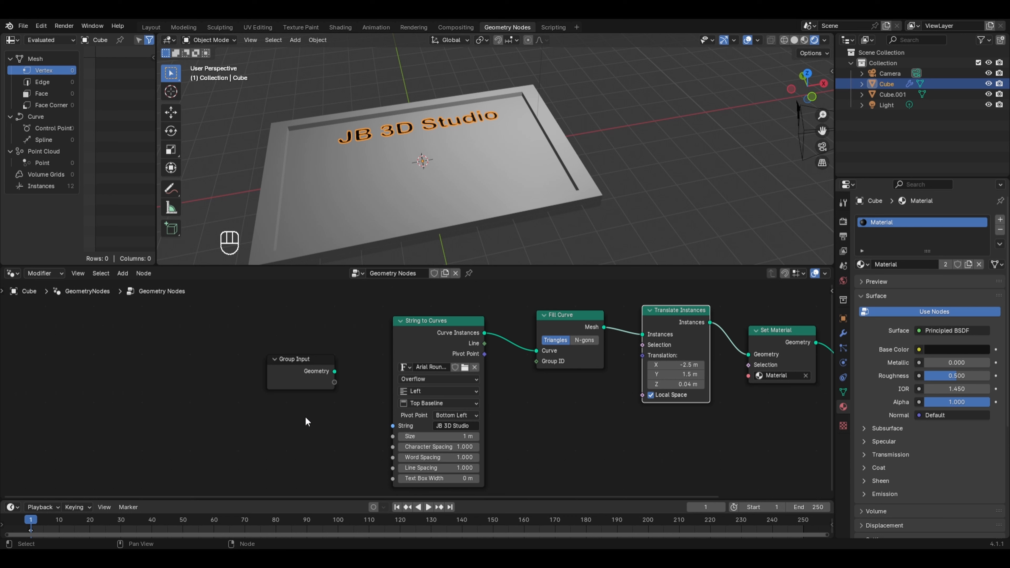
- Add a String input node below Group Input and enter "JB 3D Studio" as its text
key("shift+a")
mouse_move(283, 360)
mouse_move(346, 355)
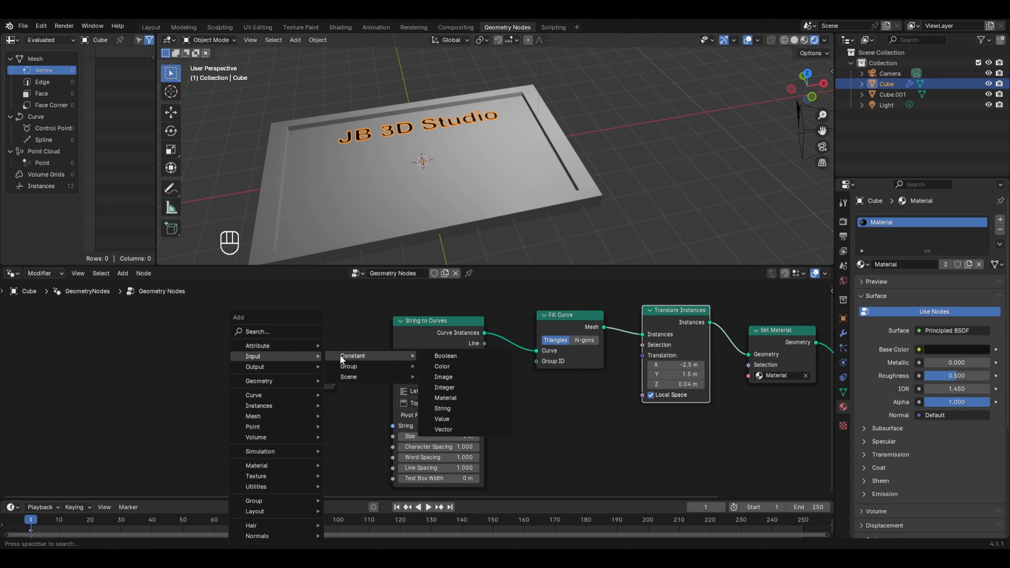
left_click(458, 408)
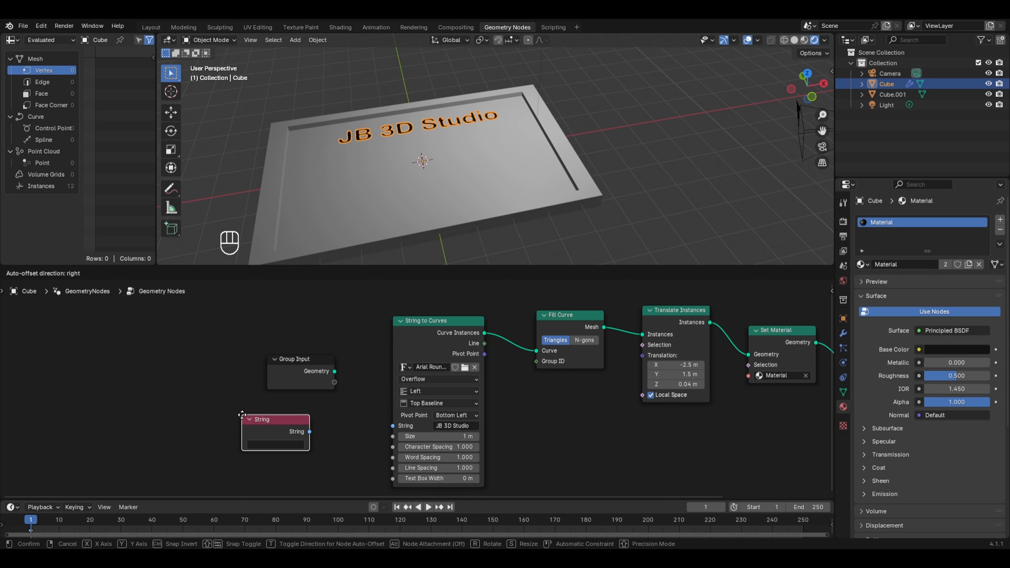
left_click(241, 415)
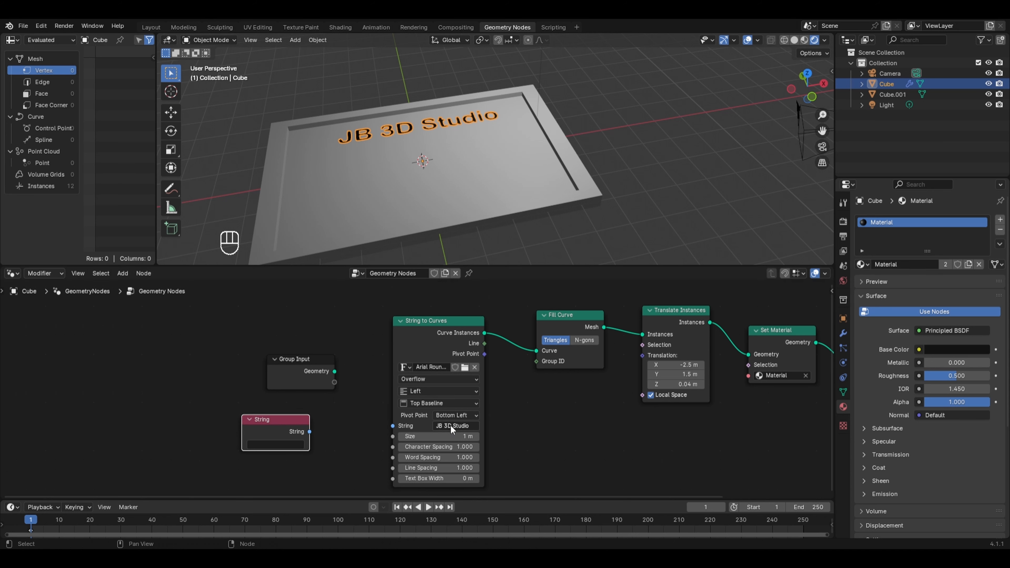
left_click(278, 445)
type("JB 3D Studio")
key("Return")
- Link the String node to the String input of String to Curves, and detach the link again
left_click_drag(309, 431, 393, 424)
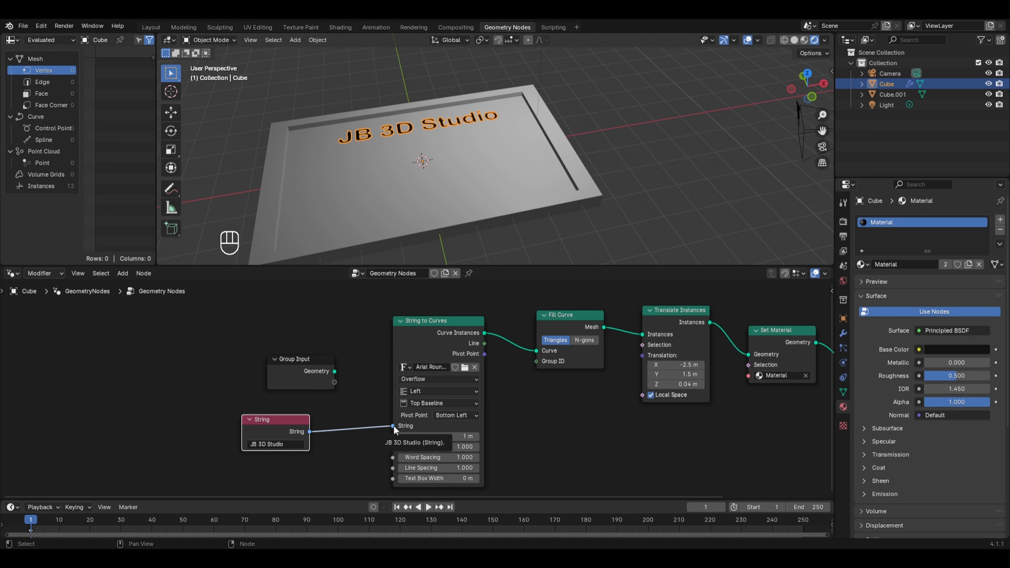
left_click_drag(392, 425, 418, 418)
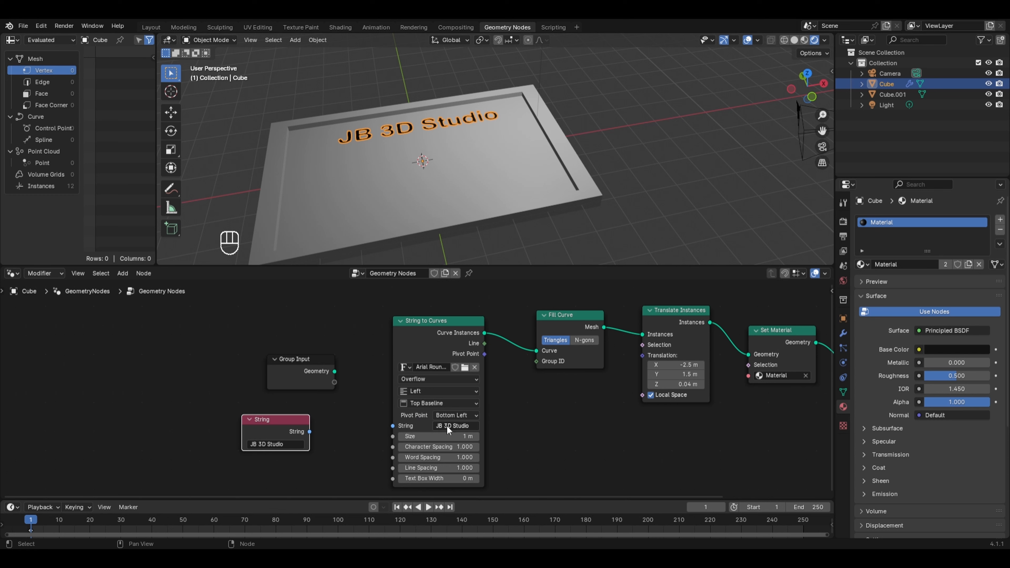
- Duplicate the "JB 3D Studio" String node below the original and set the copy's text to "Random"
scroll(398, 423, "down", 1)
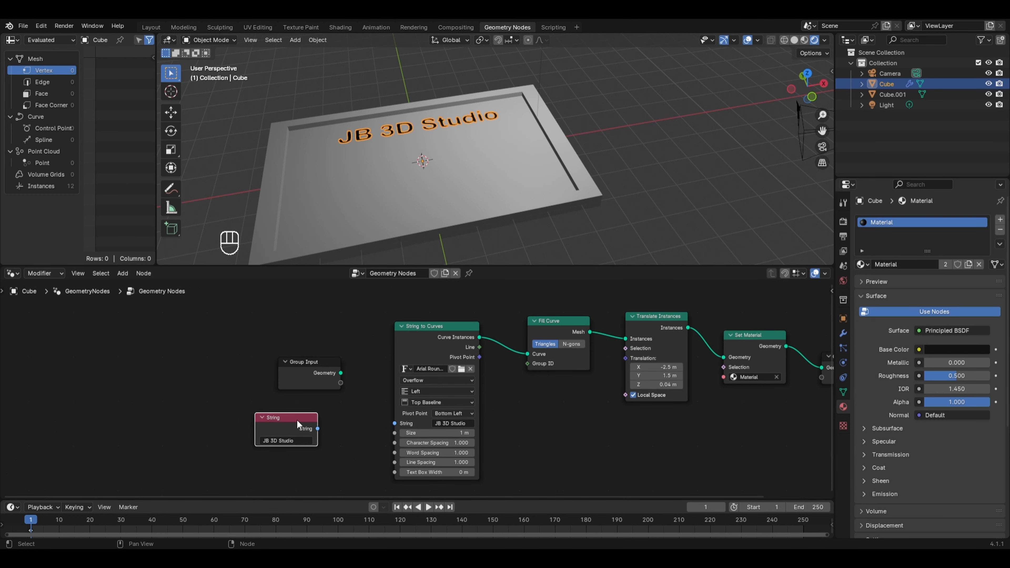
key("shift+d")
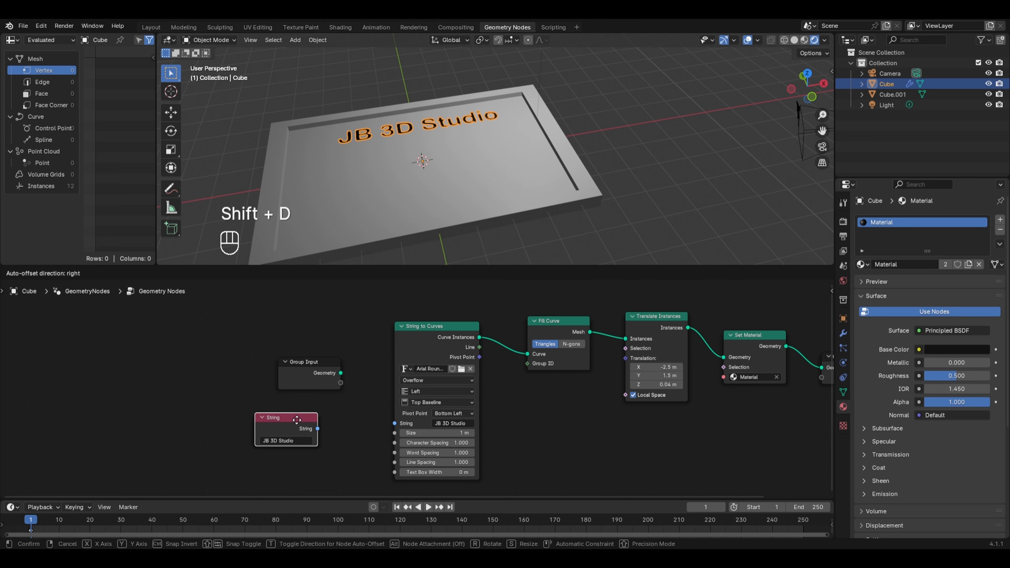
left_click(295, 465)
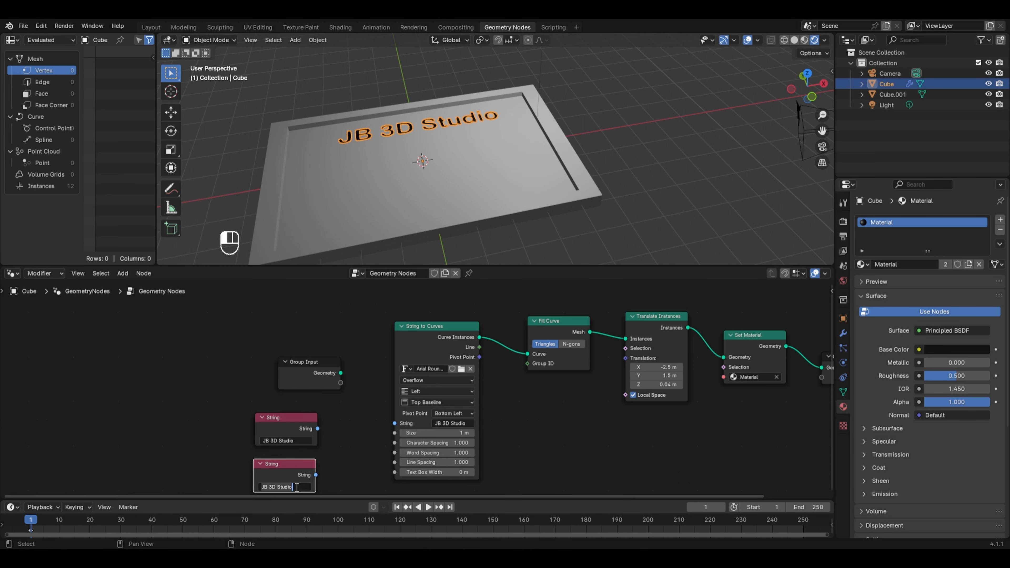
type("Ra")
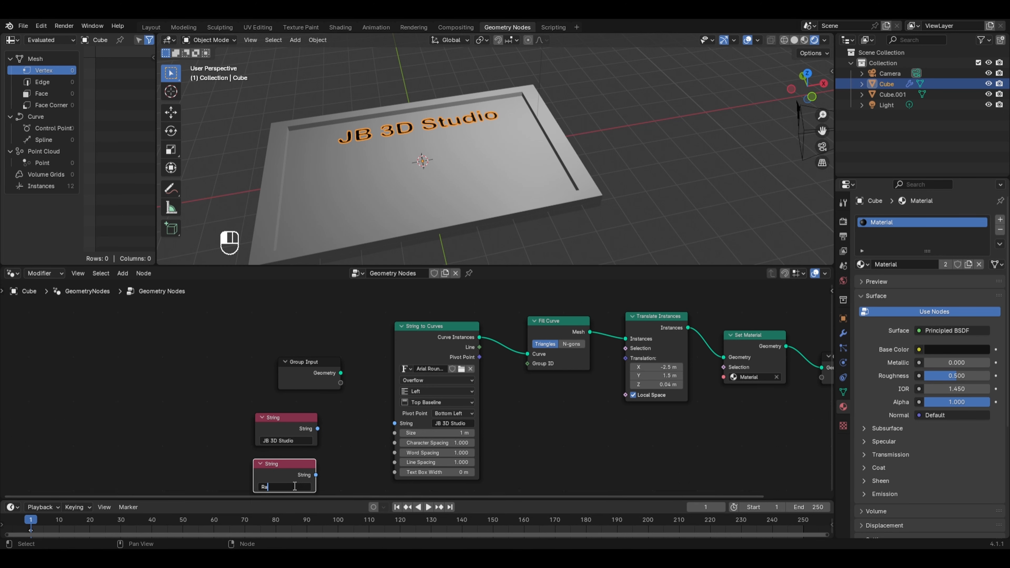
type("ndom")
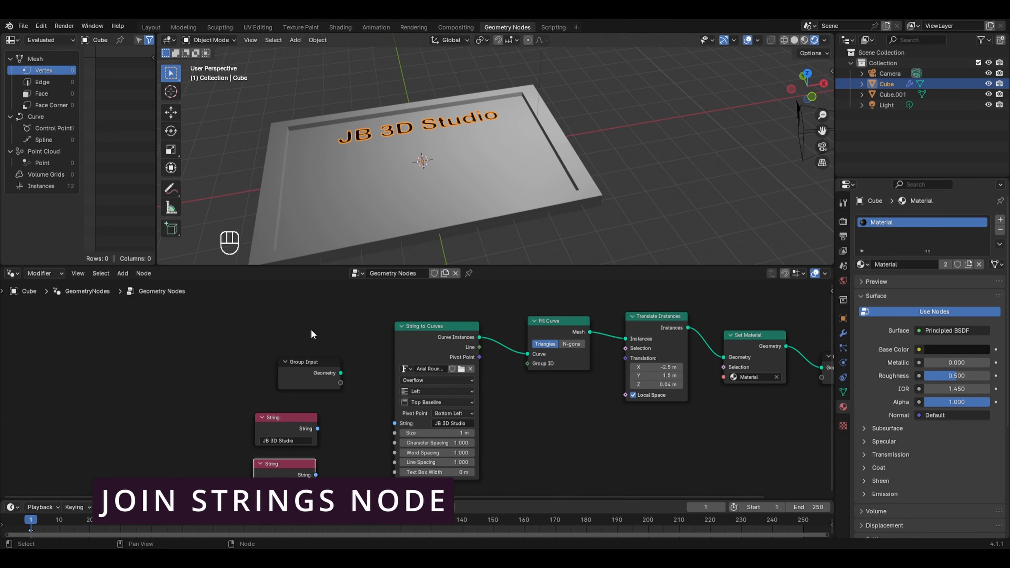
- Add a Join Strings node, feed both String nodes into it and link its output to the String input of String to Curves
key("shift+a")
mouse_move(281, 486)
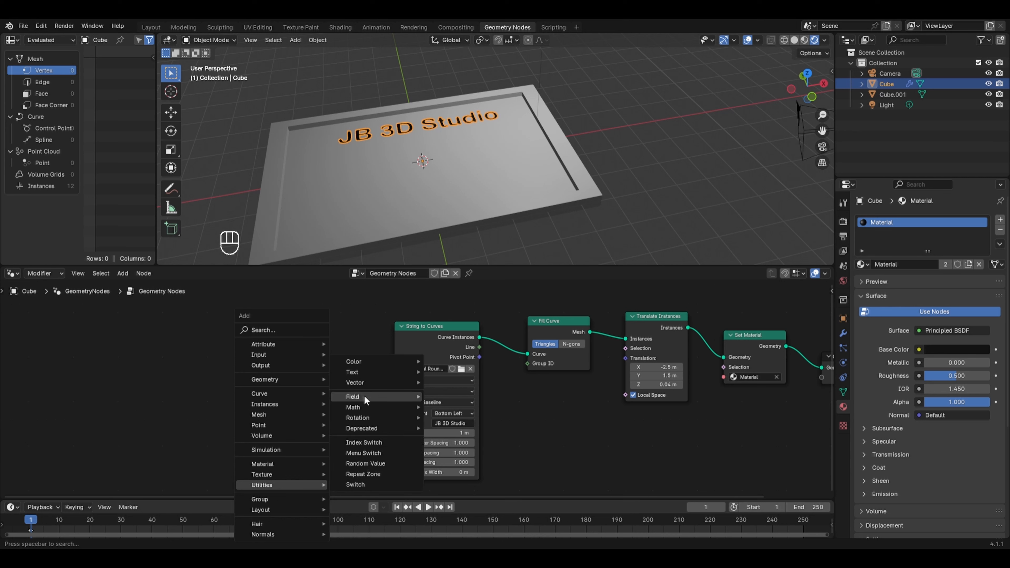
mouse_move(364, 371)
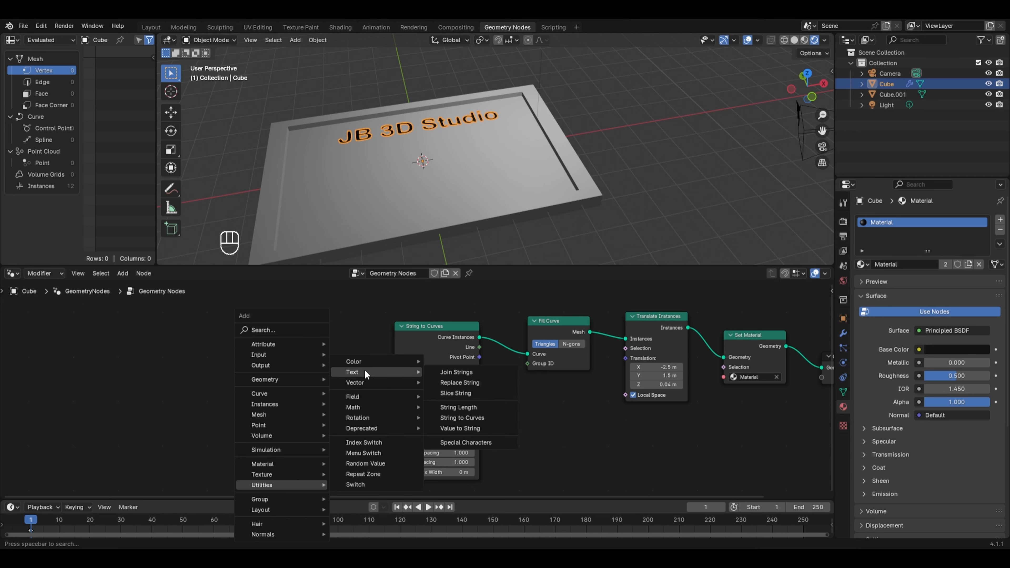
left_click(449, 372)
left_click(360, 422)
left_click_drag(230, 397, 285, 483)
left_click_drag(295, 430, 236, 421)
left_click_drag(347, 444, 274, 446)
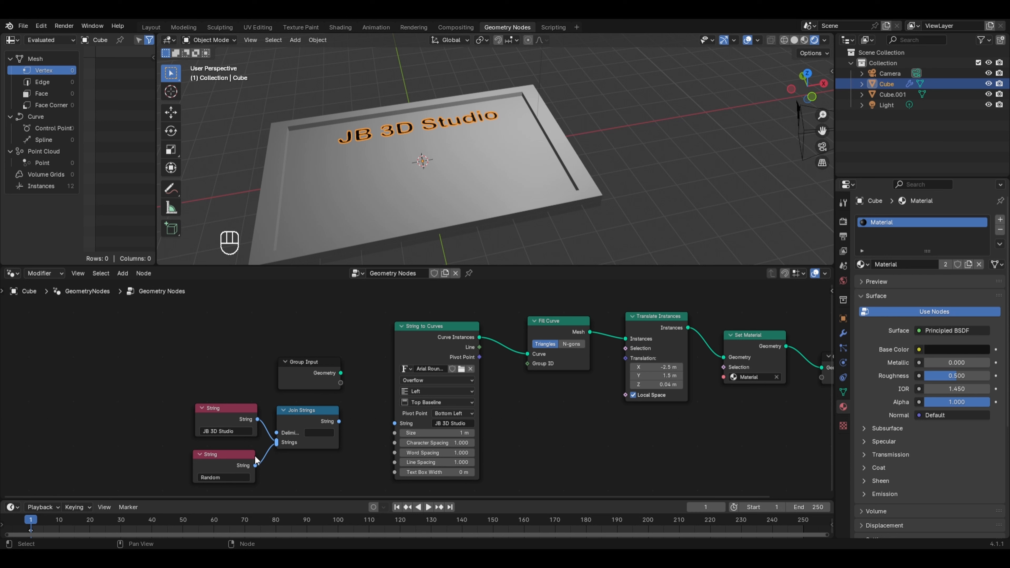
left_click_drag(338, 420, 384, 423)
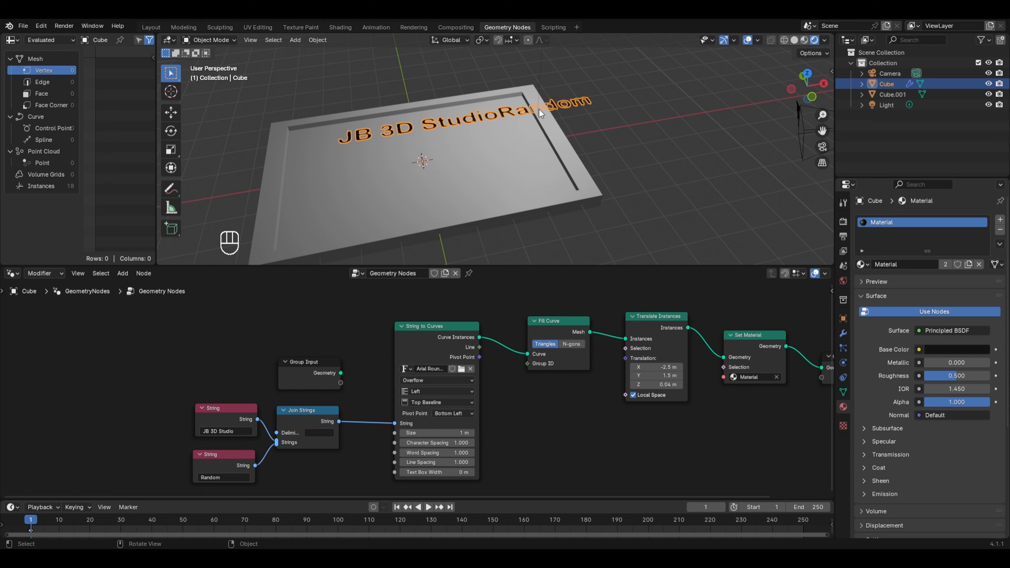
- Widen the Join Strings node and set its delimiter to "!"
scroll(378, 430, "up", 1)
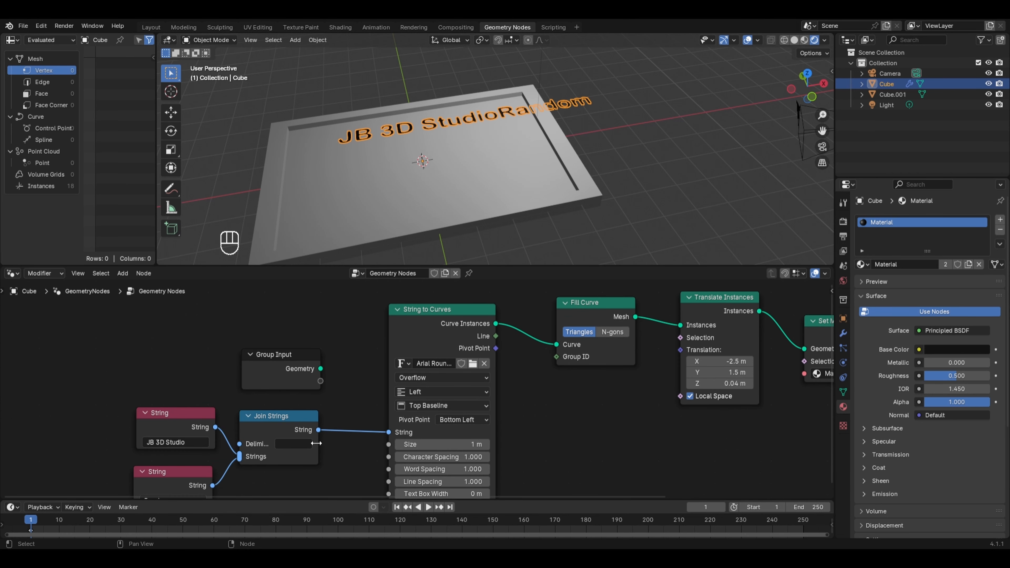
left_click_drag(316, 444, 341, 443)
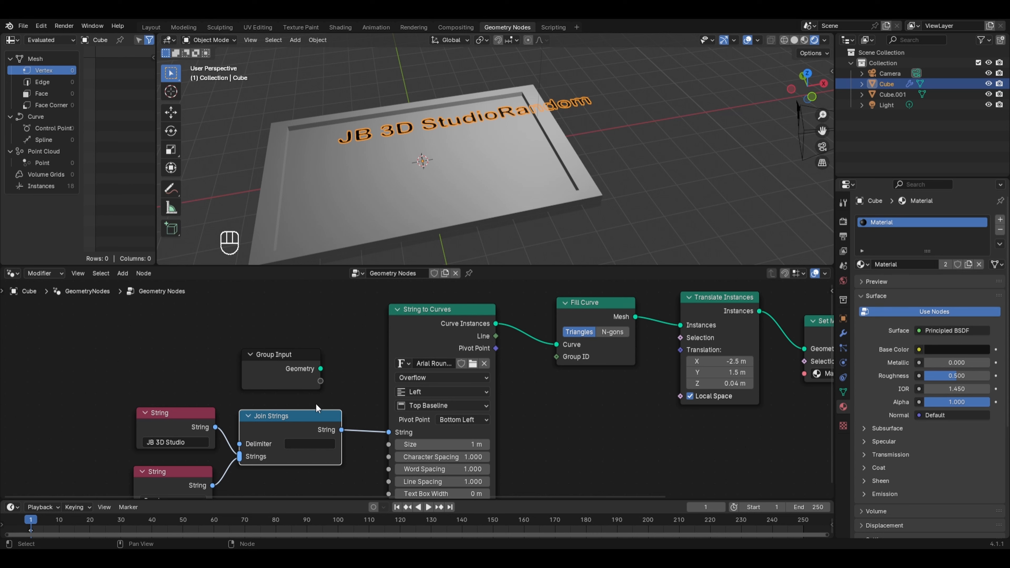
left_click(306, 447)
type("!")
key("Return")
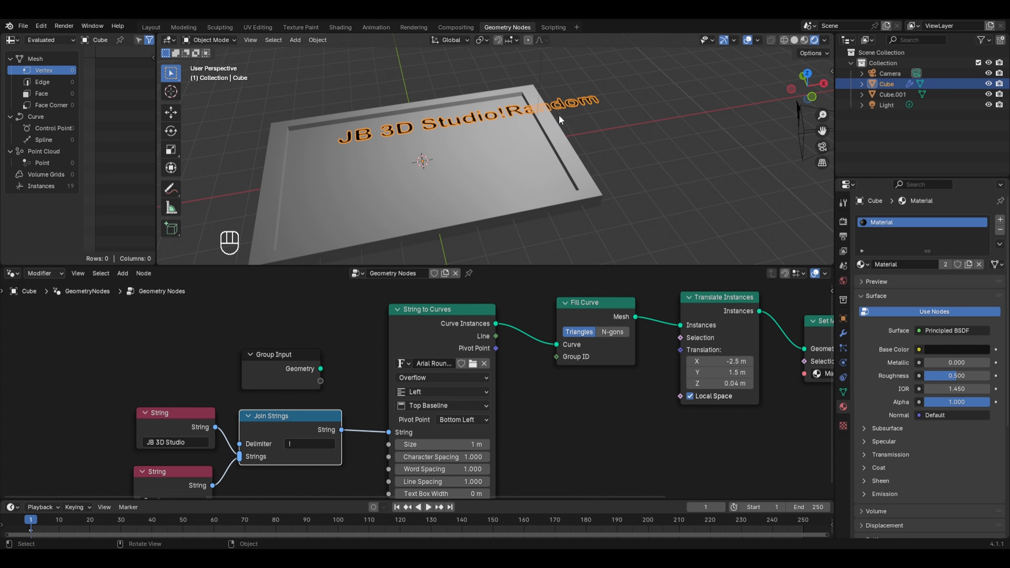
- Delete the "Random" String node and the Join Strings node, and link the "JB 3D Studio" String directly to String to Curves
key("Home")
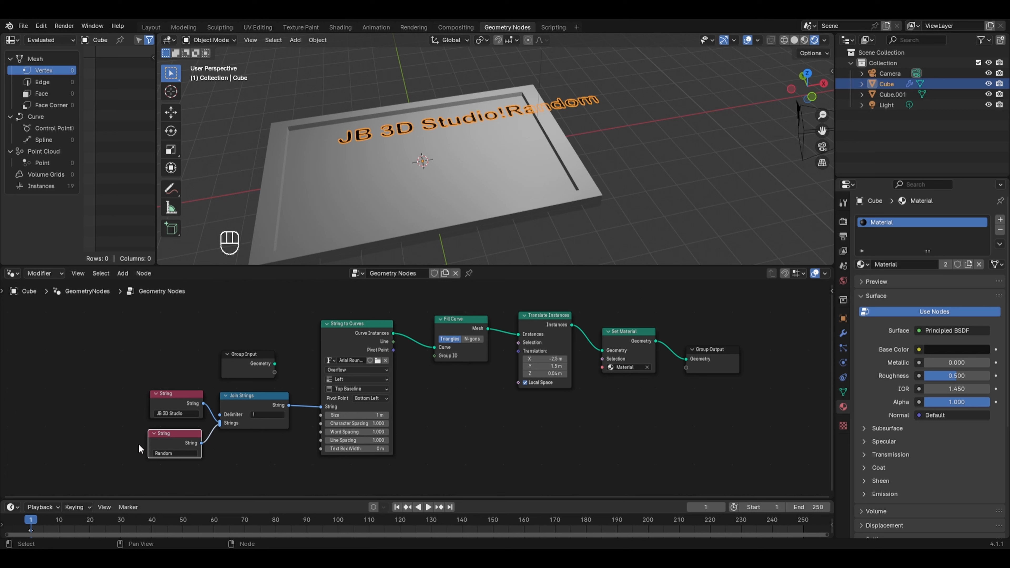
key("x")
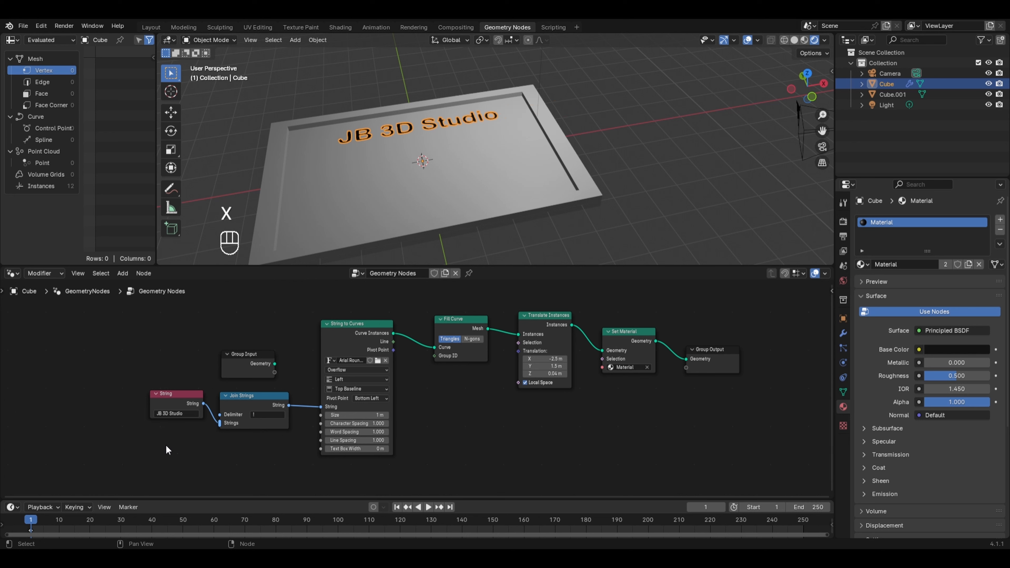
left_click(235, 399)
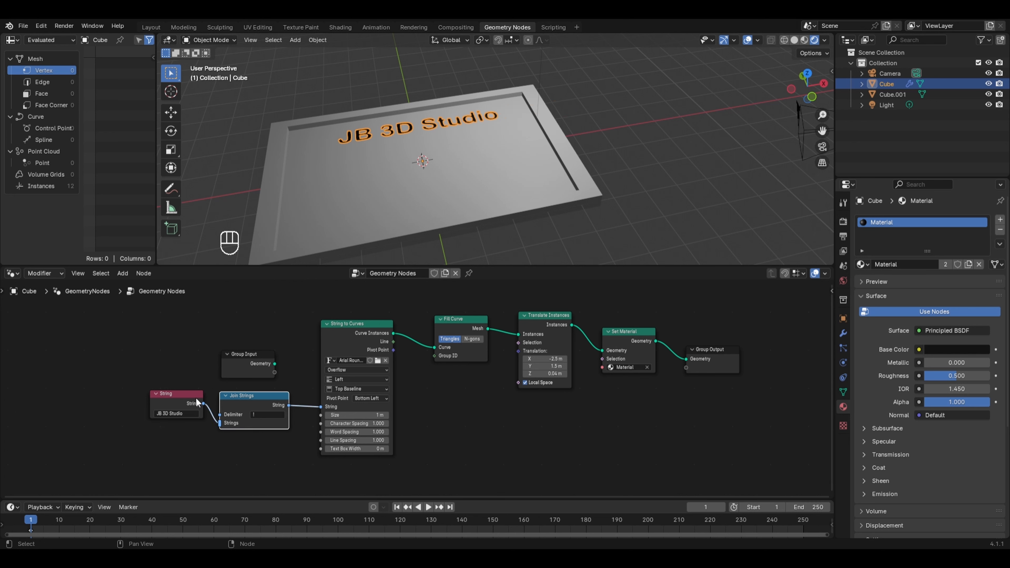
key("x")
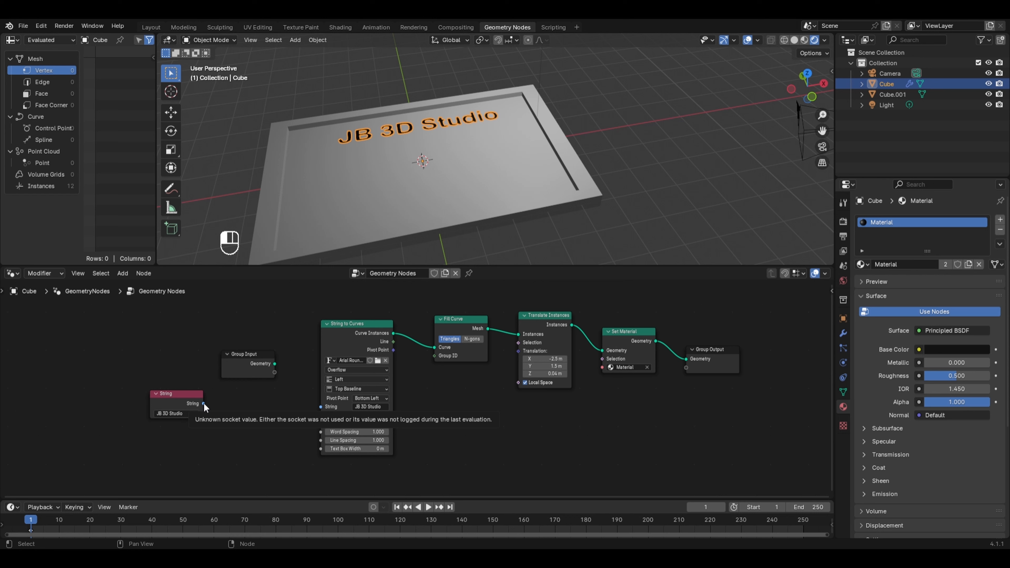
left_click_drag(203, 403, 318, 405)
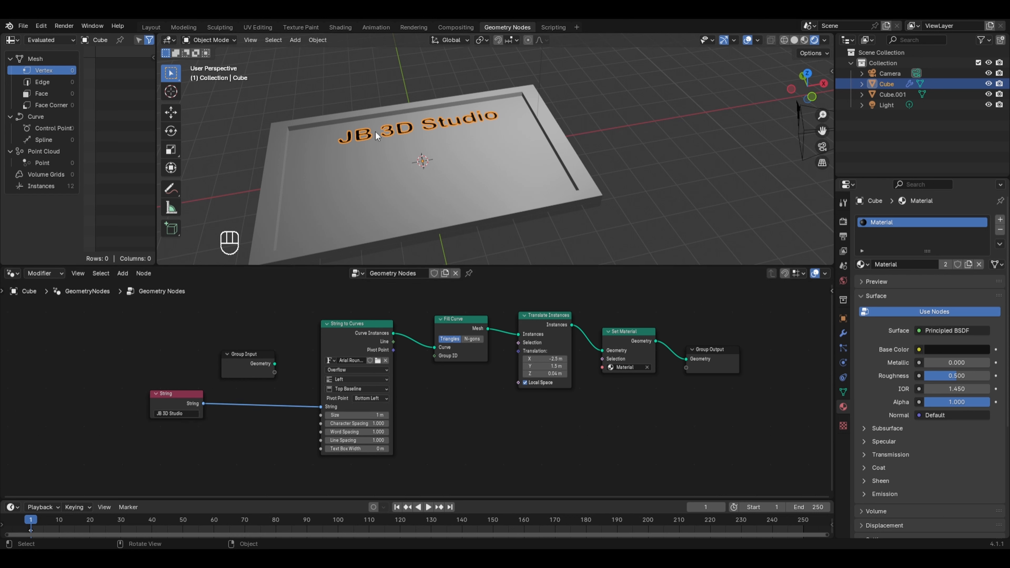
- Move Group Input away from the text nodes and duplicate the chain from String to Set Material below the original
left_click_drag(247, 353, 87, 328)
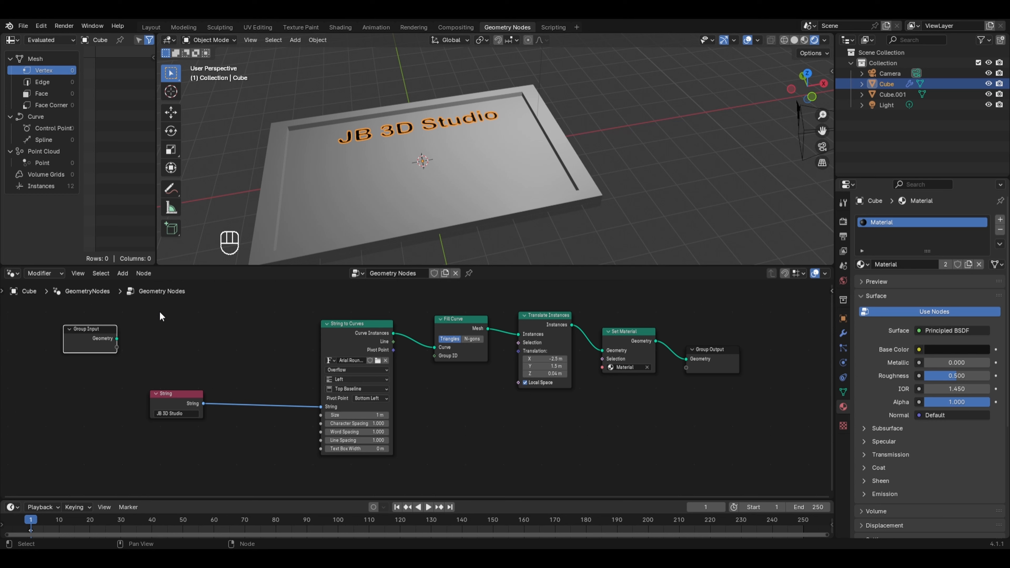
left_click(156, 321)
left_click_drag(152, 308, 653, 442)
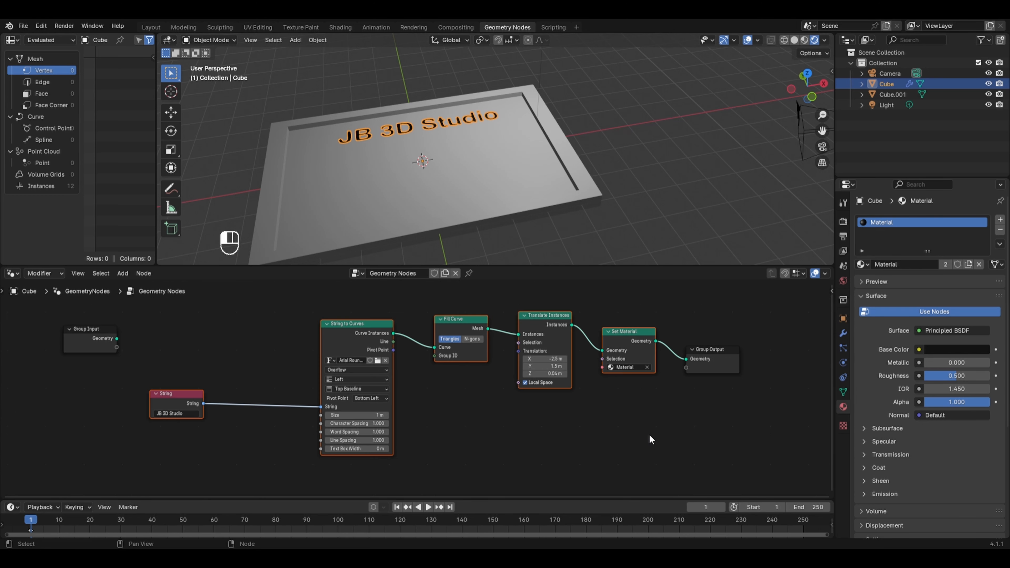
key("shift+d")
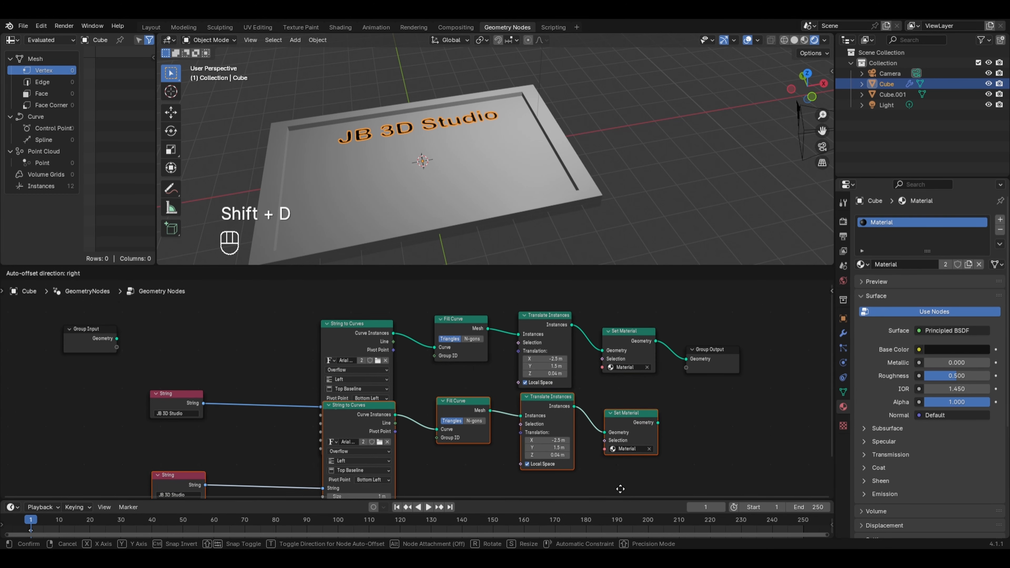
left_click(616, 465)
scroll(582, 307, "down", 2)
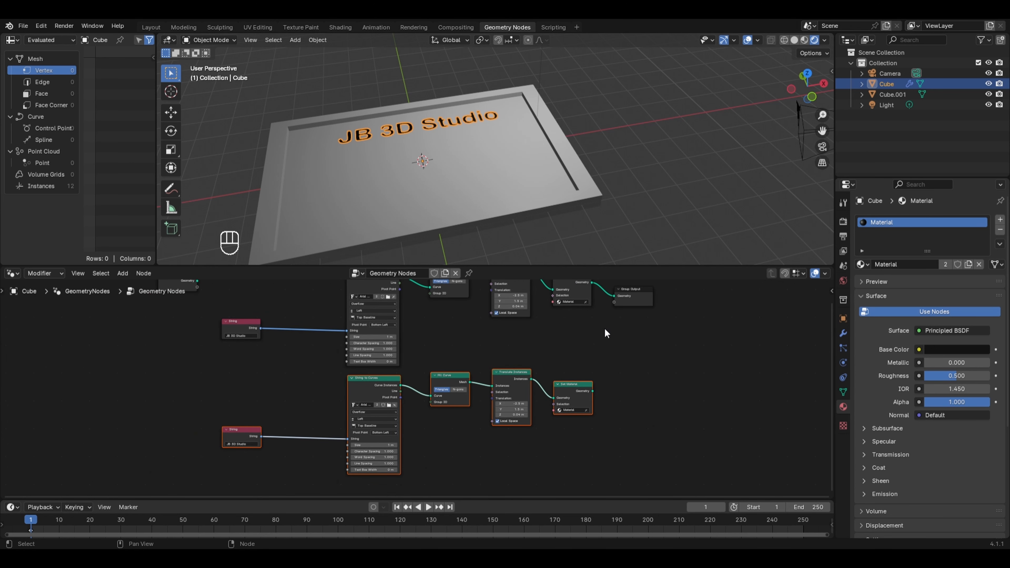
- Add a Join Geometry node below Group Output, between the two text chains
key("shift+a")
mouse_move(600, 329)
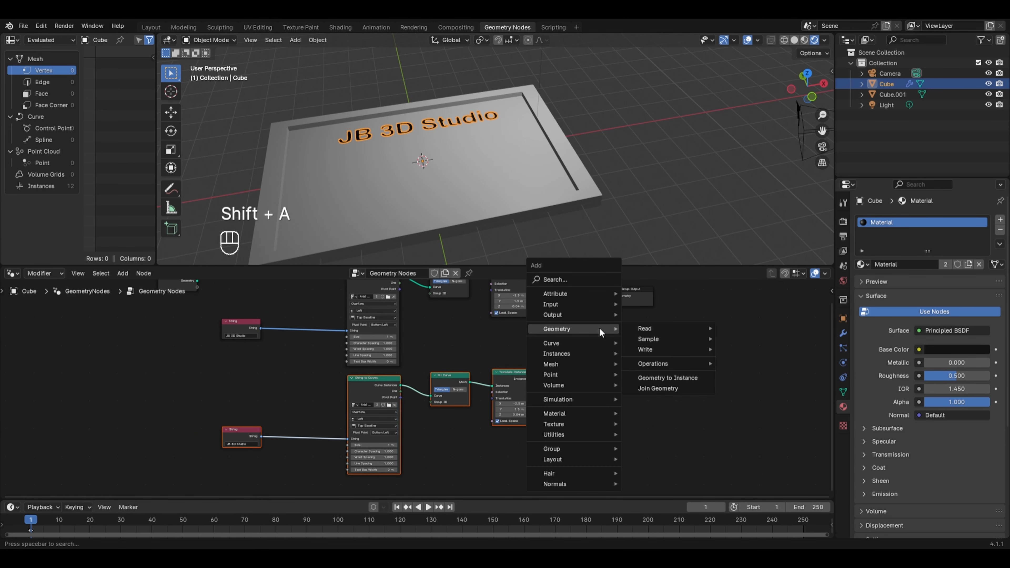
left_click(658, 388)
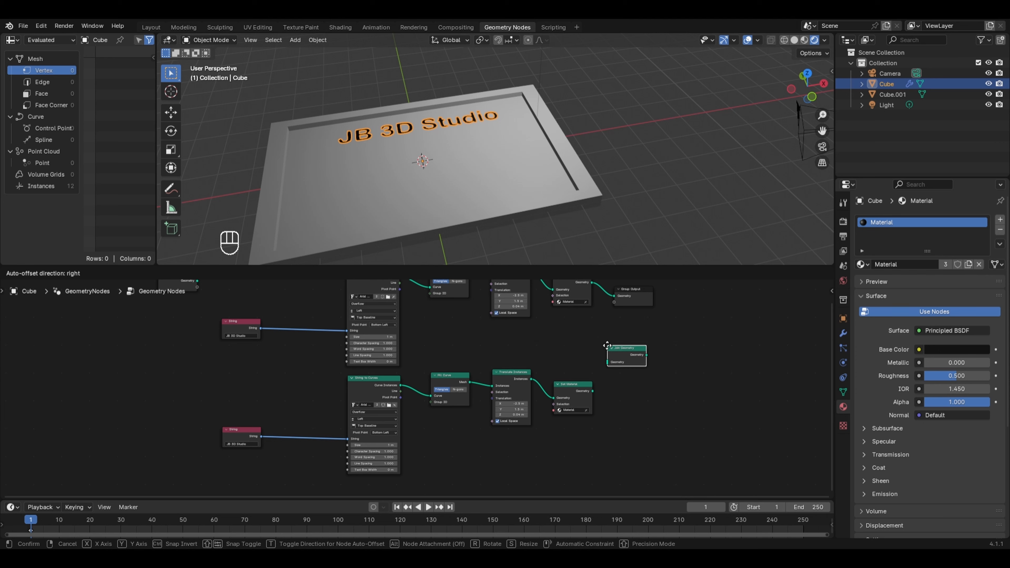
scroll(612, 339, "up", 1)
left_click(612, 336)
scroll(633, 323, "up", 1)
middle_click_drag(633, 324, 581, 361)
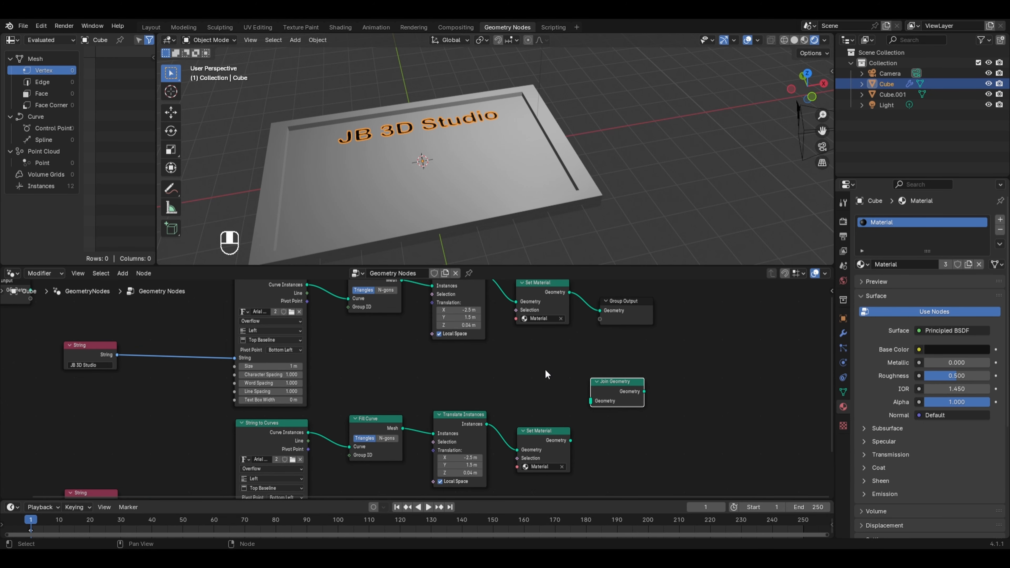
- Link both Set Material outputs into Join Geometry and route its output to Group Output, placed beside it
left_click(569, 293)
left_click_drag(581, 386, 590, 401)
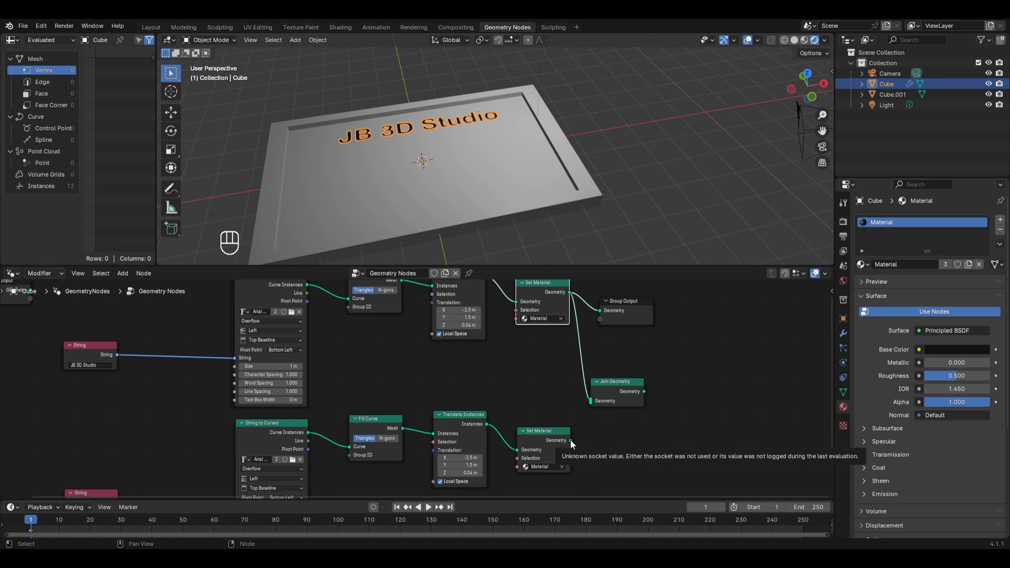
left_click_drag(570, 440, 702, 404)
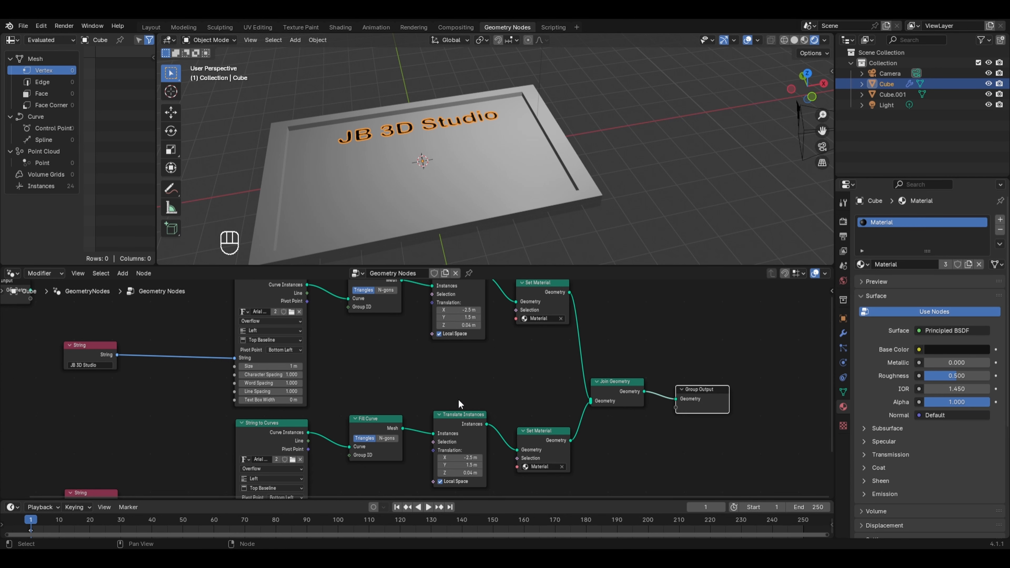
- Set the duplicated chain's Y translation to 0.2 m and its string text to "Random"
middle_click_drag(427, 403, 429, 363)
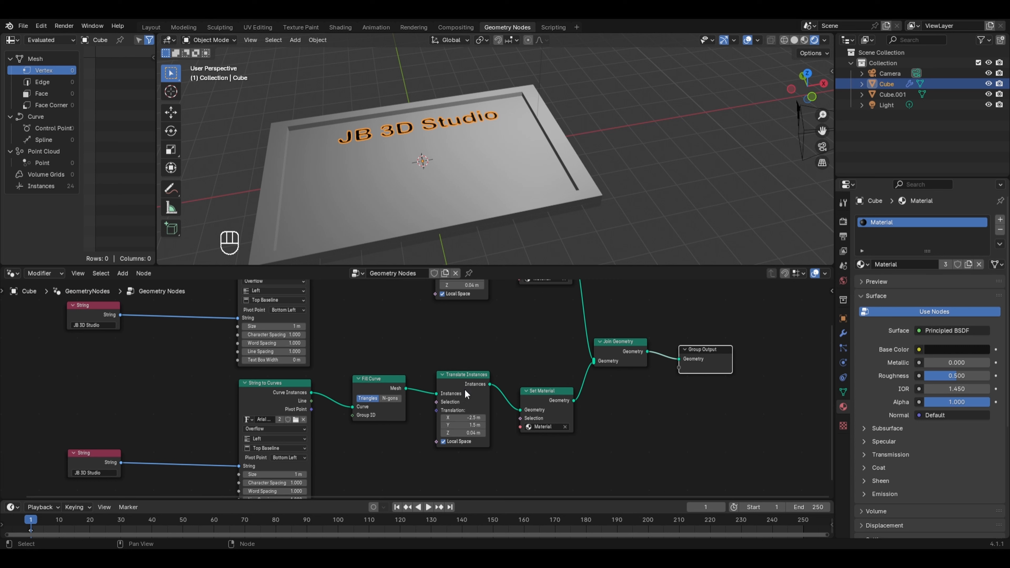
left_click_drag(463, 425, 414, 425)
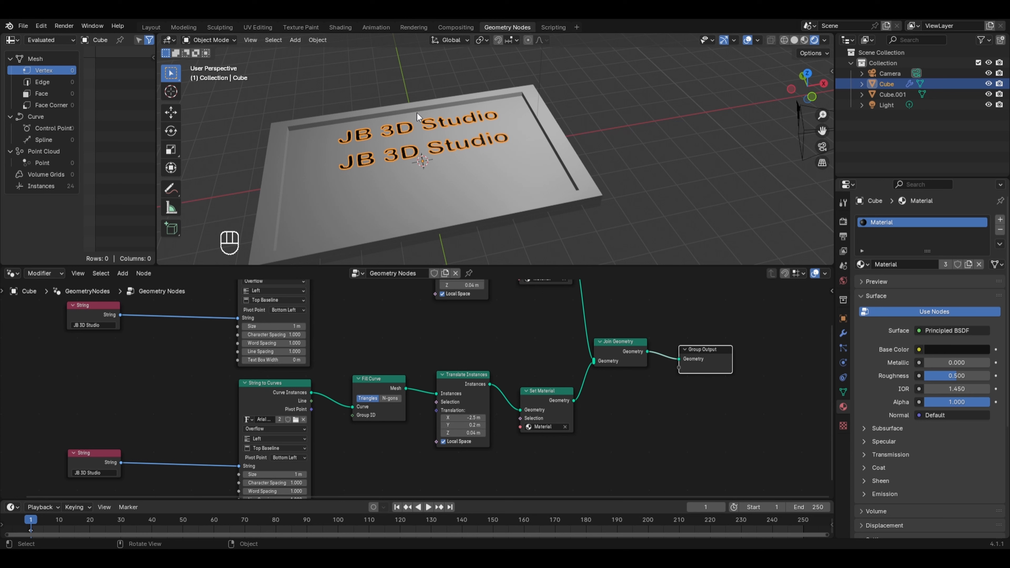
left_click(102, 472)
type("Random")
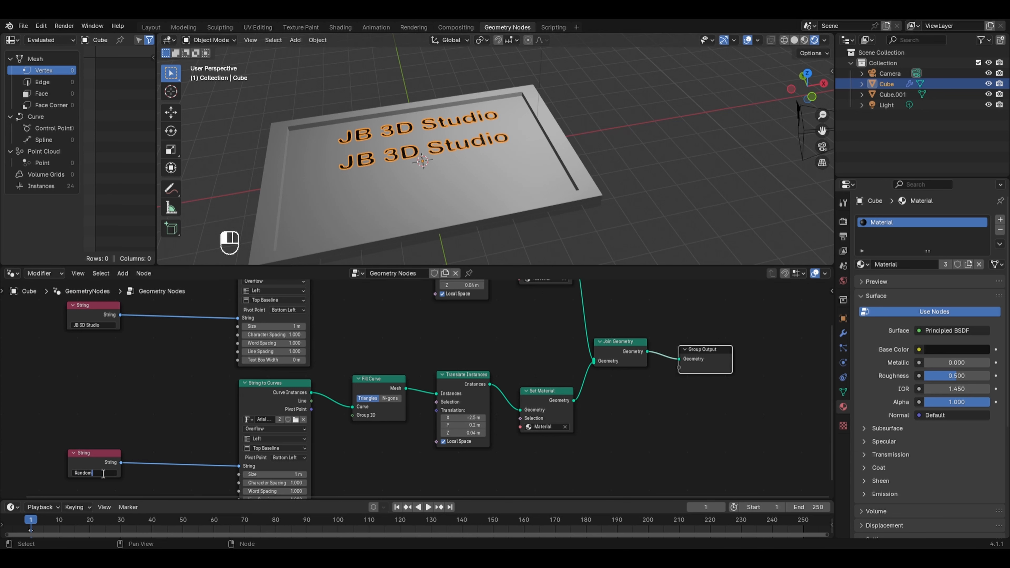
key("Return")
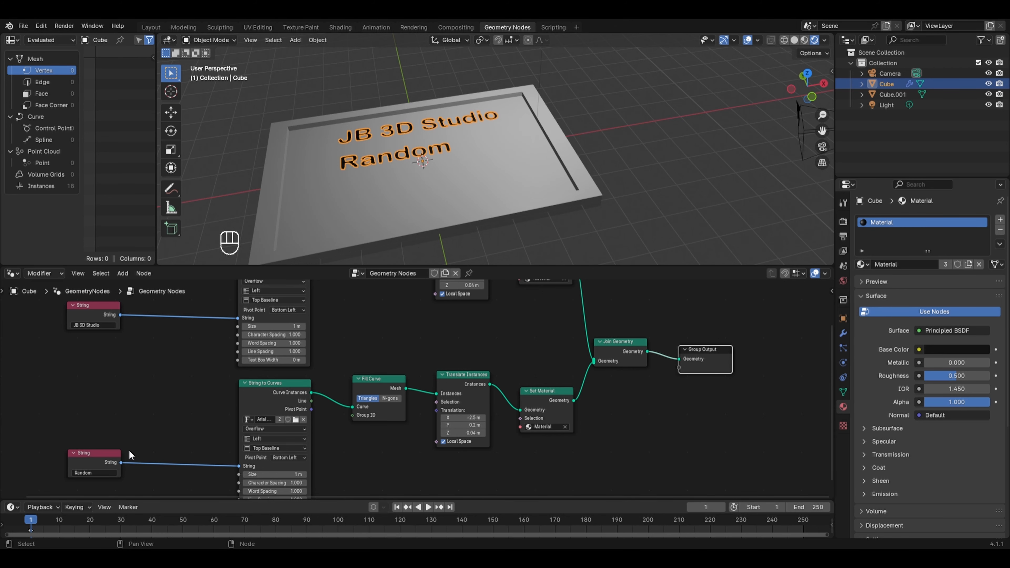
- Duplicate the "Random" String node below itself and set the copy's text to "MasterCourse"
scroll(129, 451, "up", 1)
middle_click_drag(129, 437, 177, 372)
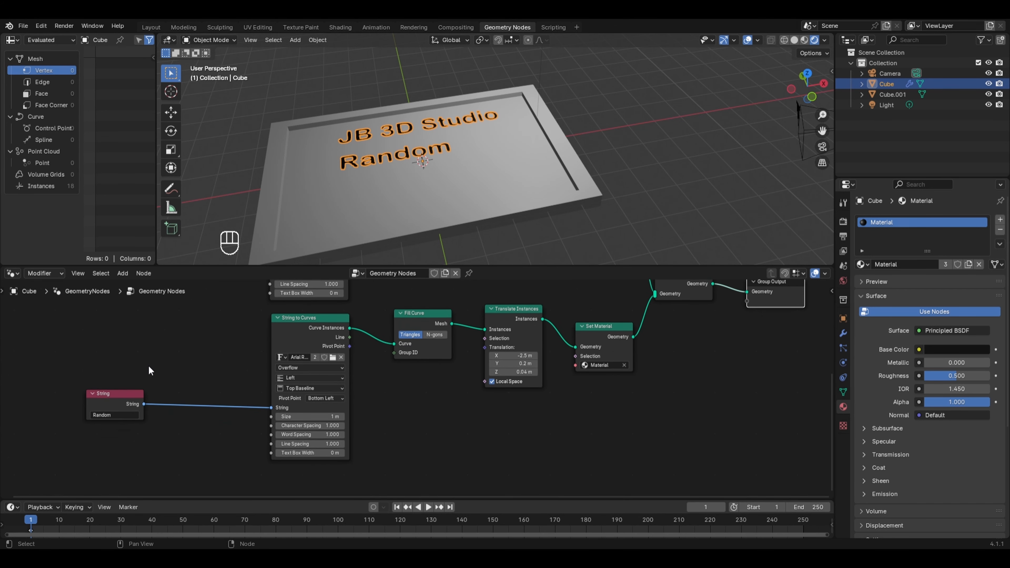
key("shift+d")
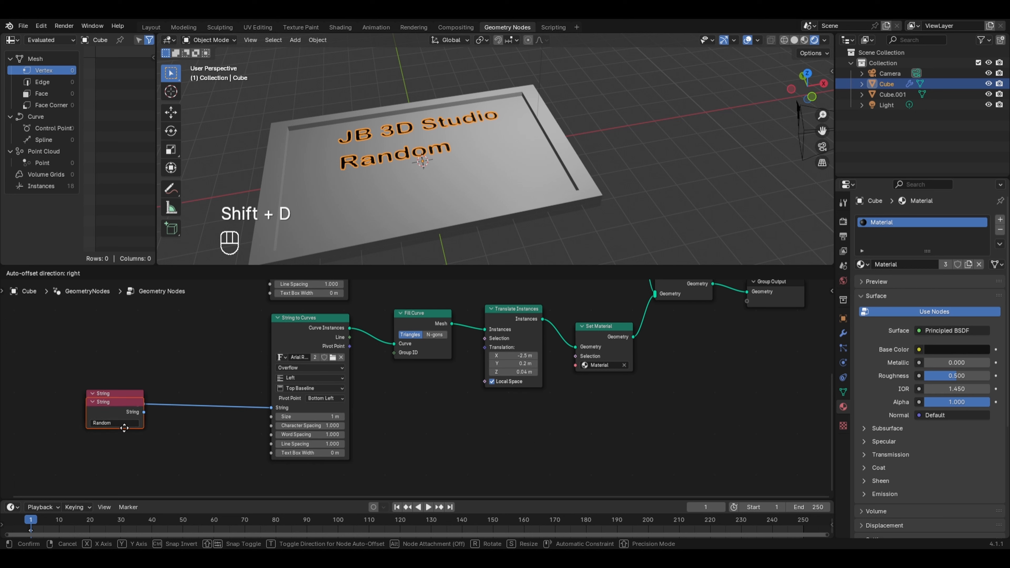
double_click(120, 458)
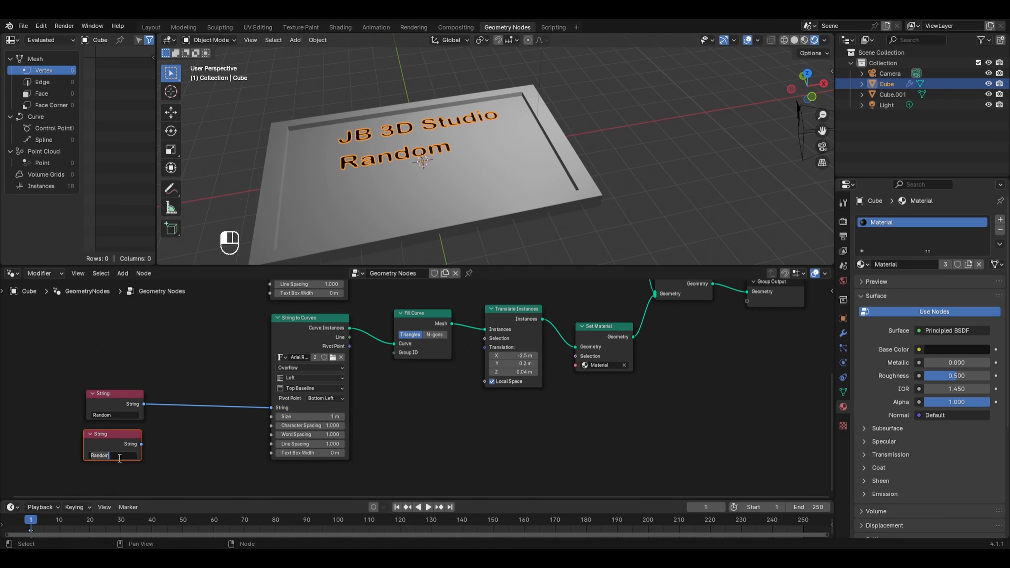
key("BackSpace")
type("MasterCourse")
left_click(119, 460)
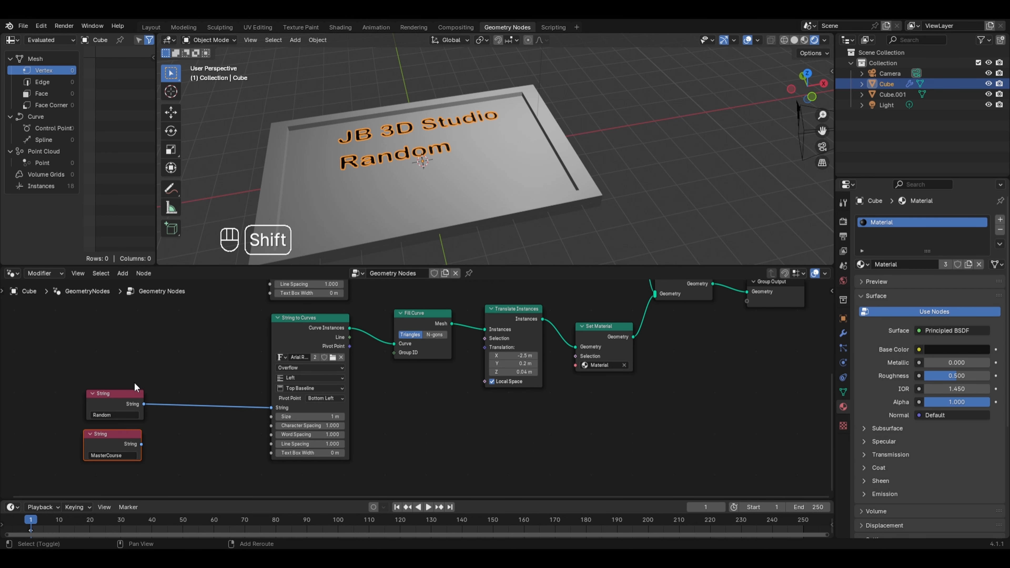
- Add a Join Strings node, link the "Random" and "MasterCourse" strings into it, and feed its output to String to Curves
key("shift+a")
mouse_move(94, 486)
mouse_move(194, 374)
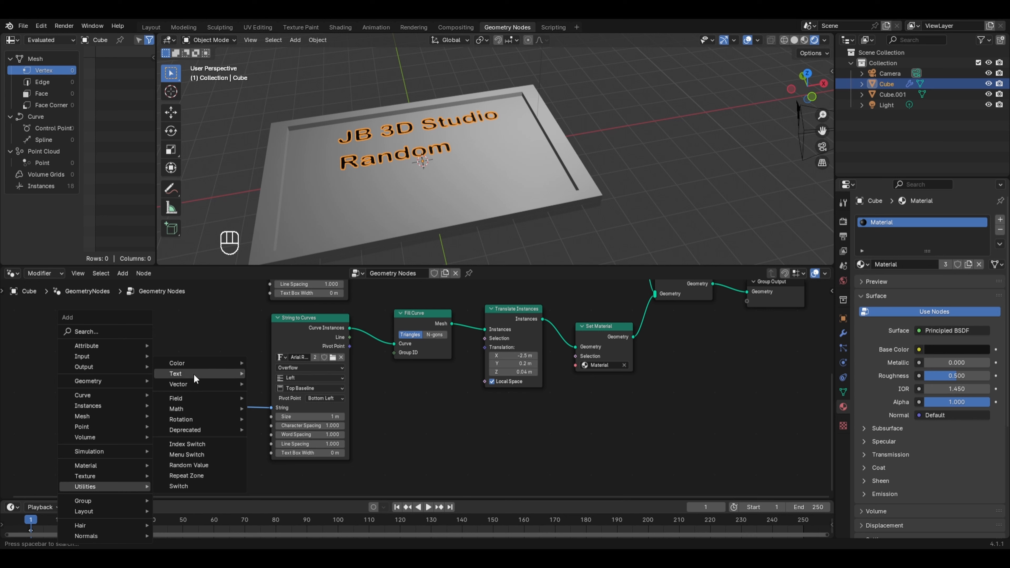
left_click(258, 378)
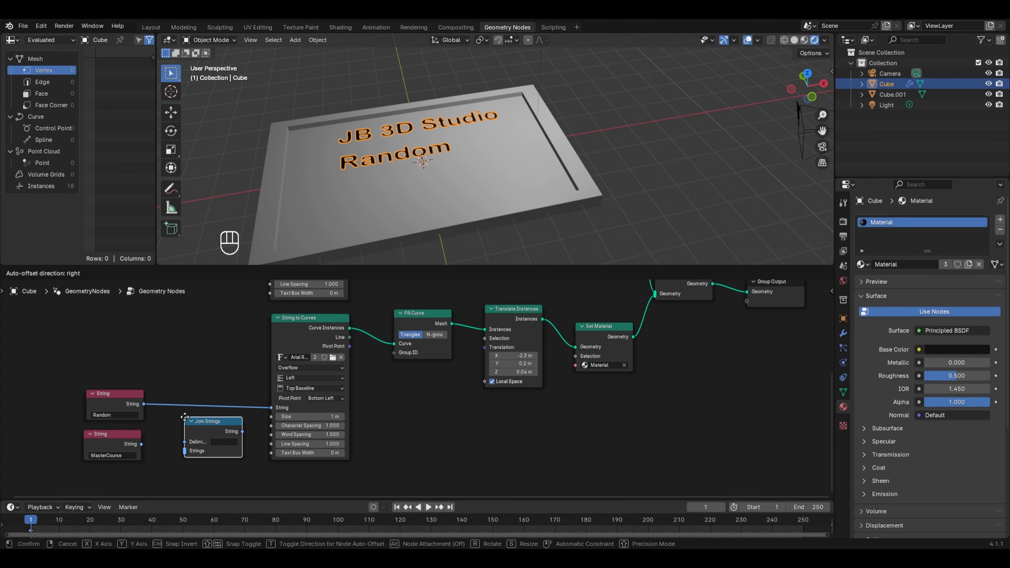
left_click(187, 421)
left_click_drag(143, 404, 183, 457)
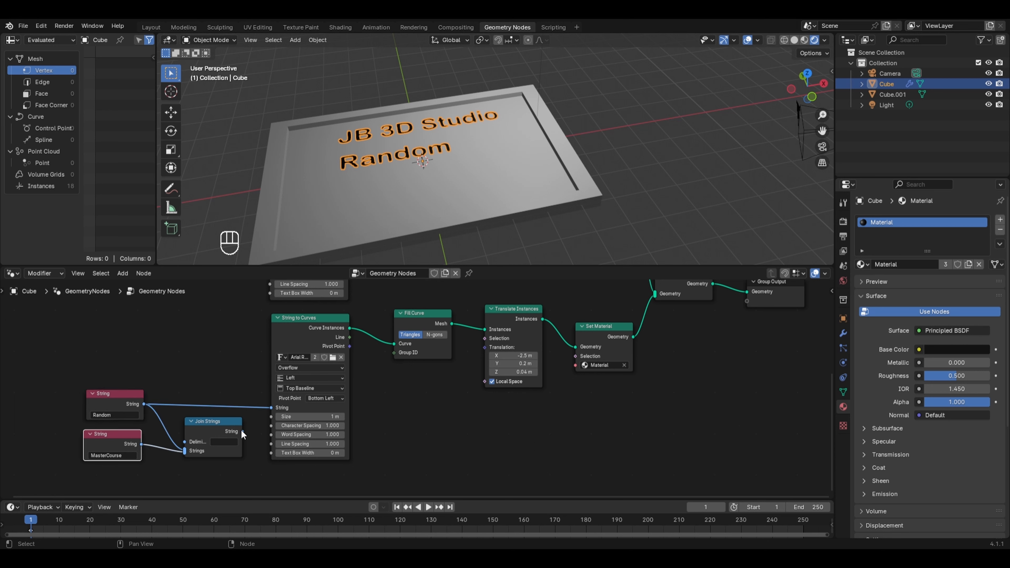
left_click_drag(243, 431, 269, 408)
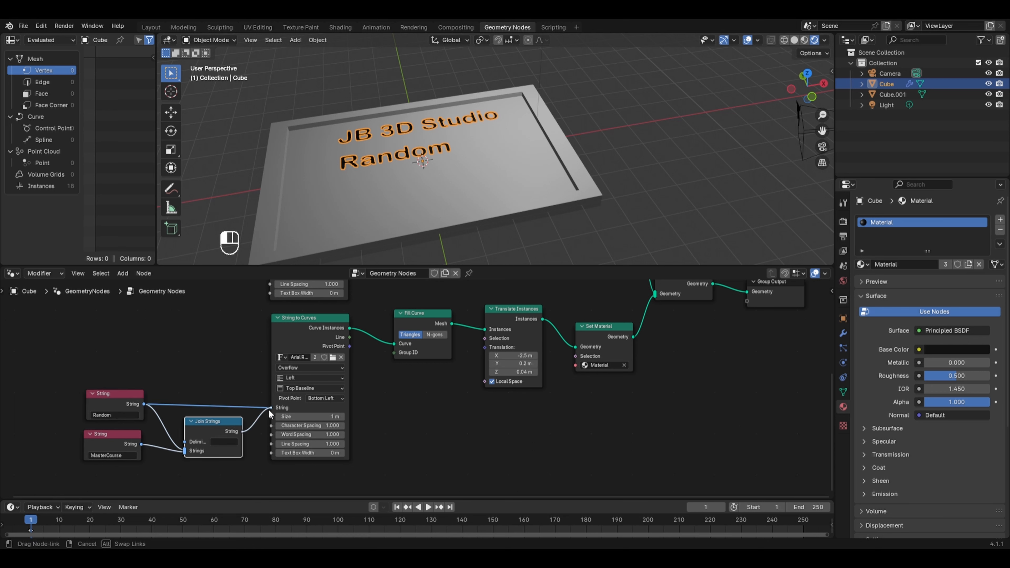
- Set the text of the "Random" String node to "Blender"
left_click(120, 415)
key("BackSpace")
key("BackSpace")
type("Blender")
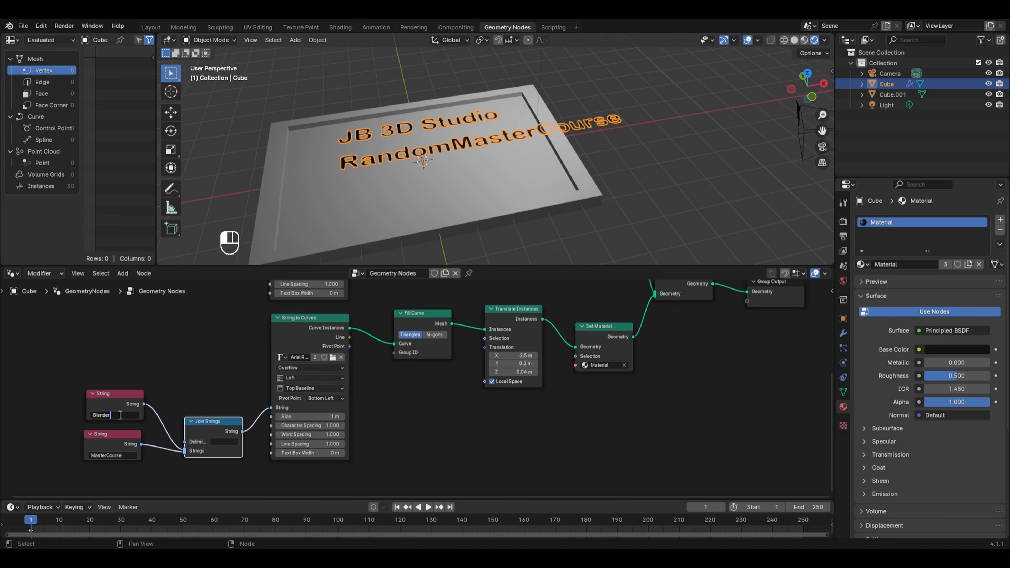
key("Return")
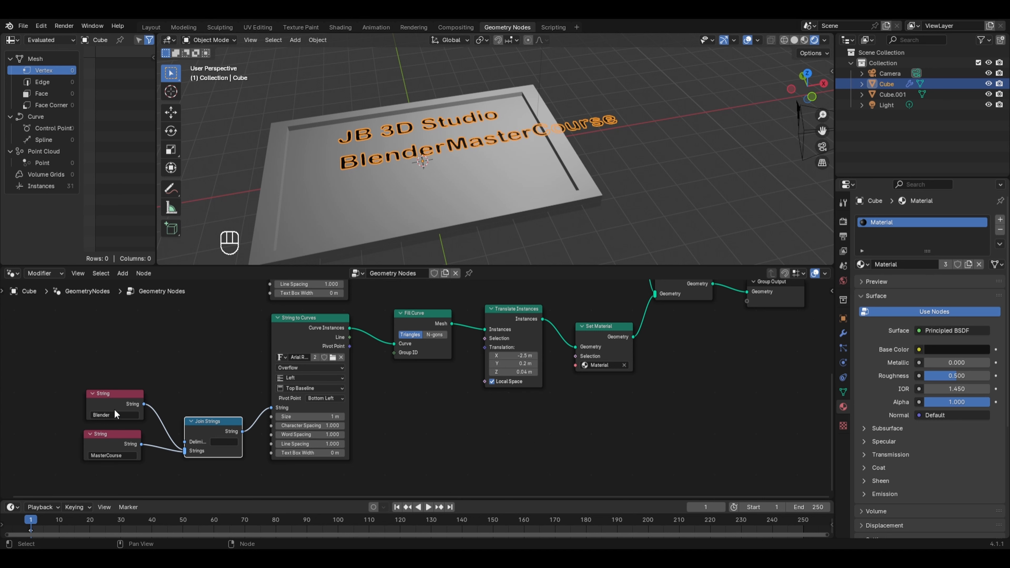
- Set the delimiter of the Join Strings node to an underscore
left_click(214, 443)
type("_")
key("Return")
middle_click_drag(479, 177, 472, 225)
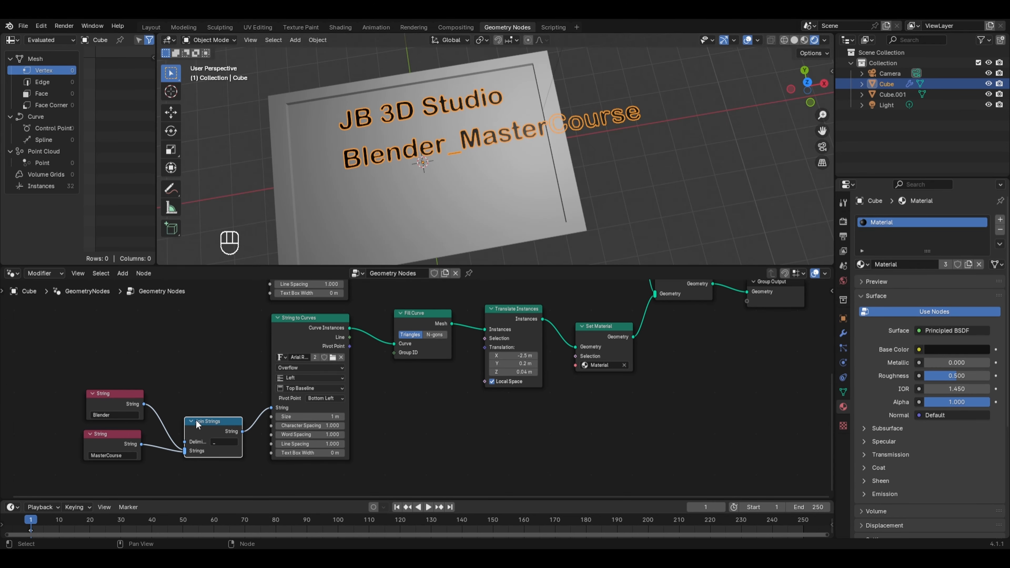
- Duplicate the "MasterCourse" String node below itself, set the copy's text to "Youtube", and link it into Join Strings
left_click_drag(52, 438, 115, 470)
key("shift+d")
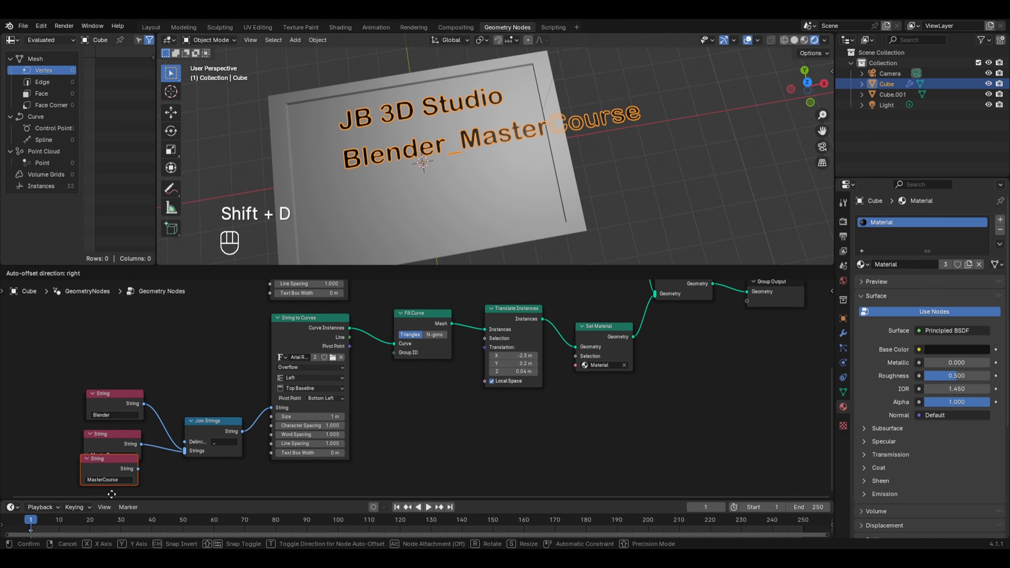
left_click(116, 424)
left_click(117, 423)
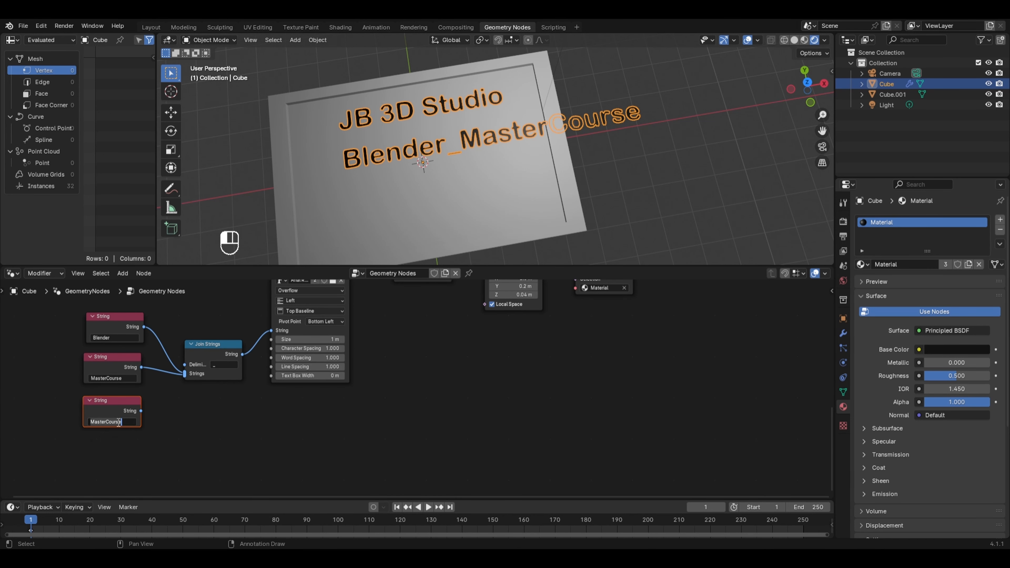
key("BackSpace")
key("BackSpace")
type("Youtube")
key("Return")
left_click_drag(141, 410, 182, 385)
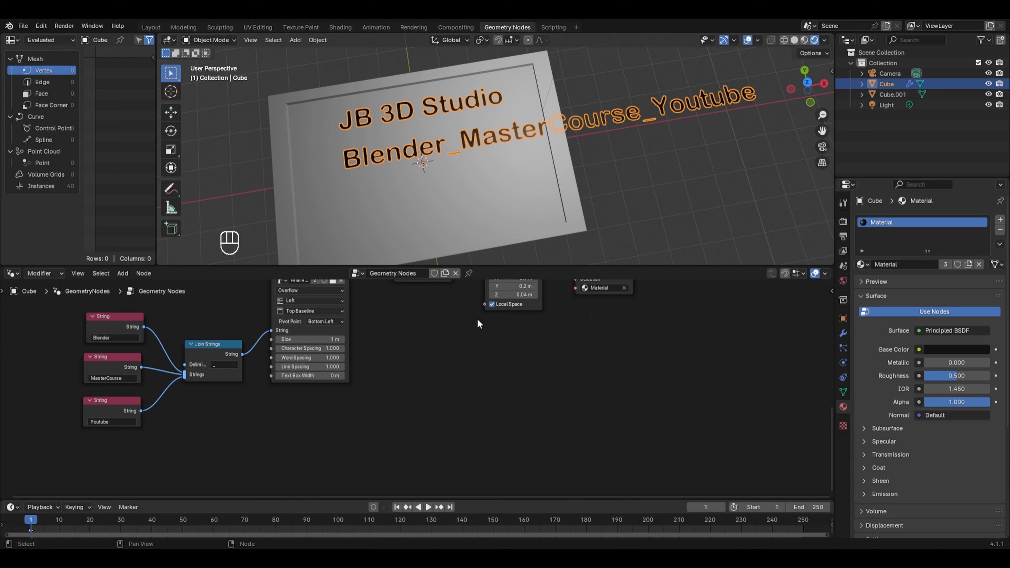
scroll(395, 334, "up", 4)
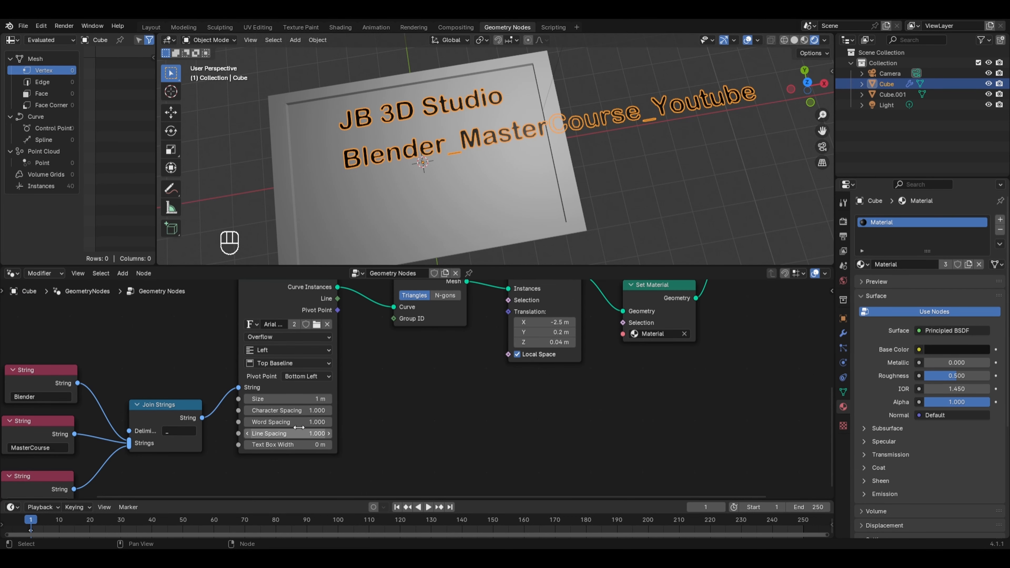
left_click_drag(296, 421, 342, 422)
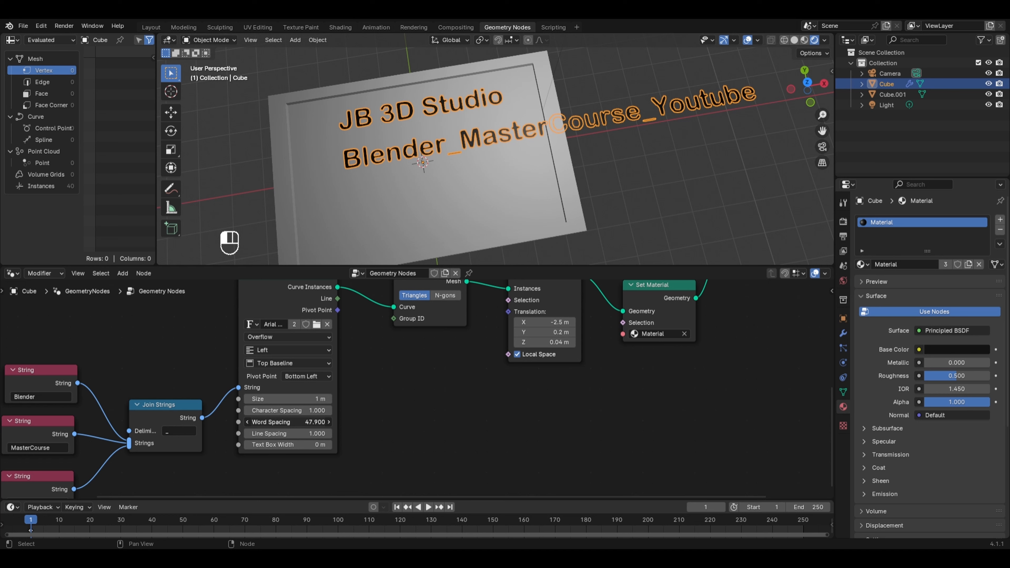
key("Escape")
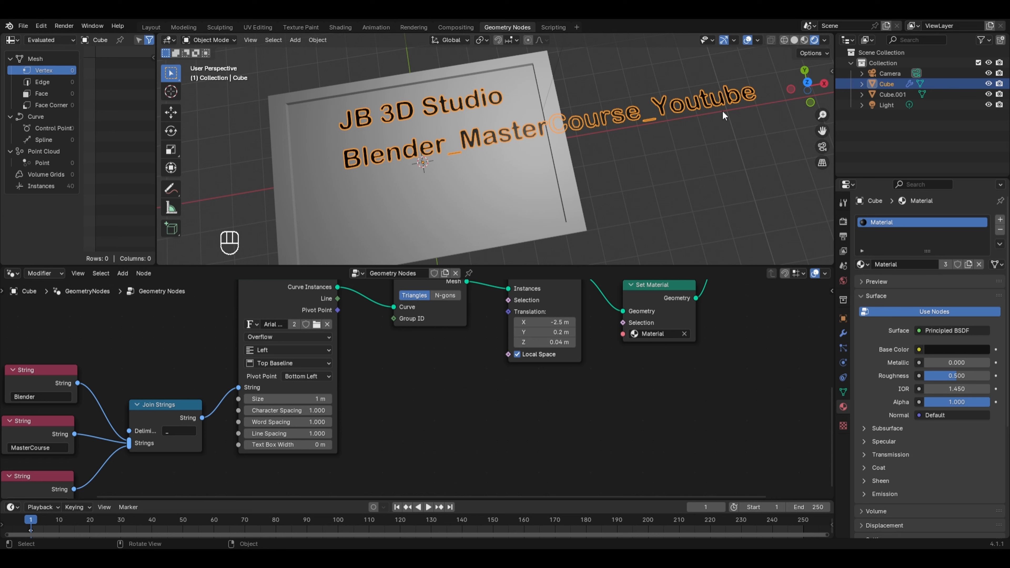
- Insert a space into the "MasterCourse" string so that it reads "Master Course"
left_click(27, 450)
left_click(27, 449)
key("Return")
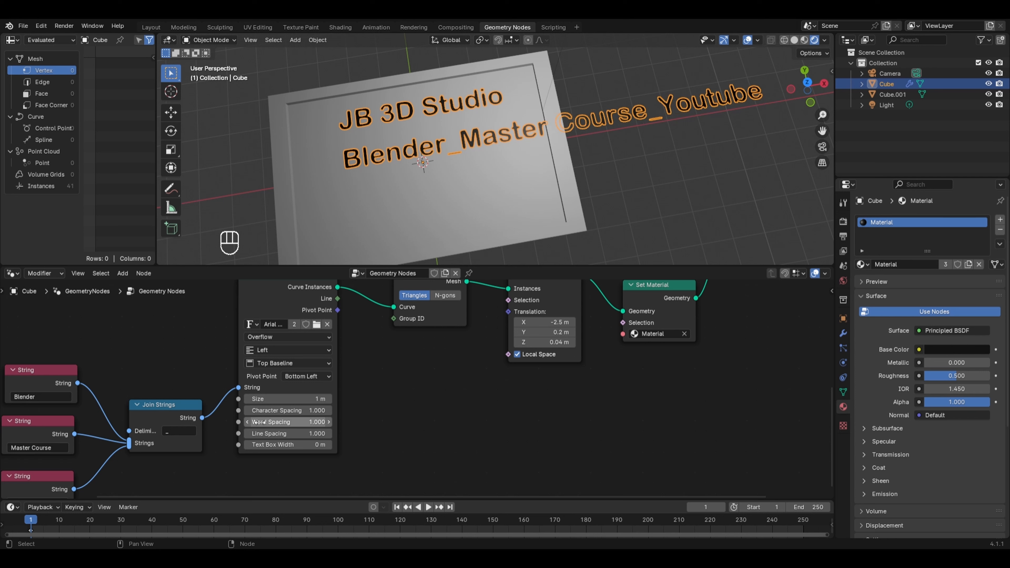
- Raise the Word Spacing of the joined text's String to Curves node to 16.2
double_click(286, 422)
type("3.3")
key("Return")
left_click_drag(288, 422, 340, 422)
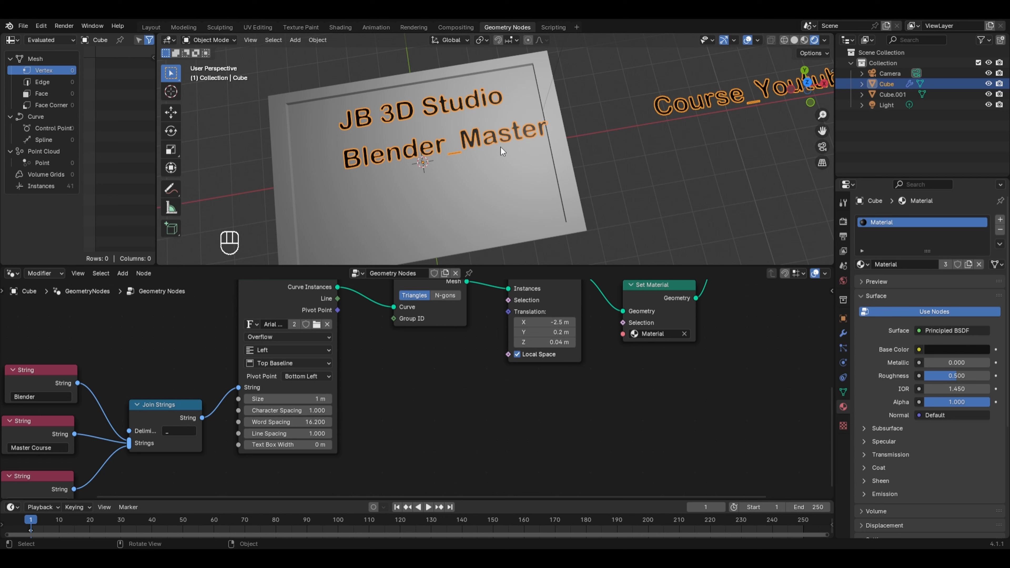
- Set the joined text's Text Box Width to 0.5 m and its Size to 0.77 m
middle_click_drag(500, 147, 717, 122)
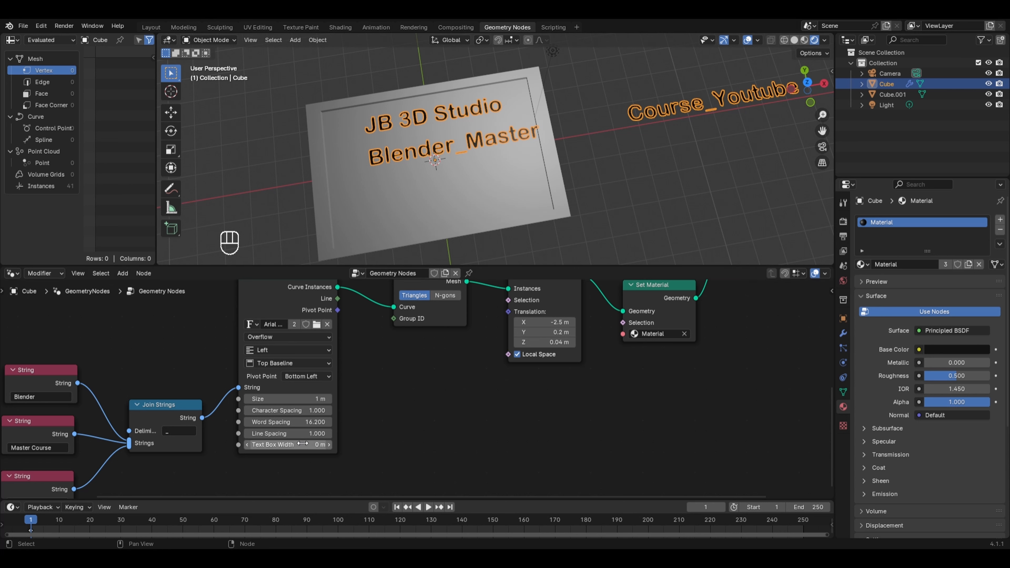
left_click_drag(303, 444, 314, 444)
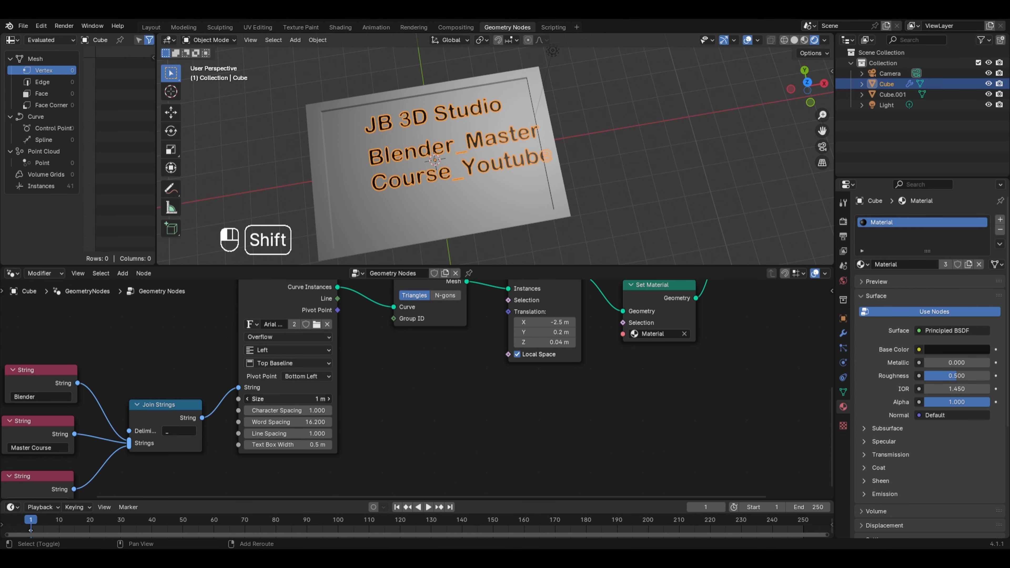
left_click_drag(289, 399, 260, 399, "shift")
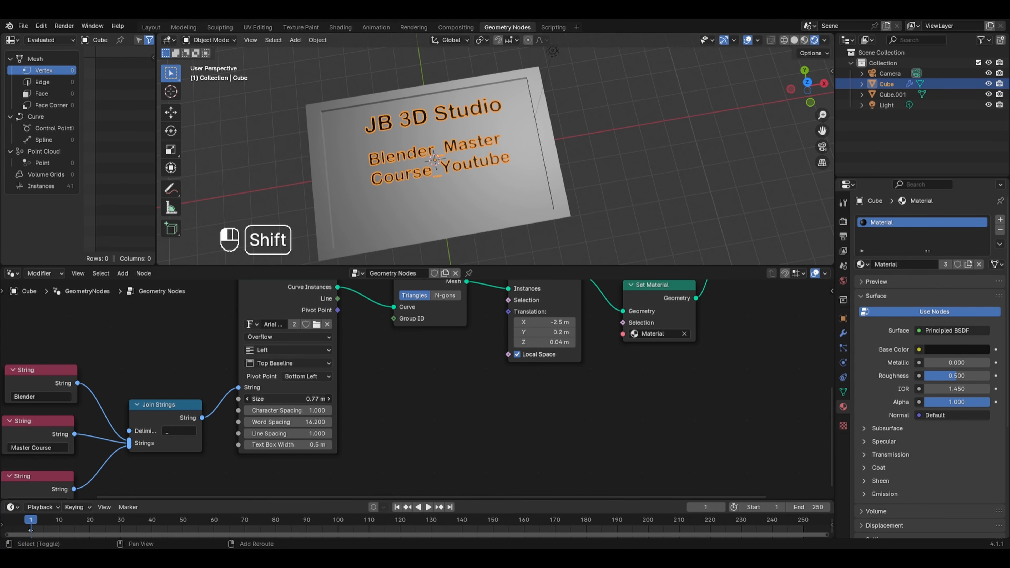
- Set the X translation of the joined text's Translate Instances node to -3.45 m
middle_click_drag(481, 340, 414, 403)
left_click_drag(482, 377, 441, 377, "shift")
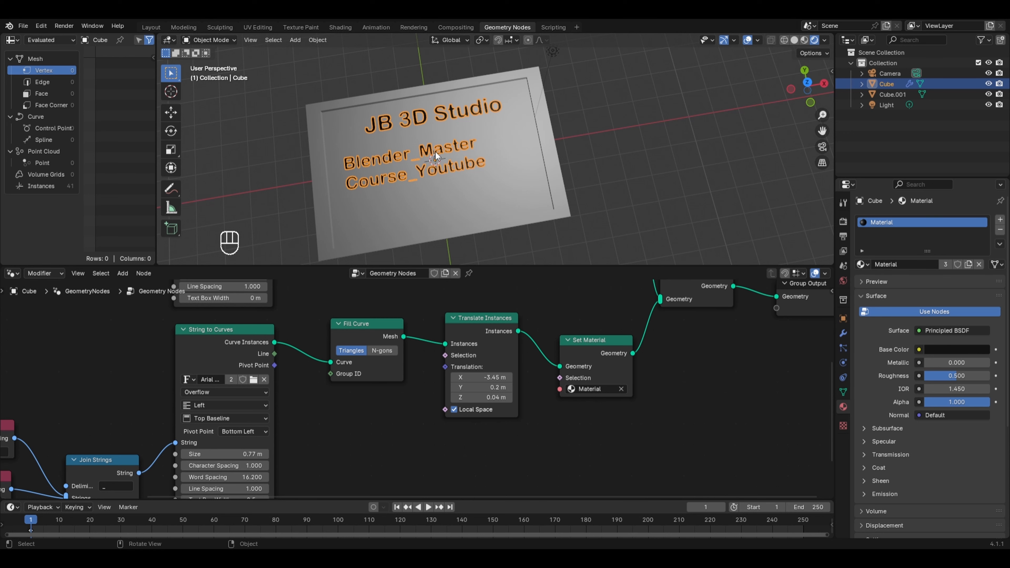
- Duplicate the "Youtube" String node below itself, set the copy's text to "Animation", and link it into Join Strings
middle_click_drag(381, 412, 608, 299)
scroll(580, 326, "down", 2)
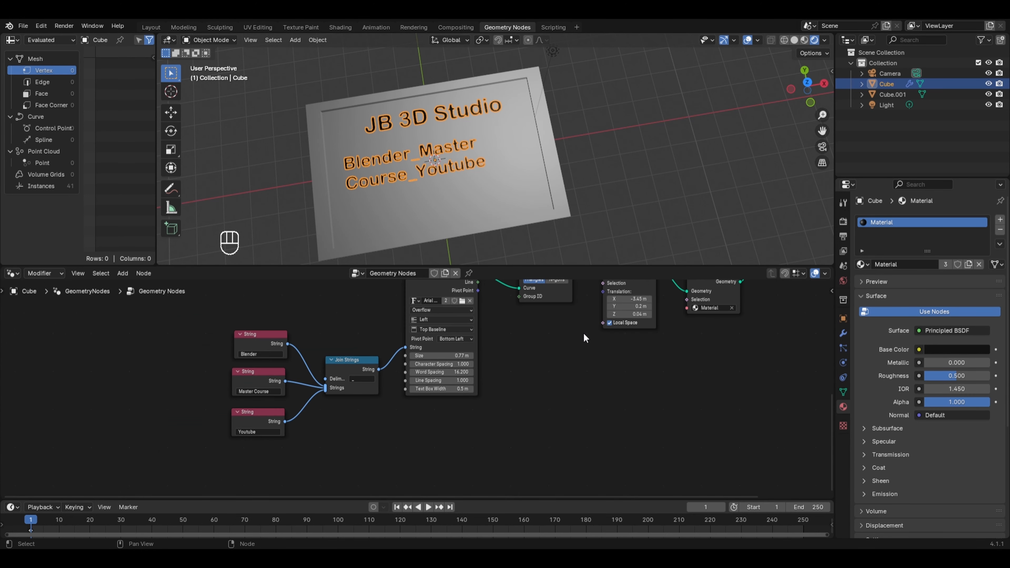
left_click(250, 418)
key("shift+d")
left_click(250, 471)
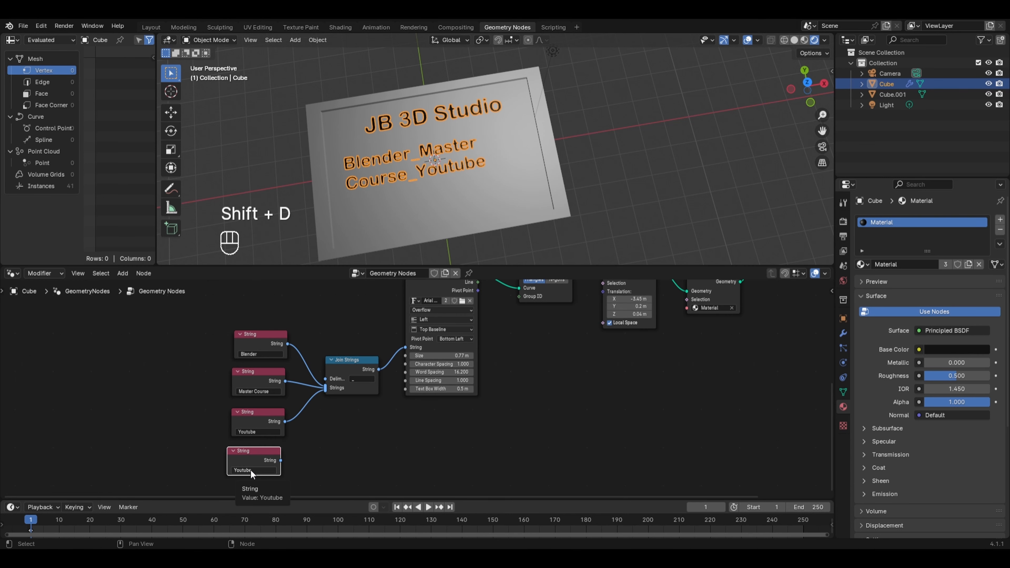
left_click(251, 471)
type("Animation")
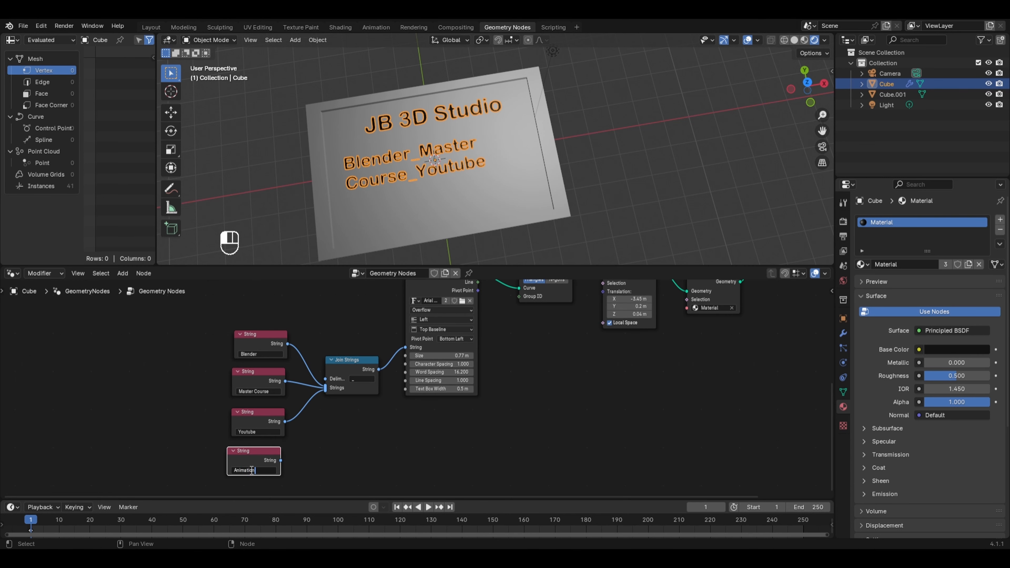
key("Return")
left_click_drag(326, 389, 281, 460)
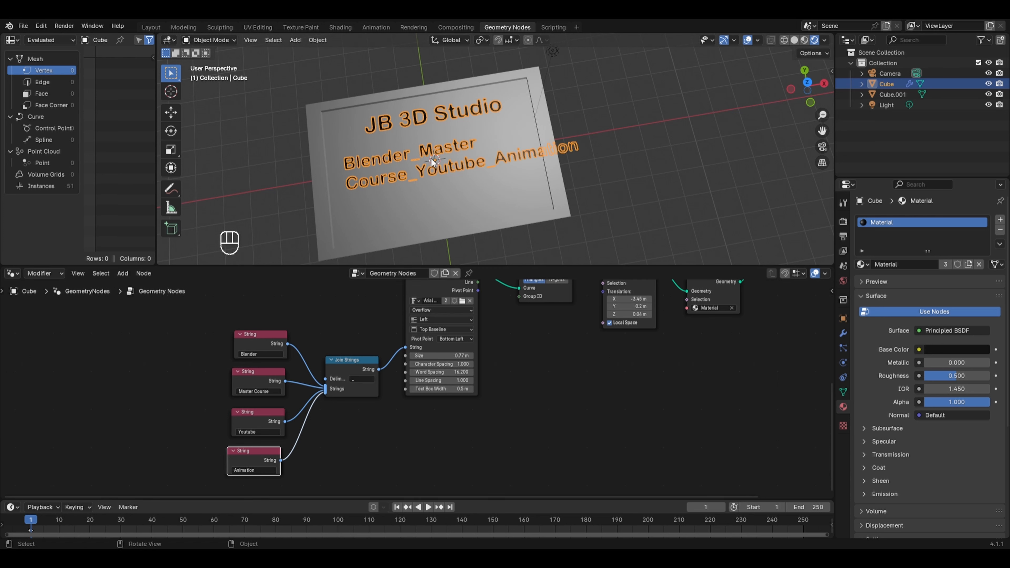
- Add a space after the underscore in the Join Strings delimiter
left_click(365, 380)
key("Return")
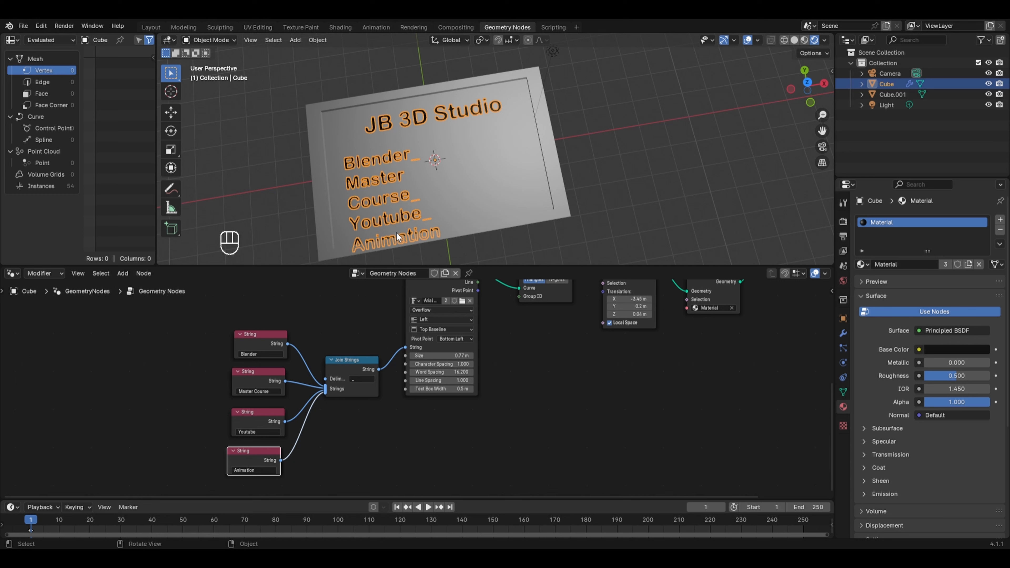
- Remove the space from the "Master Course" string so that it reads "MasterCourse", and try adjusting the Text Box Width
scroll(311, 379, "up", 2)
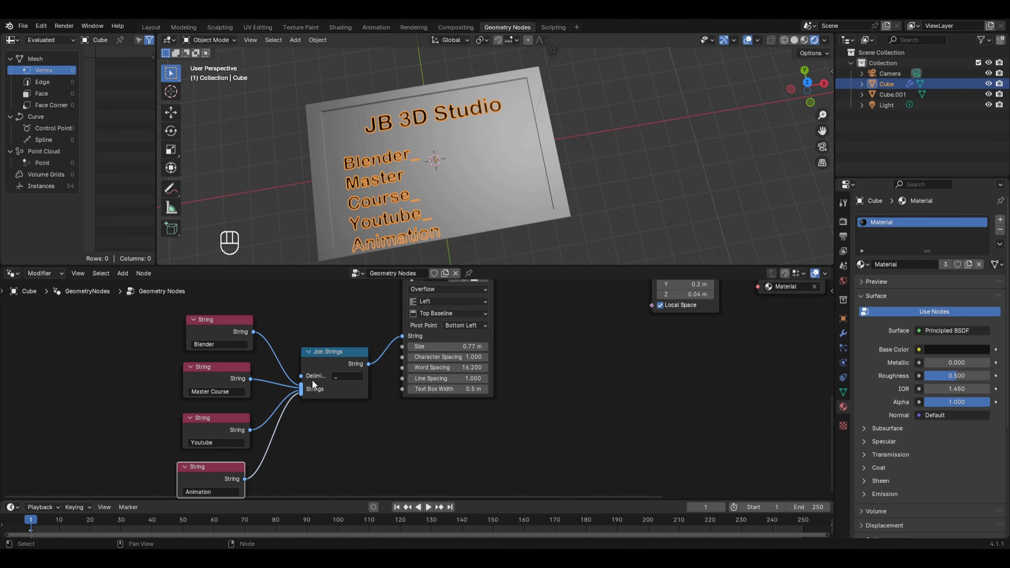
left_click(211, 391)
left_click(211, 391)
key("BackSpace")
key("Return")
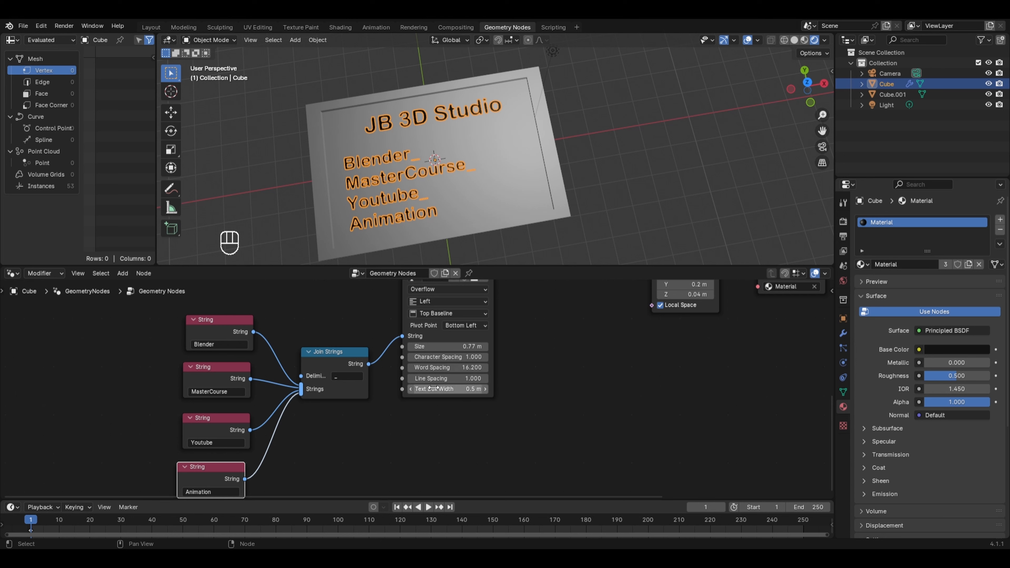
mouse_move(438, 388)
left_mouse_down()
mouse_move(501, 389)
mouse_move(445, 389)
left_mouse_up()
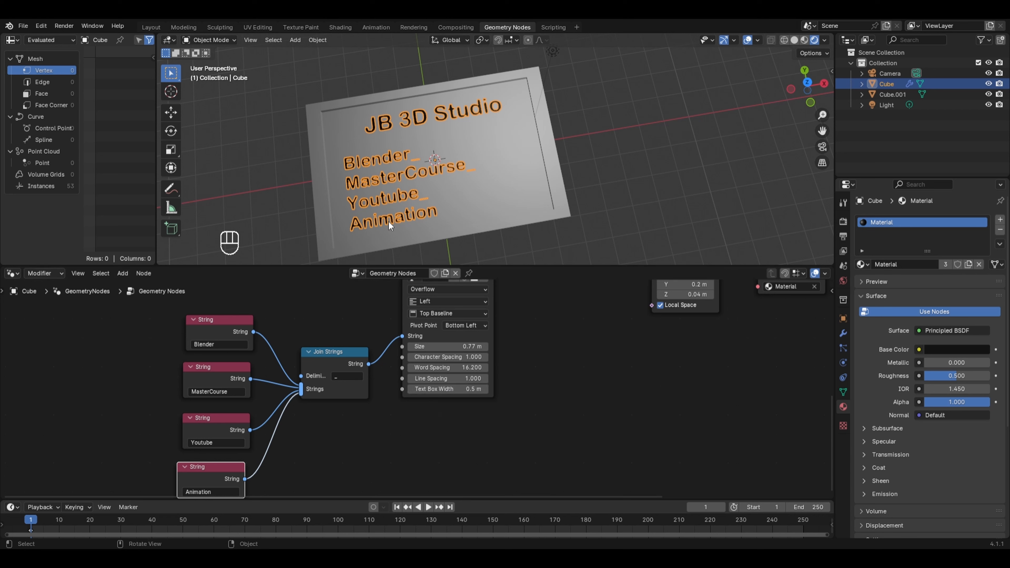
- Insert a Slice String node on the link between the "JB 3D Studio" String node and its String to Curves node
scroll(571, 354, "down", 3)
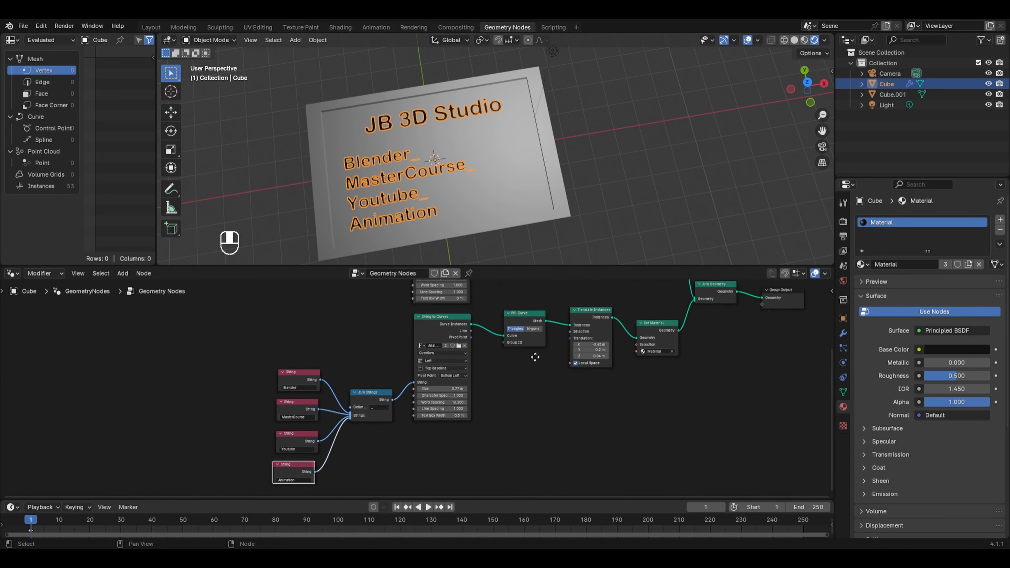
middle_click_drag(534, 349, 535, 469)
scroll(445, 372, "up", 2)
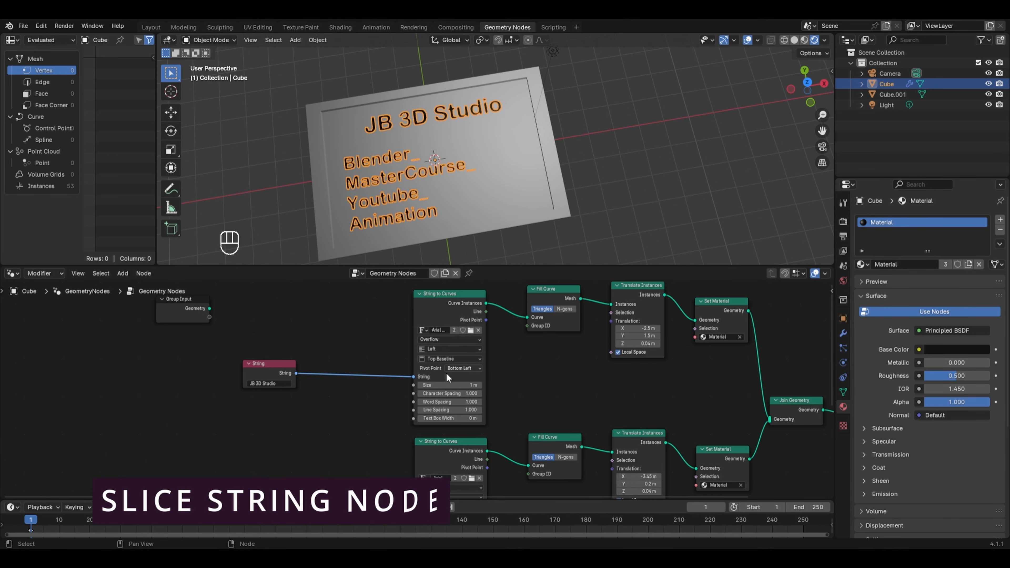
key("shift+a")
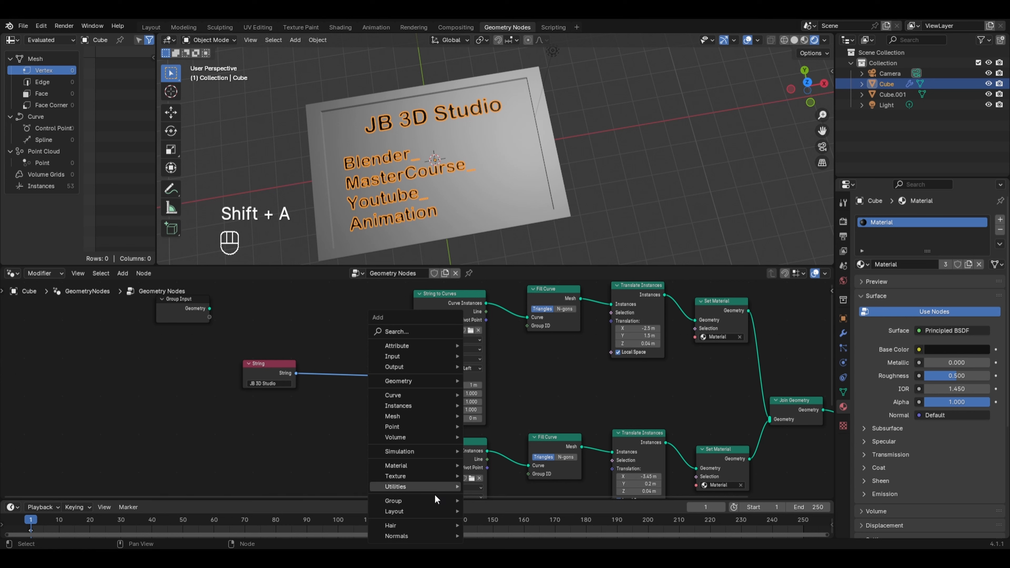
mouse_move(432, 488)
mouse_move(501, 374)
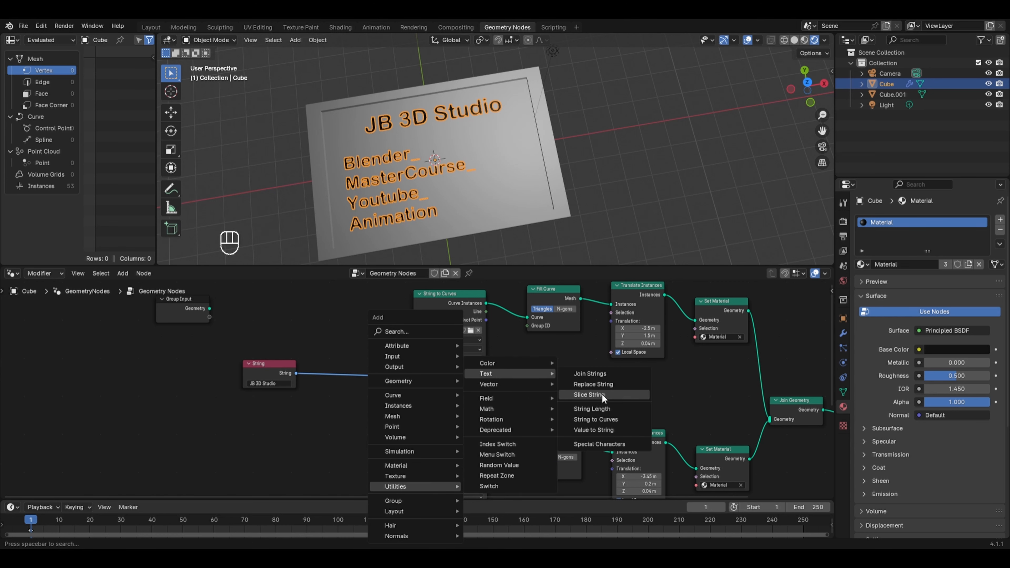
left_click(605, 394)
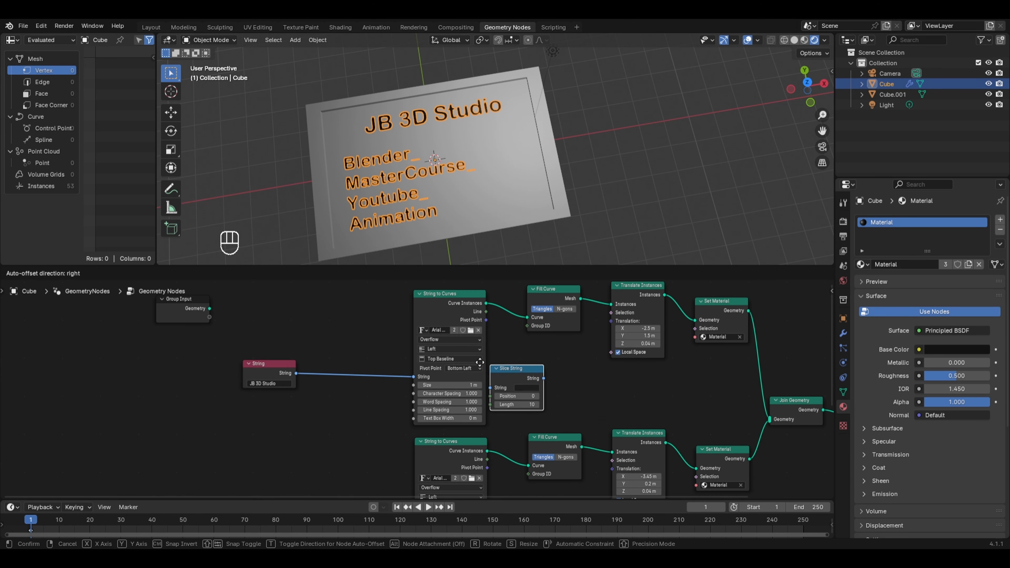
left_click(331, 363)
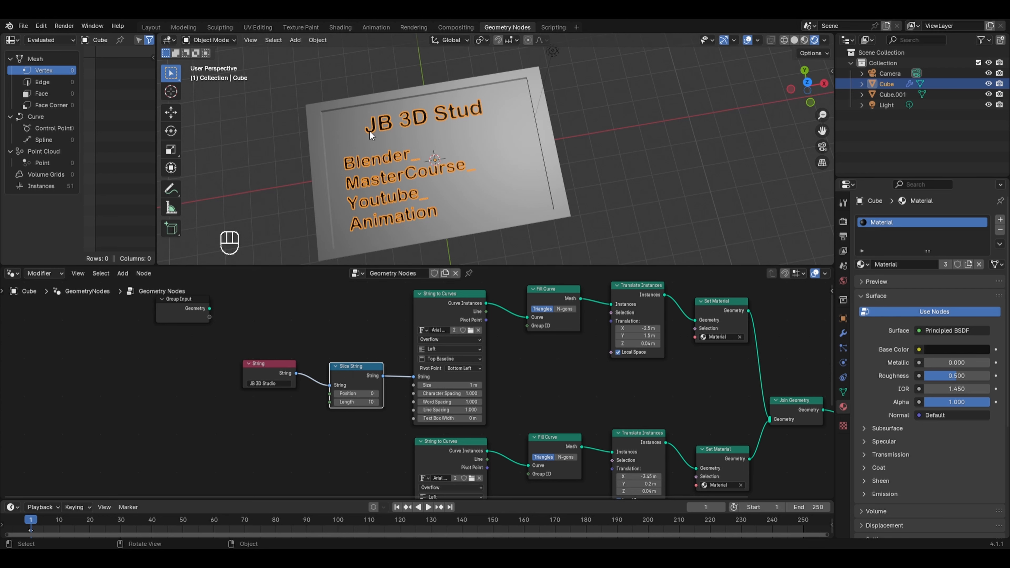
- View the board in the top orthographic view
scroll(396, 408, "up", 3)
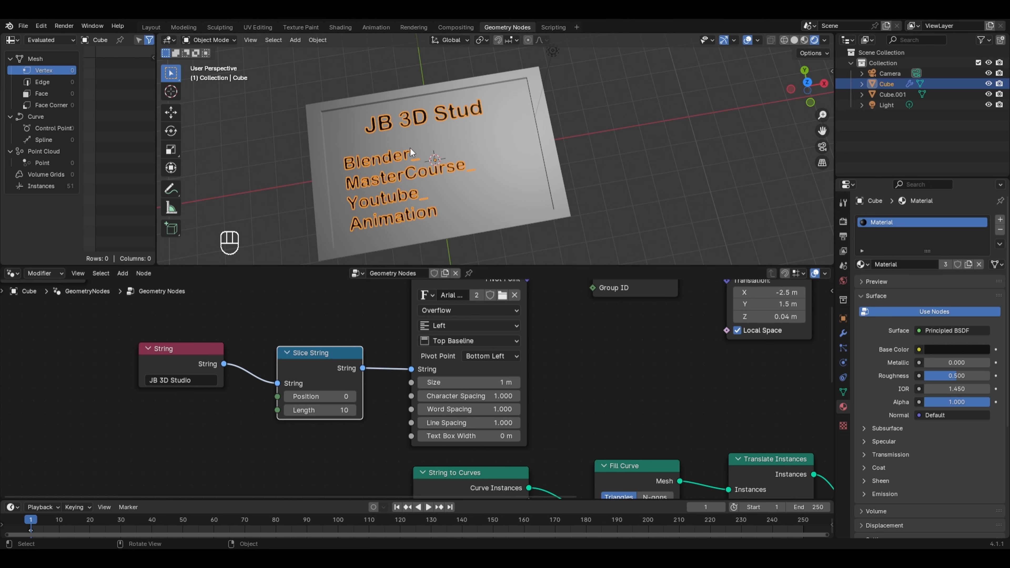
key("KP_7")
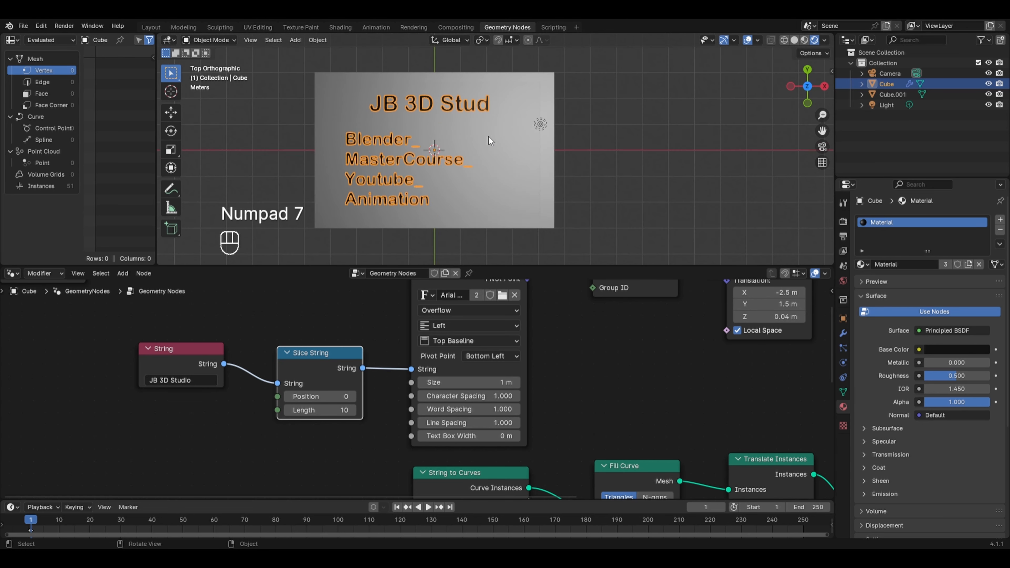
- Set the Length of the Slice String node to 12
scroll(487, 135, "up", 2)
middle_click_drag(444, 117, 484, 177, "shift")
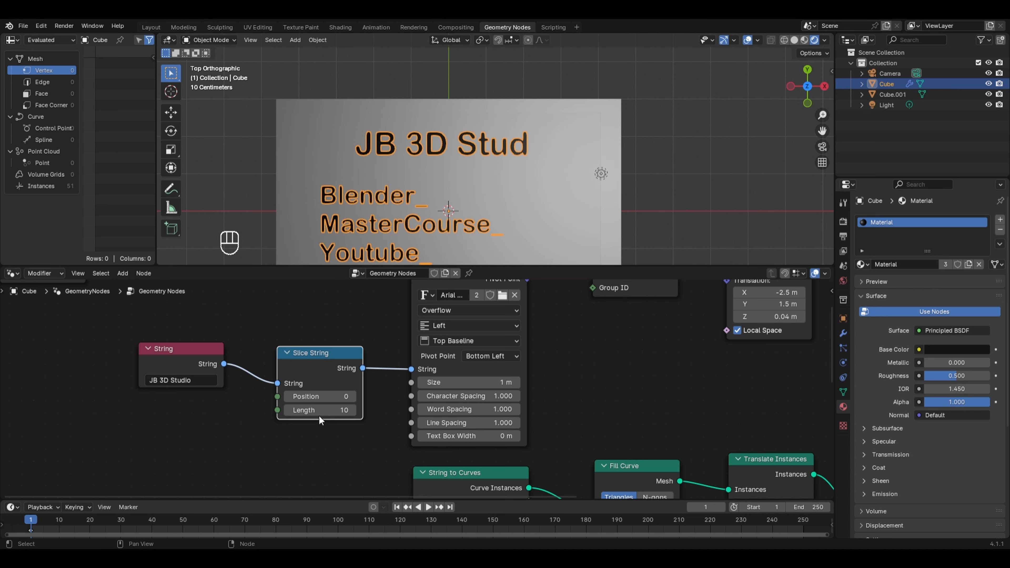
left_click(350, 409)
left_click(353, 409)
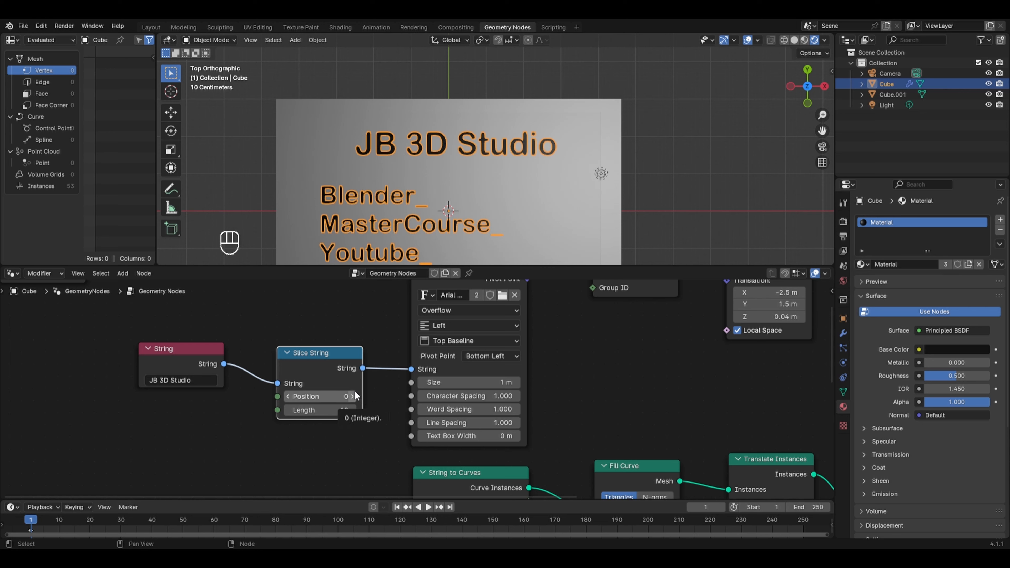
scroll(361, 156, "up", 1)
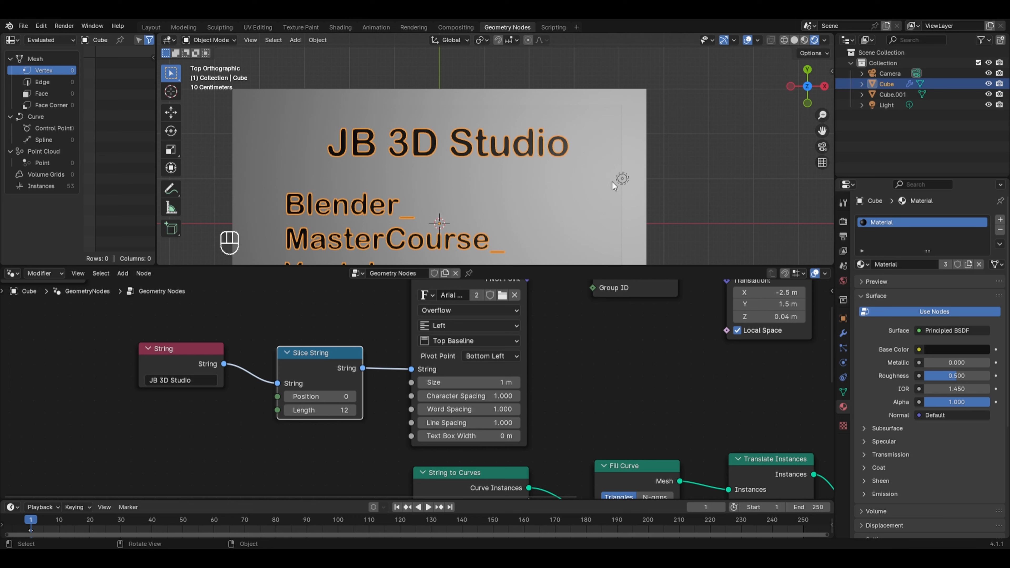
- Try Slice String Position values of 1, 6 and stepwise up to 10, and return the Position to 0
left_click(353, 395)
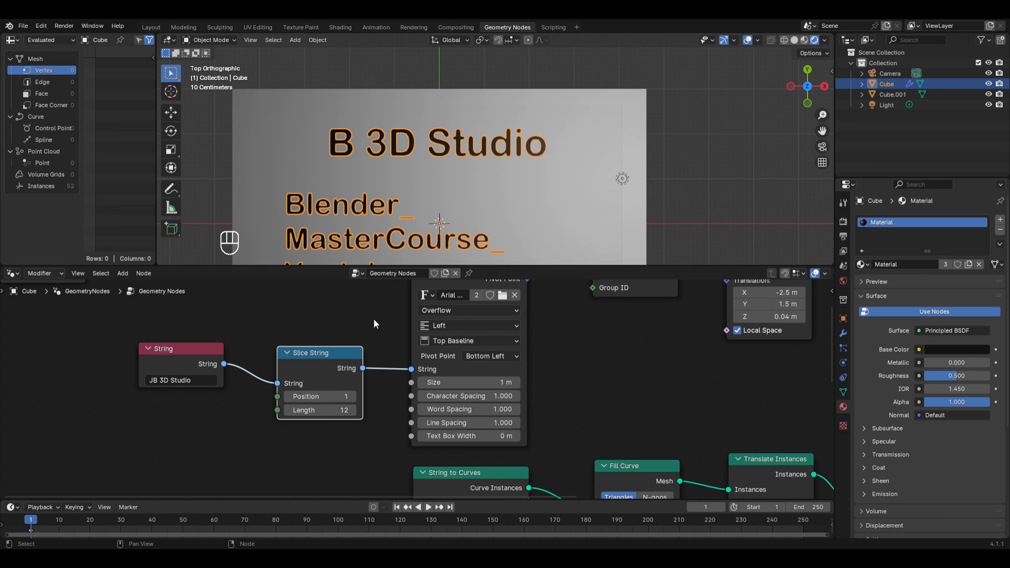
left_click(320, 397)
type("6")
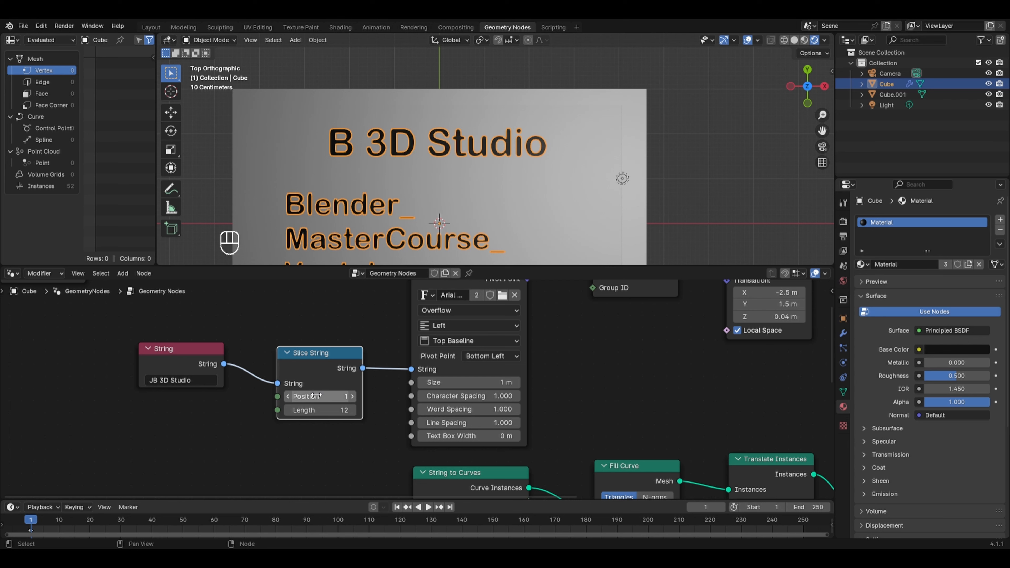
key("Return")
left_click(352, 396)
left_click(353, 396)
left_click(352, 396)
left_click(352, 396)
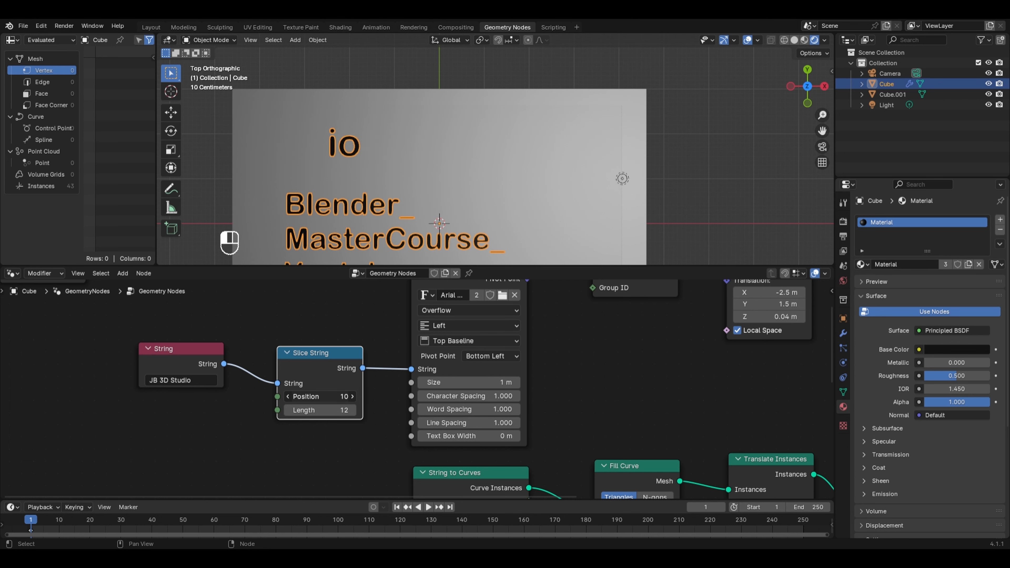
left_click_drag(353, 397, 306, 396)
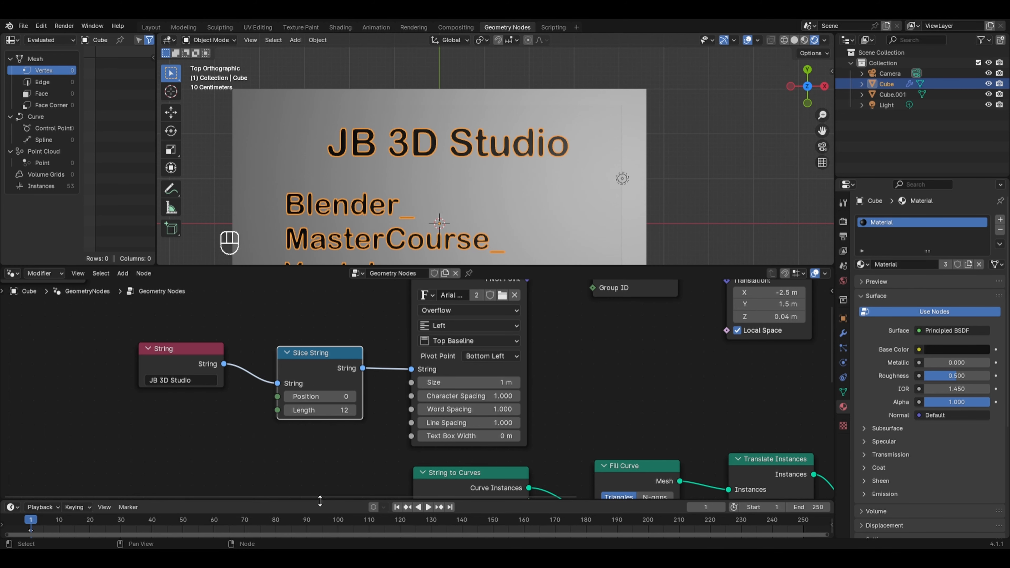
- Enlarge the timeline area, and try a Slice String Position of 12 before returning it to 0
left_click_drag(321, 500, 320, 476)
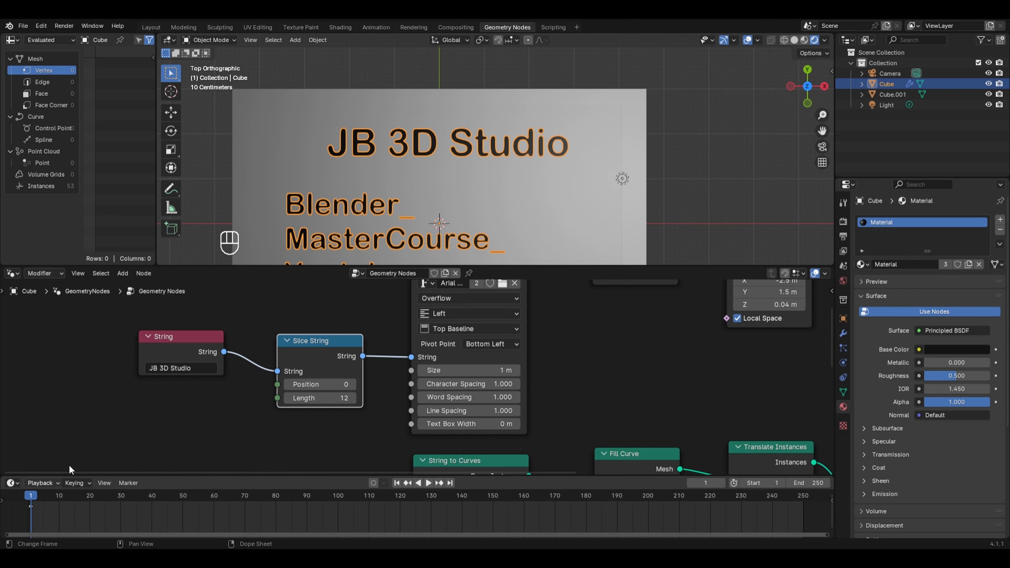
left_click(302, 383)
type("12")
key("Return")
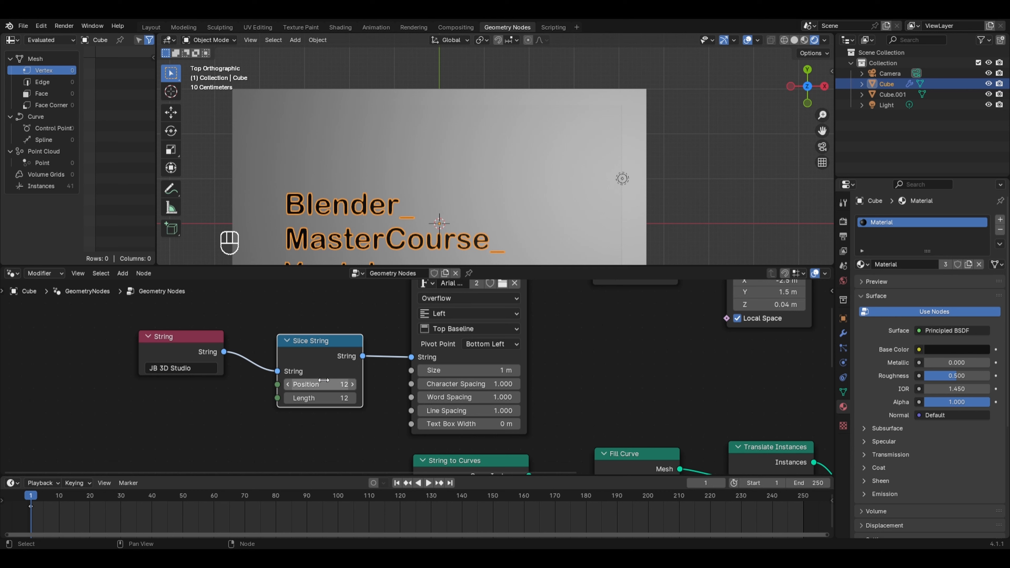
left_click_drag(323, 380, 278, 380)
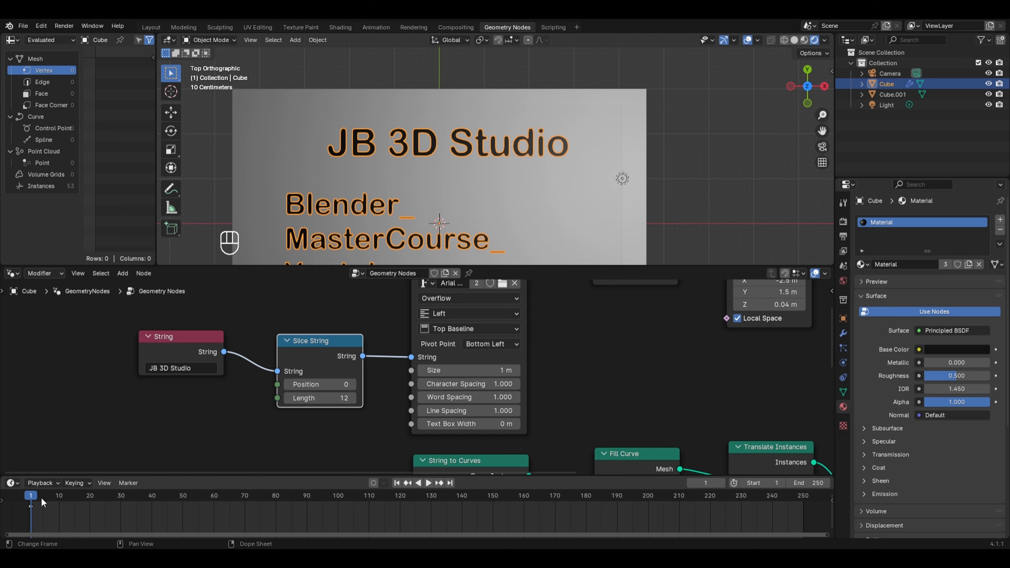
- Set the Slice String Position to 12 and keyframe it at frame 1
left_click(333, 382)
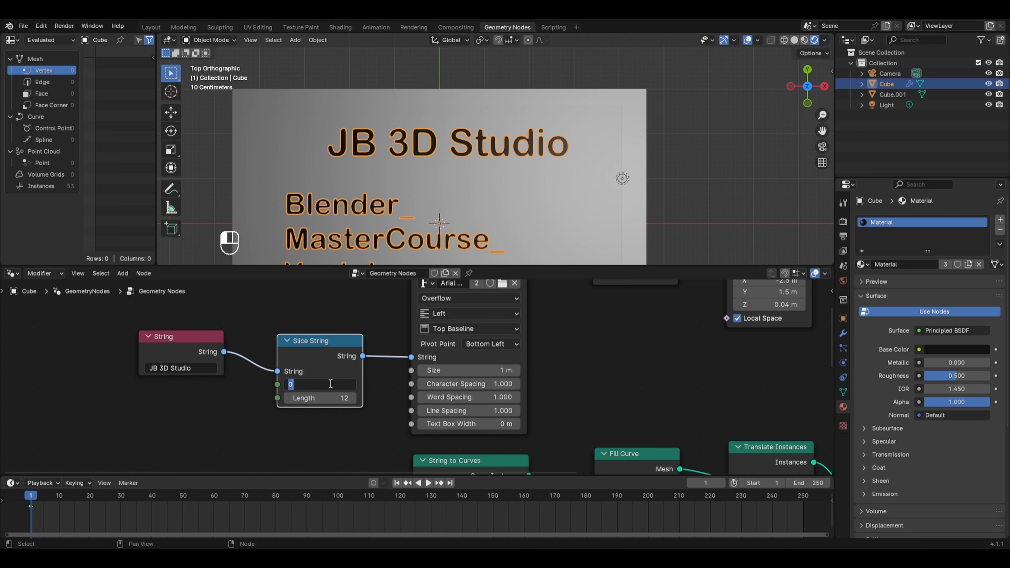
type("12")
key("Return")
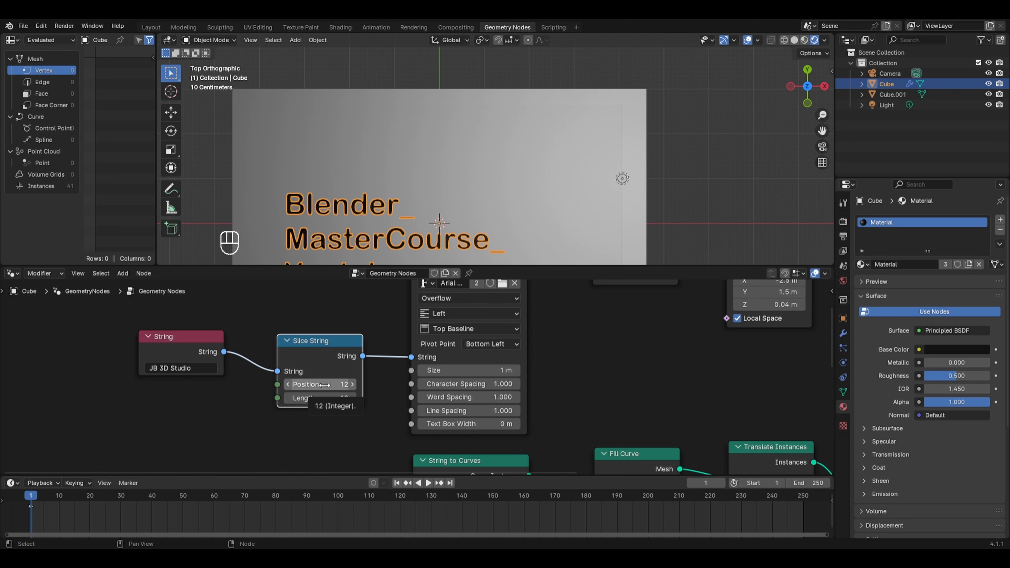
key("i")
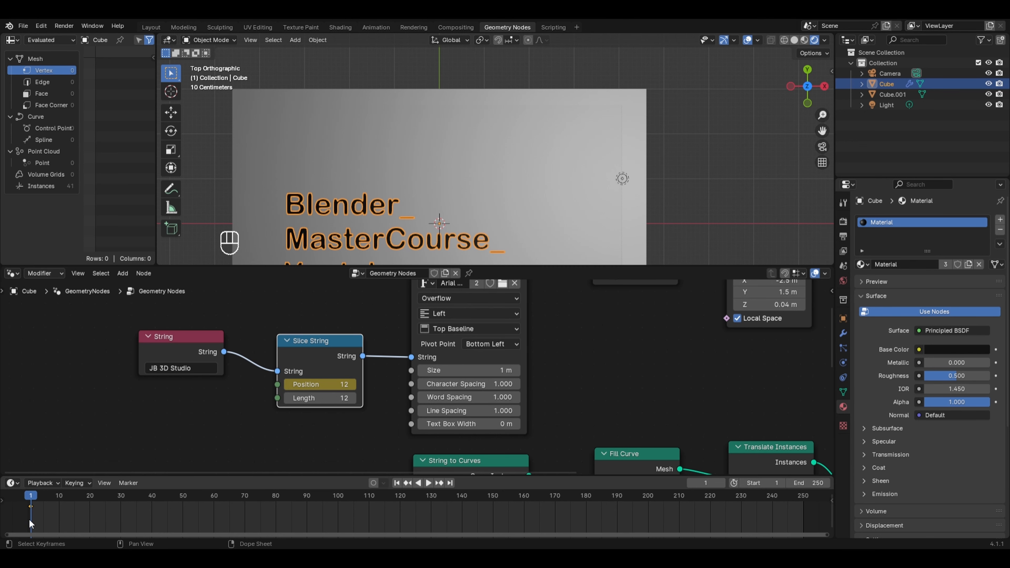
- Set the Slice String Position to 0 and keyframe it at frame 40
left_click_drag(35, 496, 152, 497)
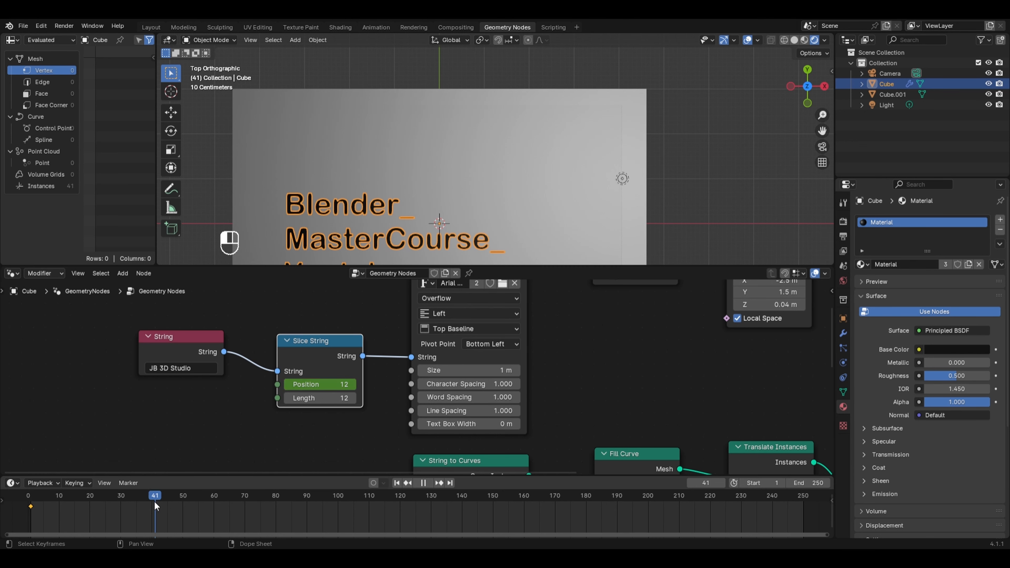
left_click(318, 384)
type("0")
key("Return")
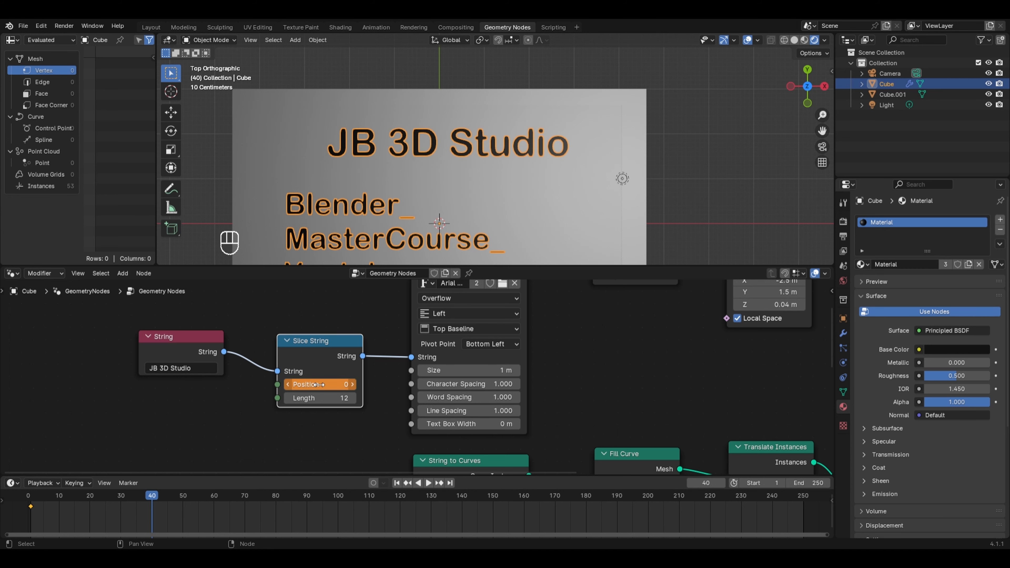
key("i")
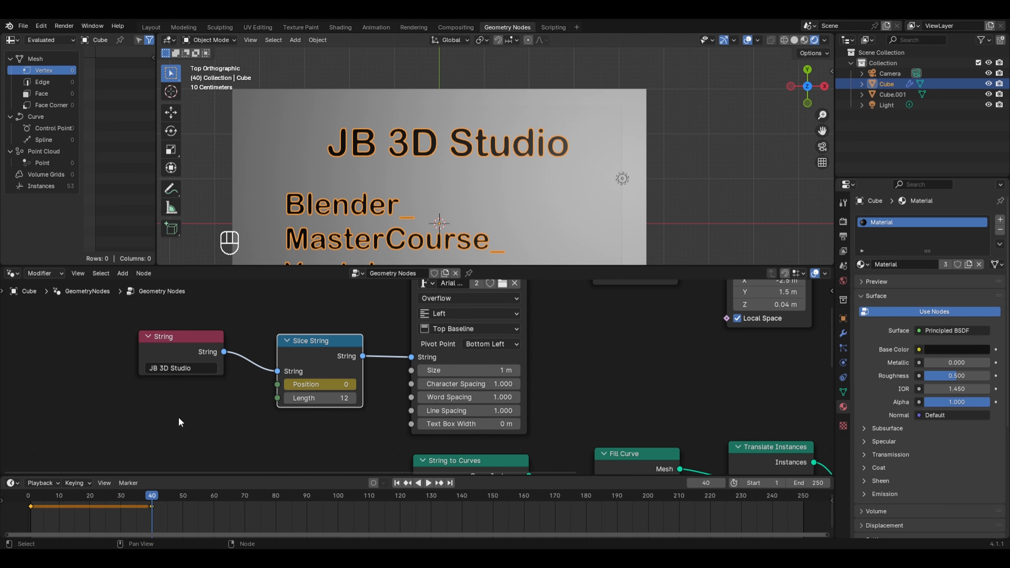
- Play the title text animation from frame 1 to check how the letters are revealed
left_click(33, 501)
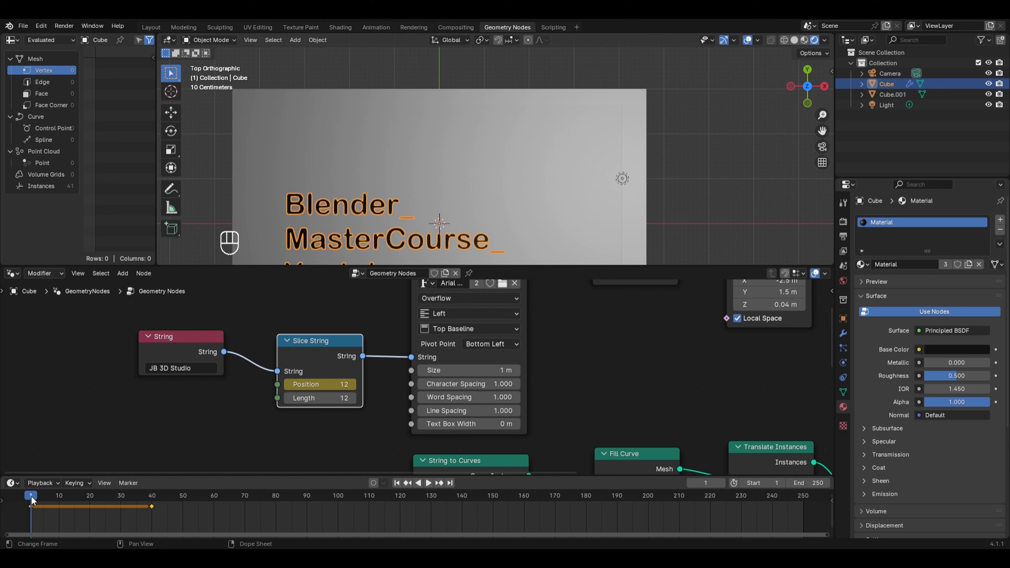
key("space")
key("space")
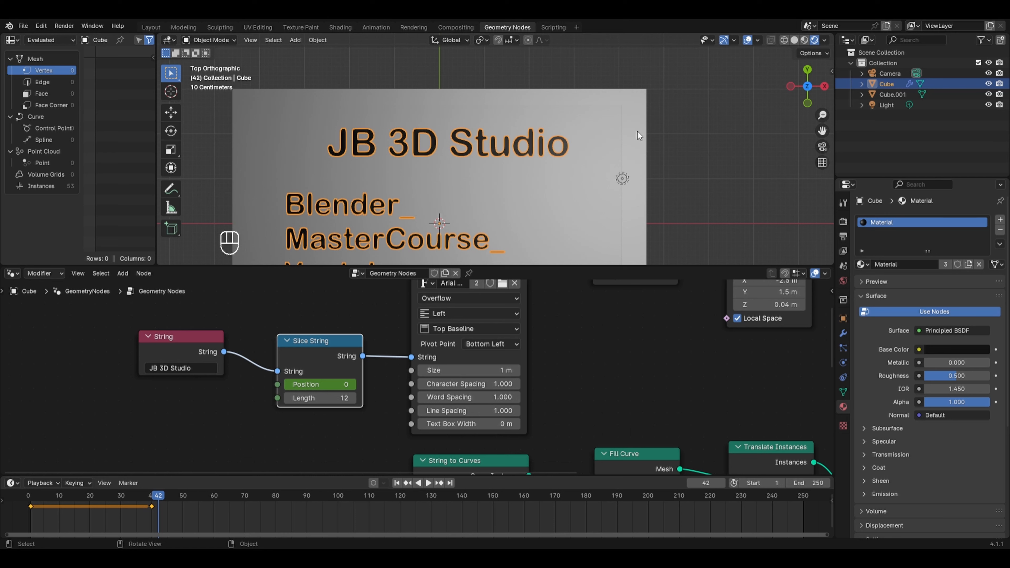
- Duplicate the Position keyframe at frame 40 to frame 50 and preview the hold on the title
left_click(153, 507)
key("shift+d")
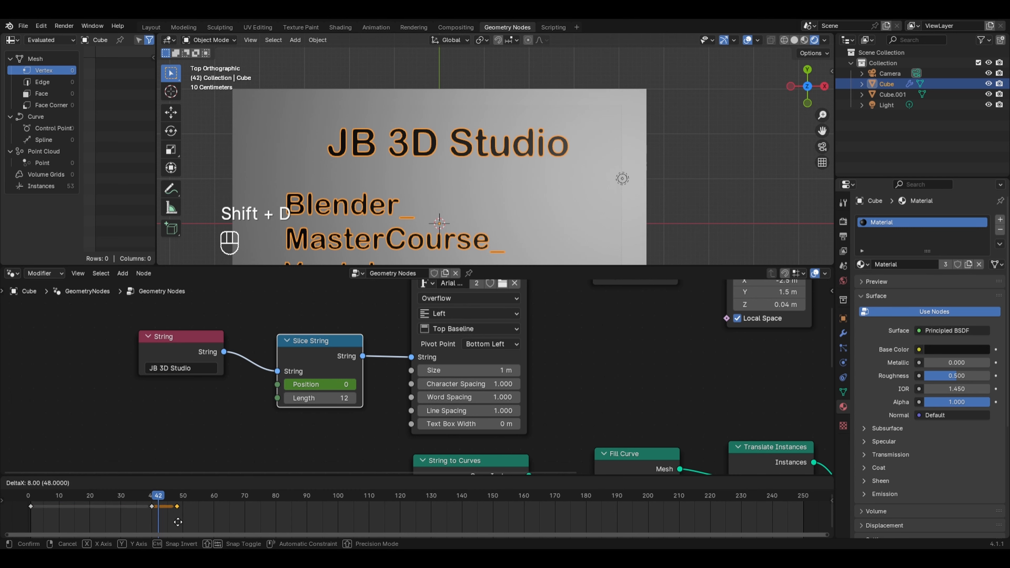
left_click(182, 524)
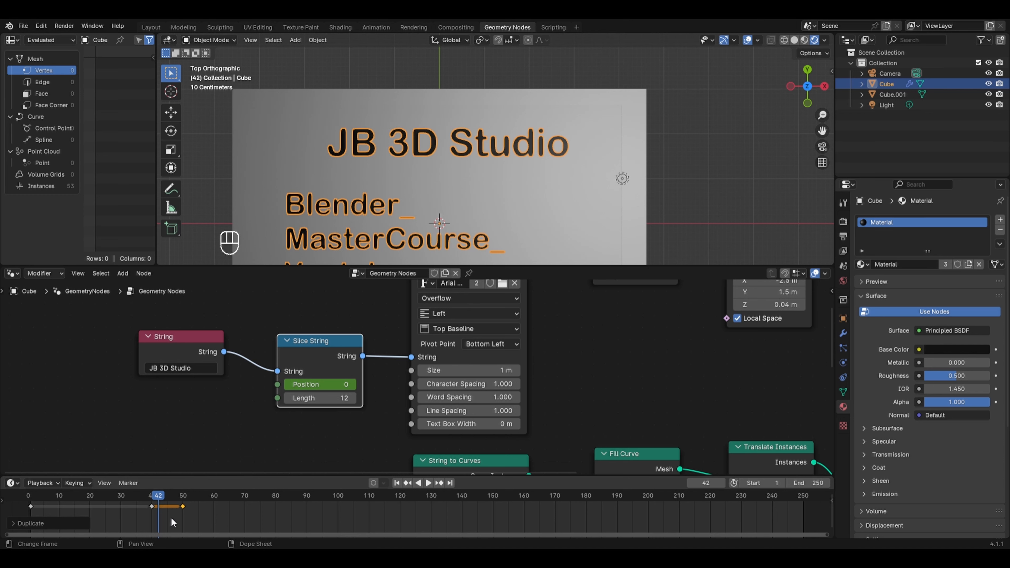
key("space")
key("space")
left_click(184, 500)
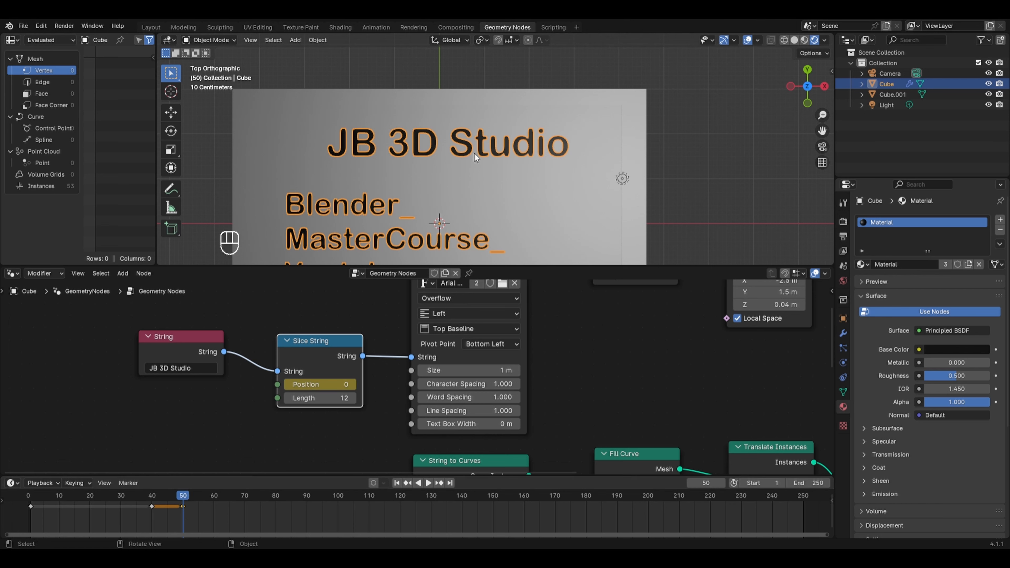
- Set the Slice String Position to 12 and keyframe it at frame 90
left_click(307, 497)
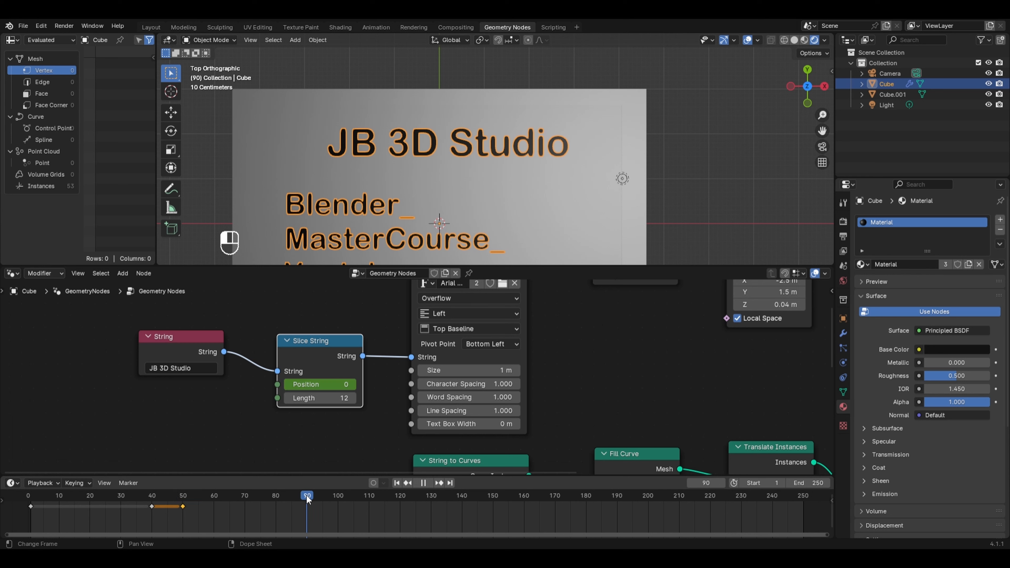
left_click(324, 384)
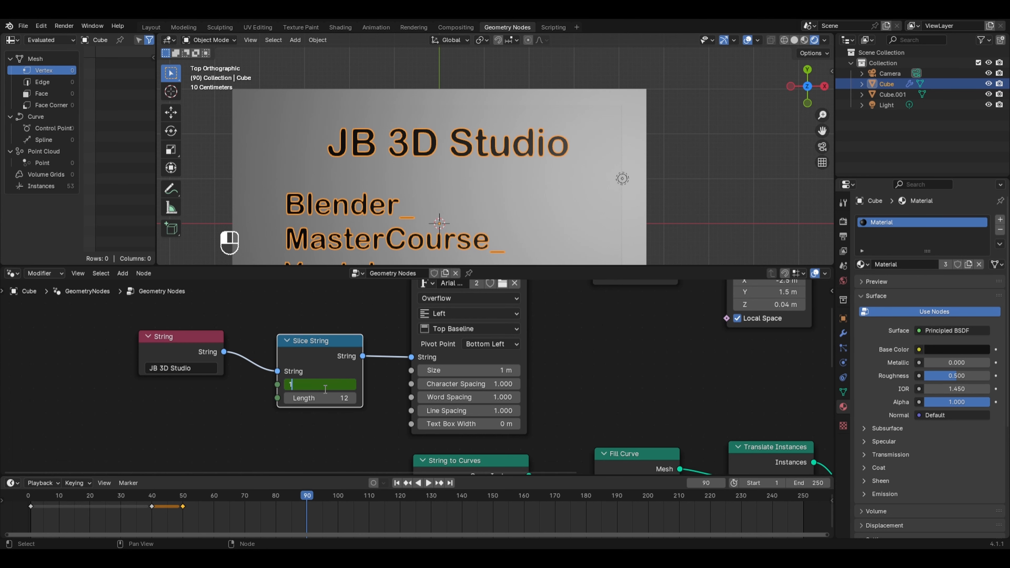
type("12")
key("Return")
key("i")
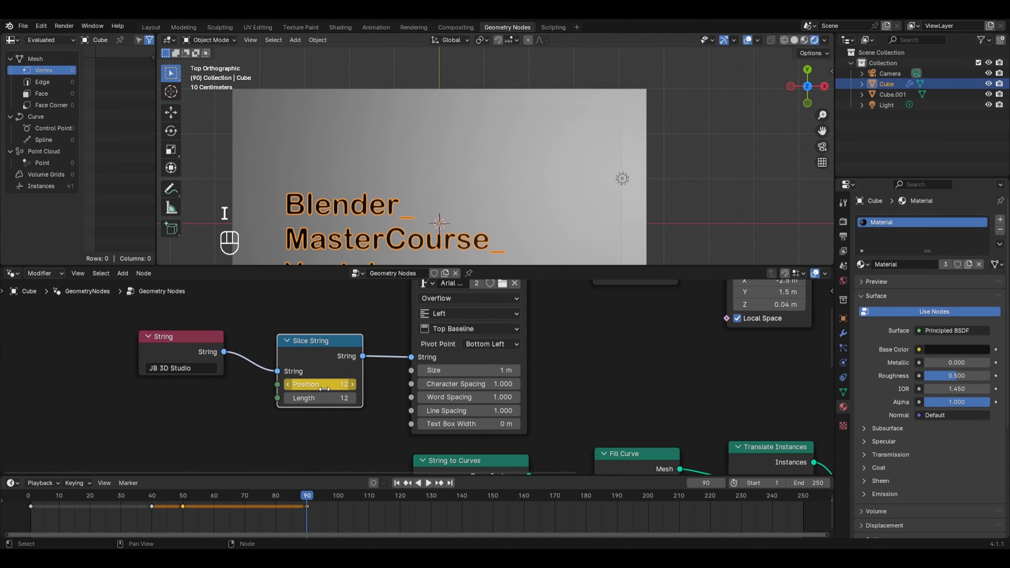
- Set the animation's end frame to 90 and play back the complete title animation
left_click(814, 483)
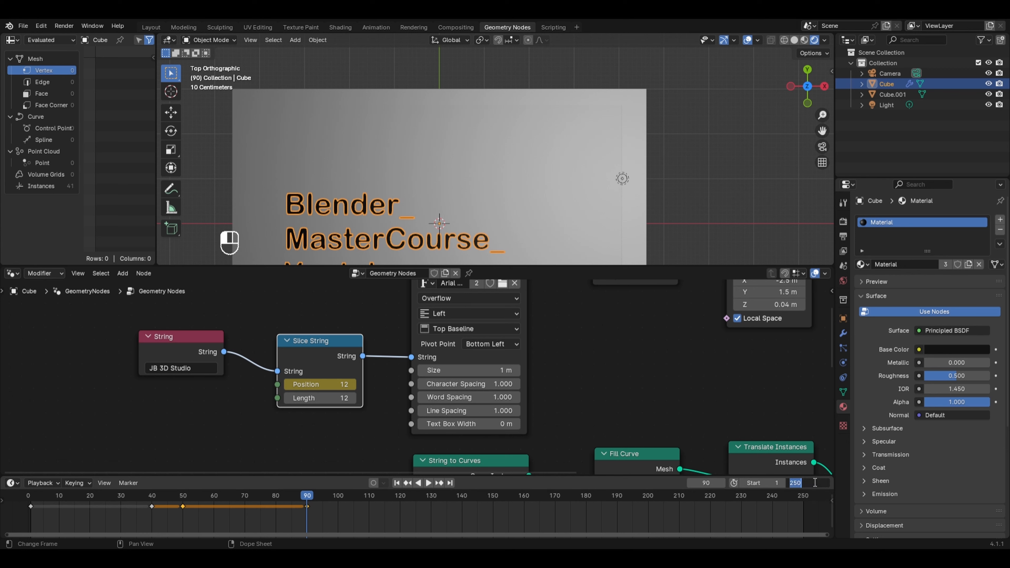
type("90")
key("Return")
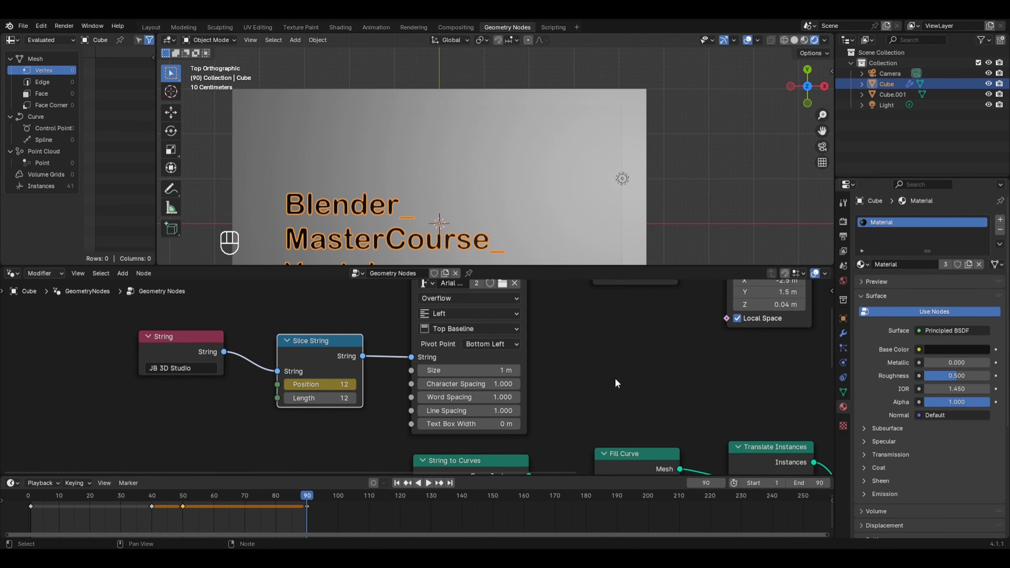
key("space")
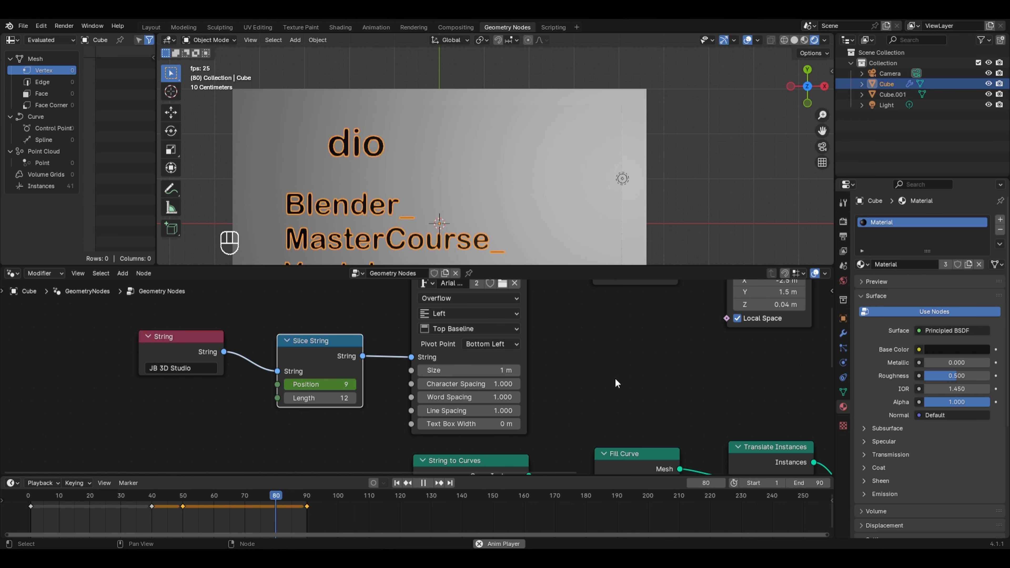
key("space")
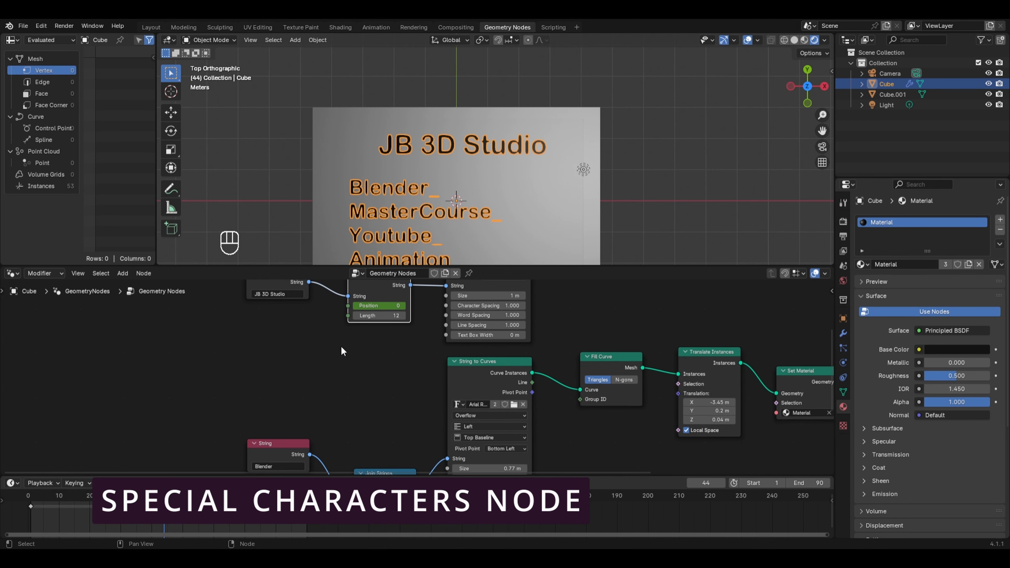
- Add a Special Characters node in the empty area above the String nodes that feed Join Strings
key("shift+a")
mouse_move(326, 346)
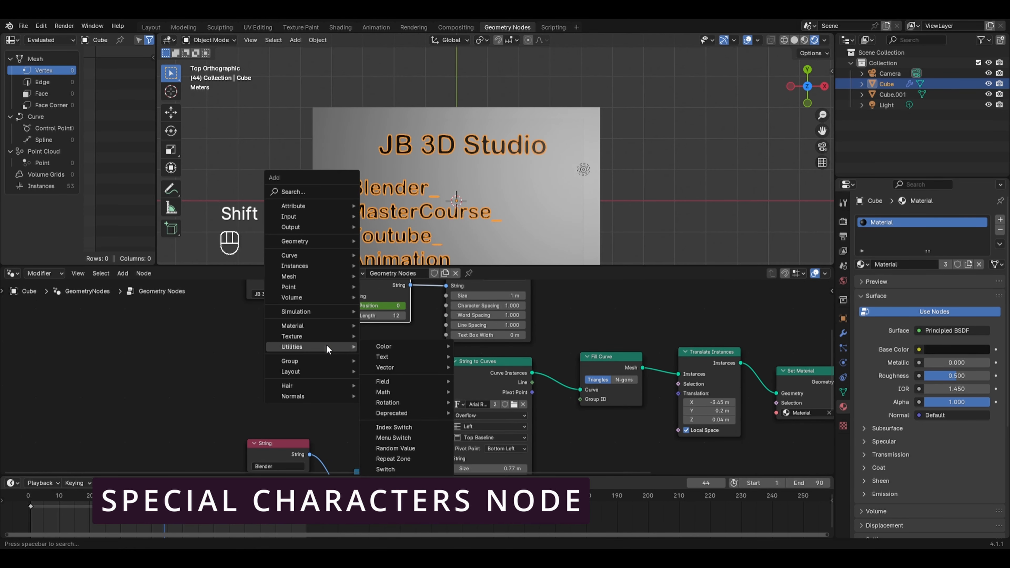
mouse_move(382, 356)
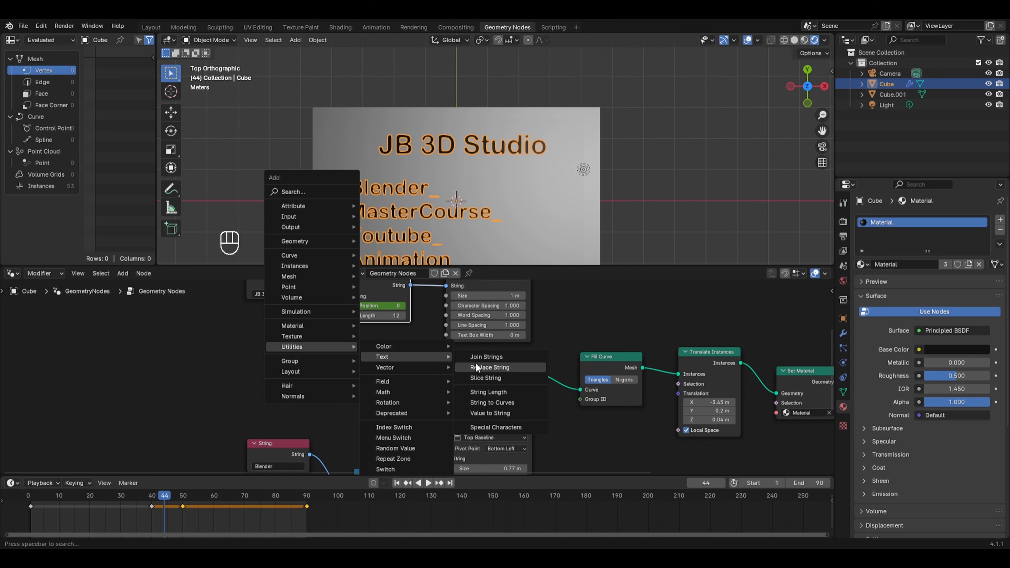
left_click(490, 422)
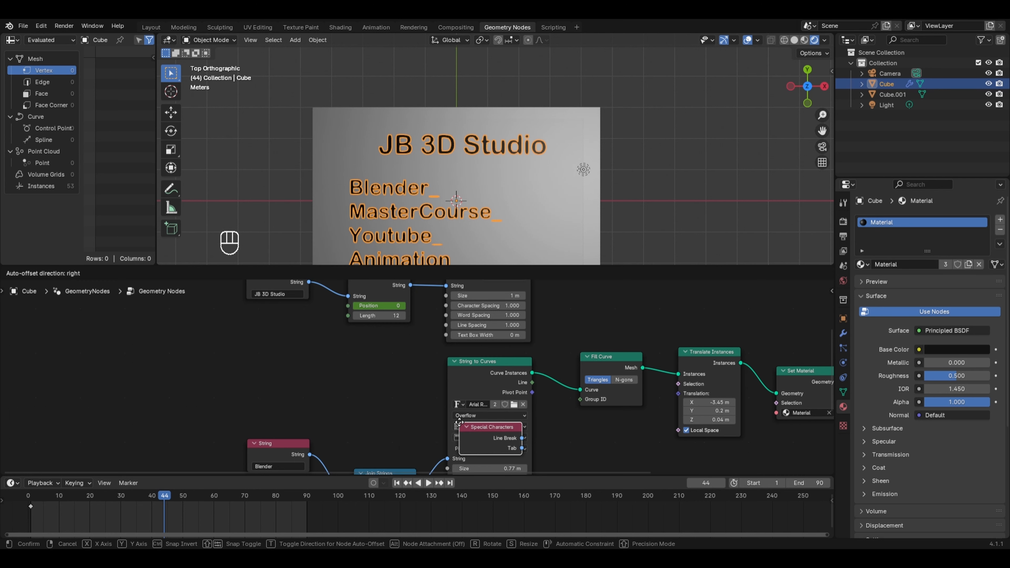
left_click(338, 416)
- Connect the Line Break output of the Special Characters node to the Delimiter input of Join Strings
middle_click_drag(377, 394, 410, 276)
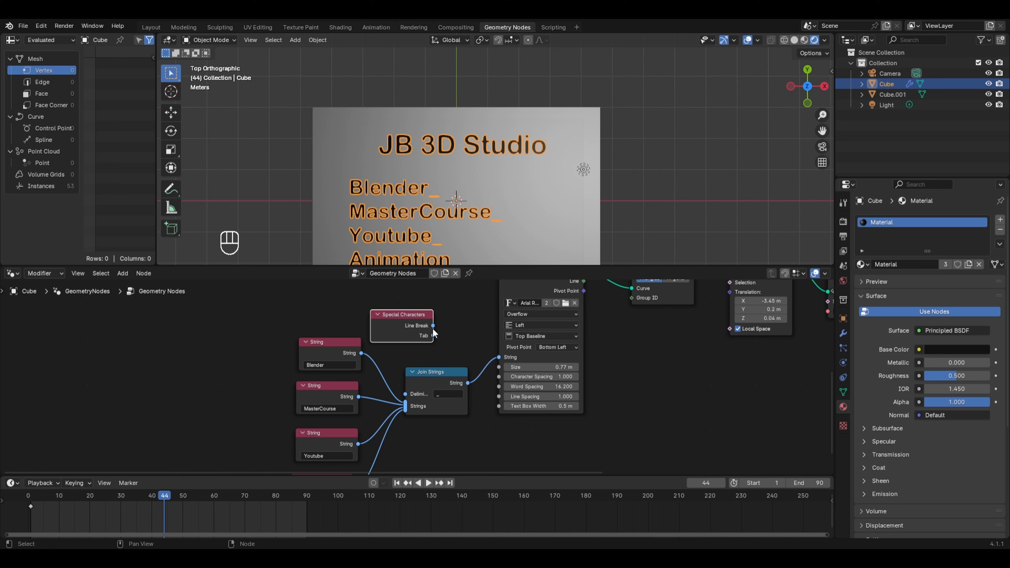
left_click(436, 321)
left_click_drag(433, 326, 400, 392)
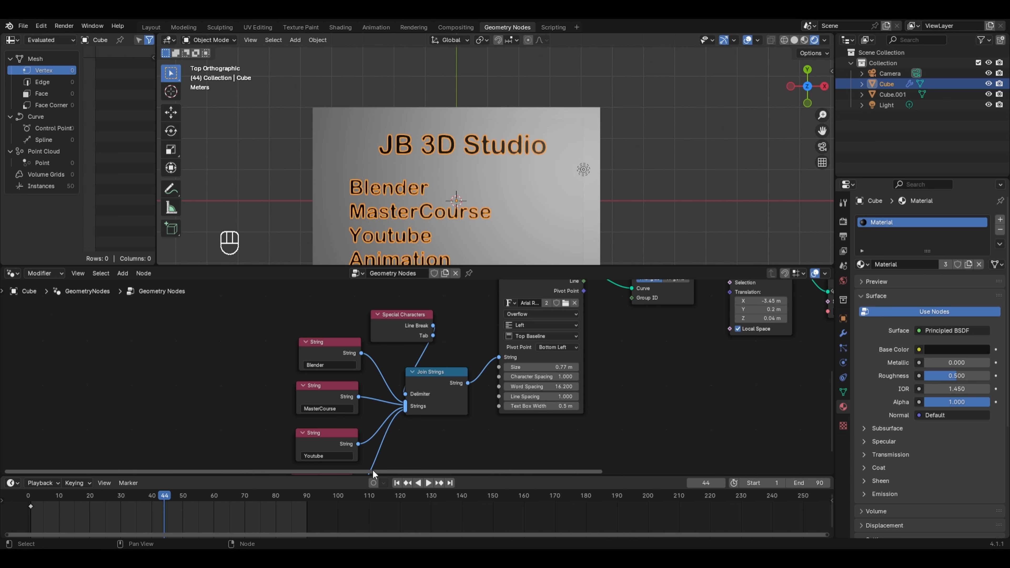
- Cut the link between Special Characters and Join Strings, and set the Join Strings Delimiter to "!"
right_click_drag(410, 353, 455, 359, "ctrl")
left_click(455, 394)
type("!")
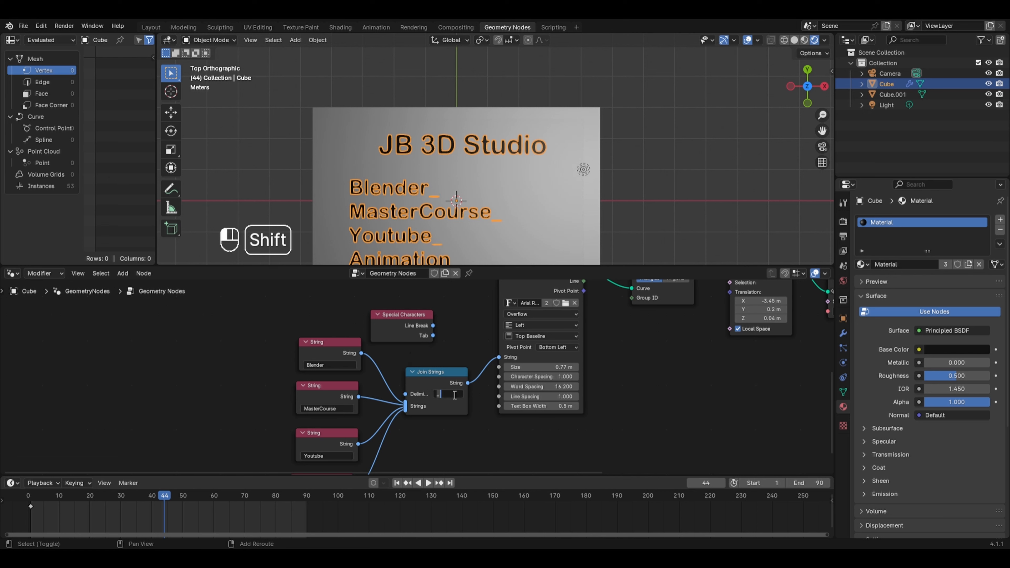
key("Return")
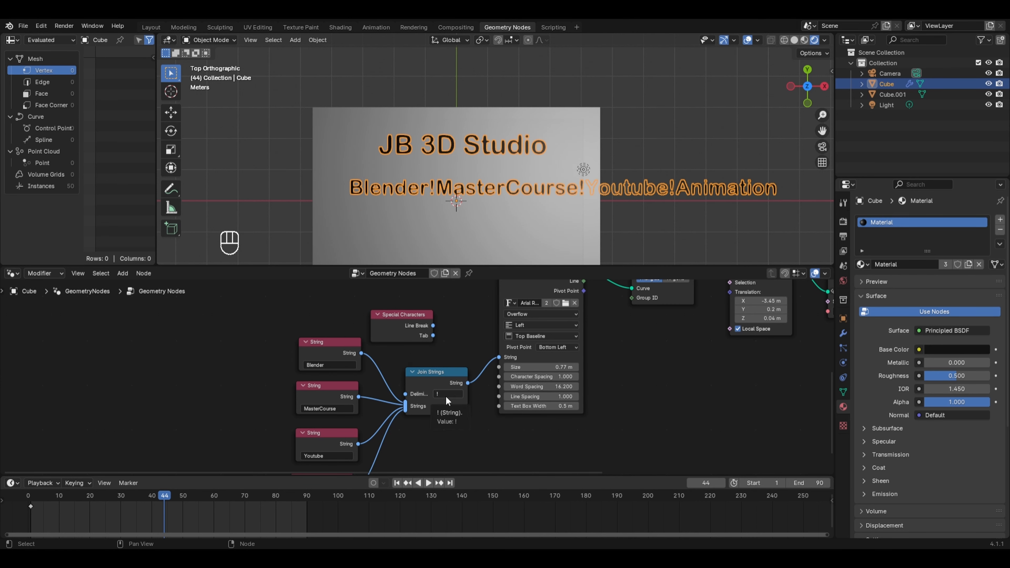
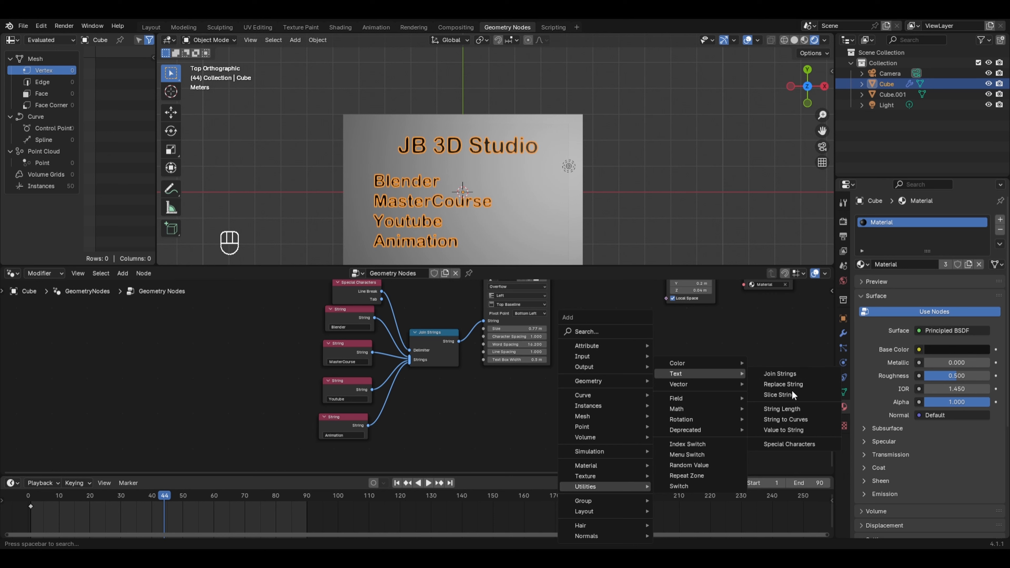
- Add a Value to String node in the empty area below the Join Strings node
left_click(786, 429)
left_click(437, 391)
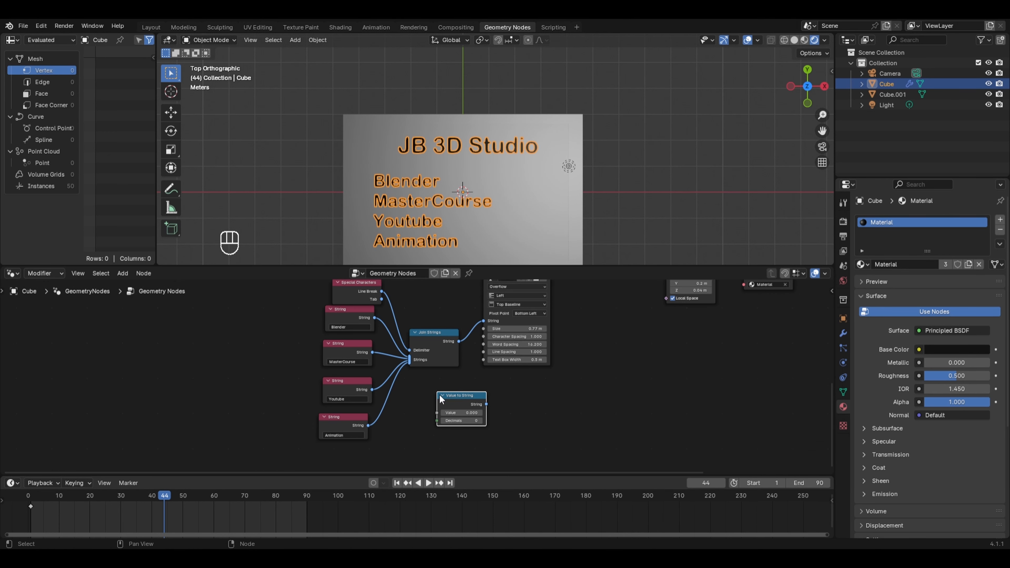
scroll(437, 392, "up", 2)
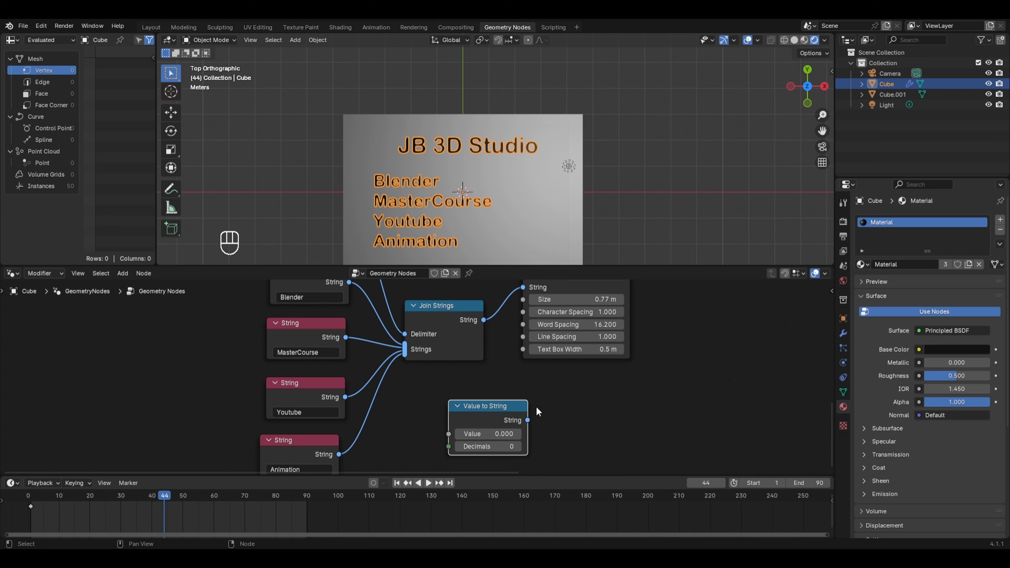
- Duplicate the lower String to Curves, Fill Curve, Translate Instances and Set Material chain and place the copy below it
middle_click_drag(535, 406, 466, 421, "ctrl")
left_click_drag(464, 421, 705, 332)
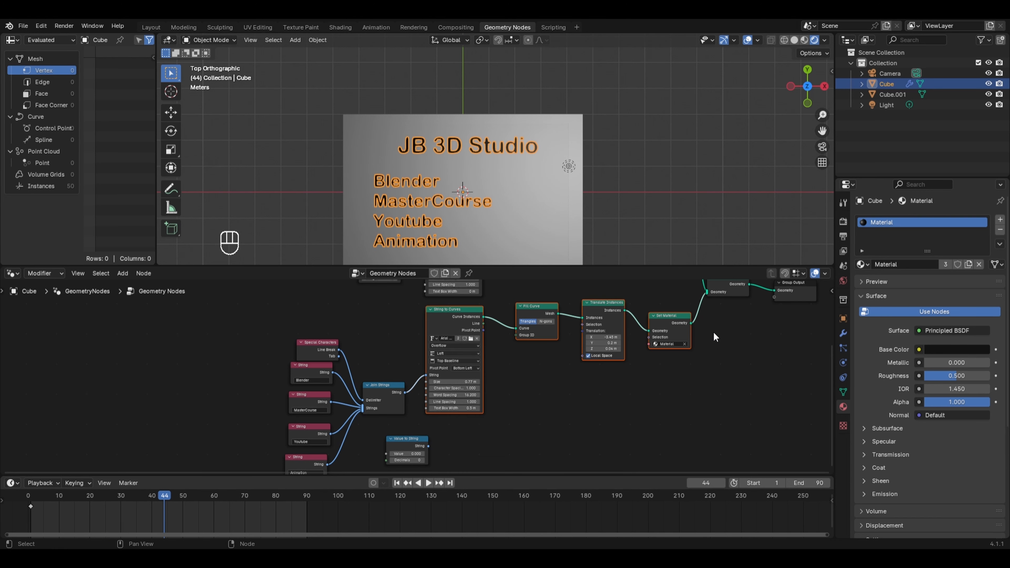
key("shift+d")
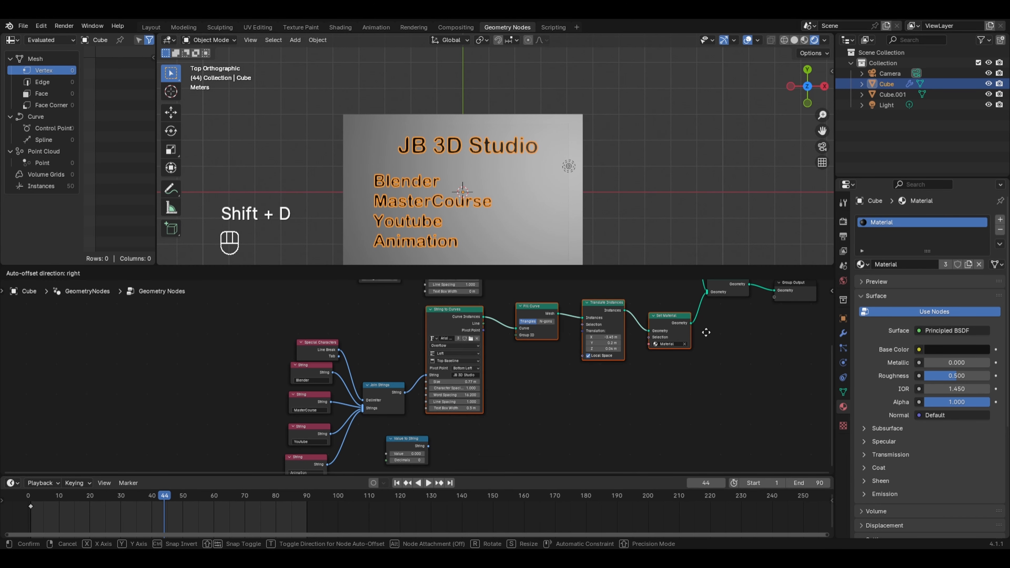
scroll(494, 401, "up", 1)
left_click(494, 401)
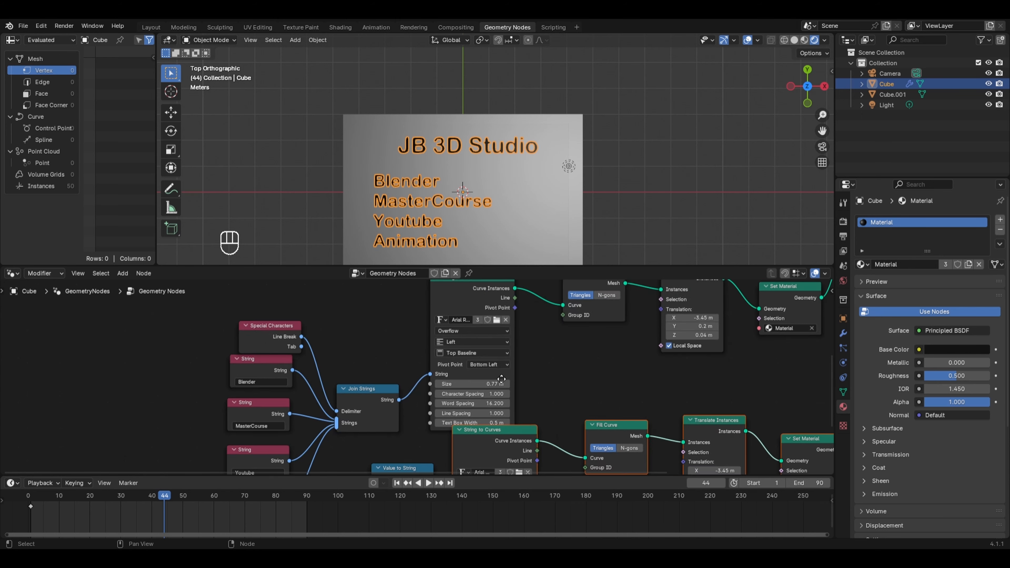
scroll(458, 457, "up", 1)
- Link Value to String to the copied String to Curves node's String input, and the copied Set Material node to Join Geometry
middle_click_drag(453, 462, 467, 396)
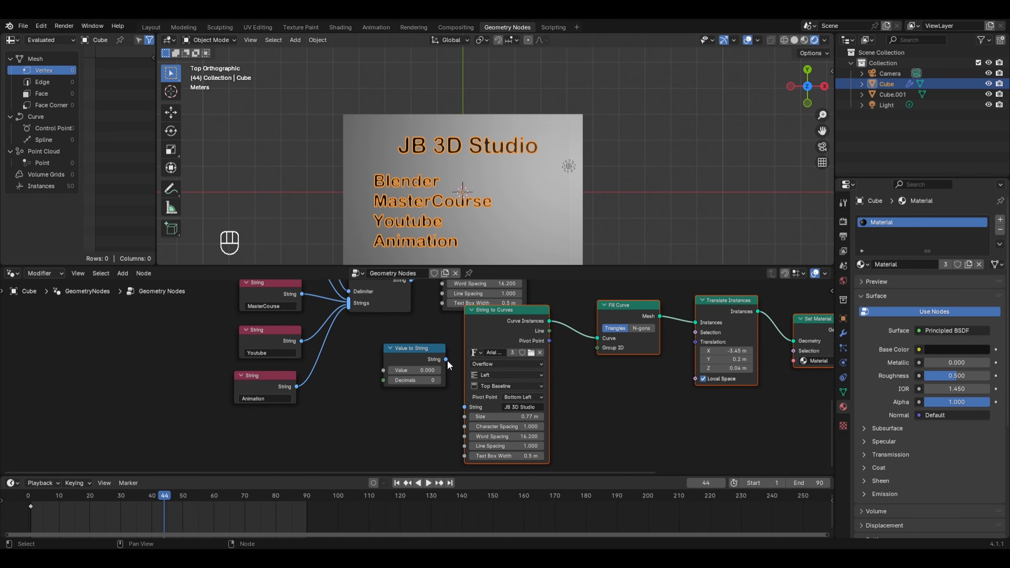
left_click_drag(446, 359, 464, 406)
scroll(475, 404, "down", 2)
middle_click_drag(732, 399, 416, 403)
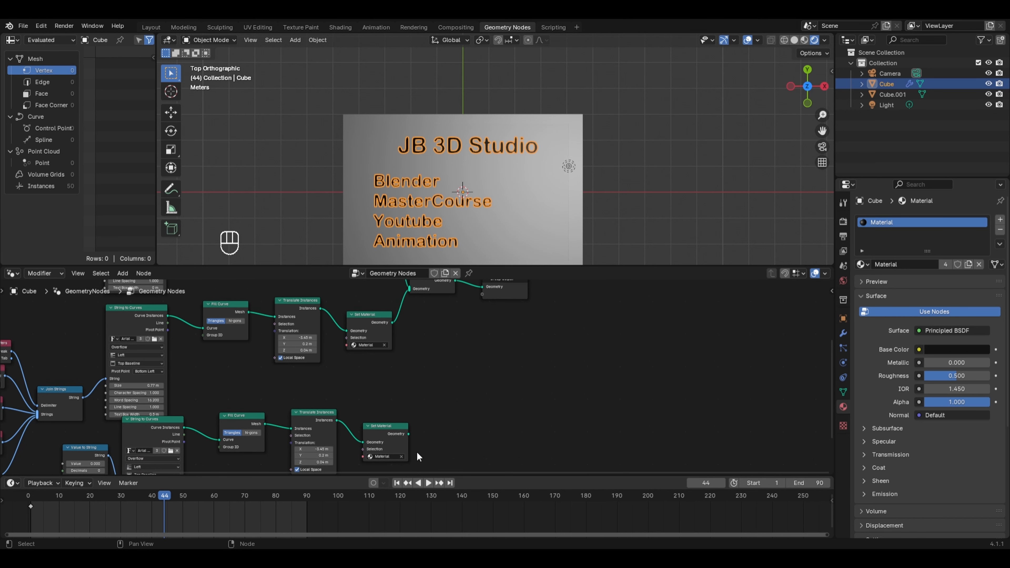
left_click_drag(410, 433, 406, 312)
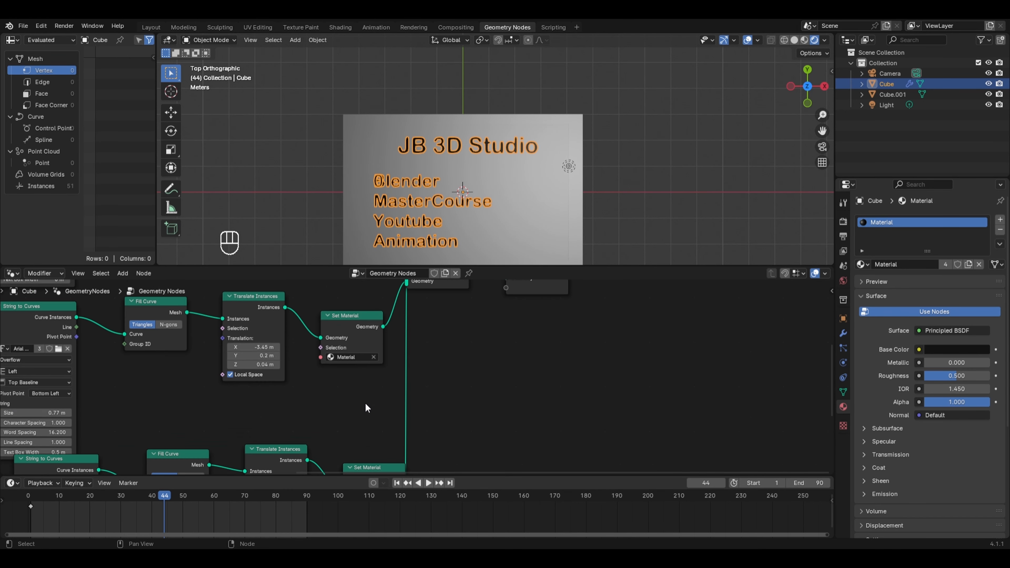
- Set the X translation of the copied Translate Instances node to 2.55 m
middle_click_drag(333, 422, 428, 327)
scroll(428, 327, "up", 2)
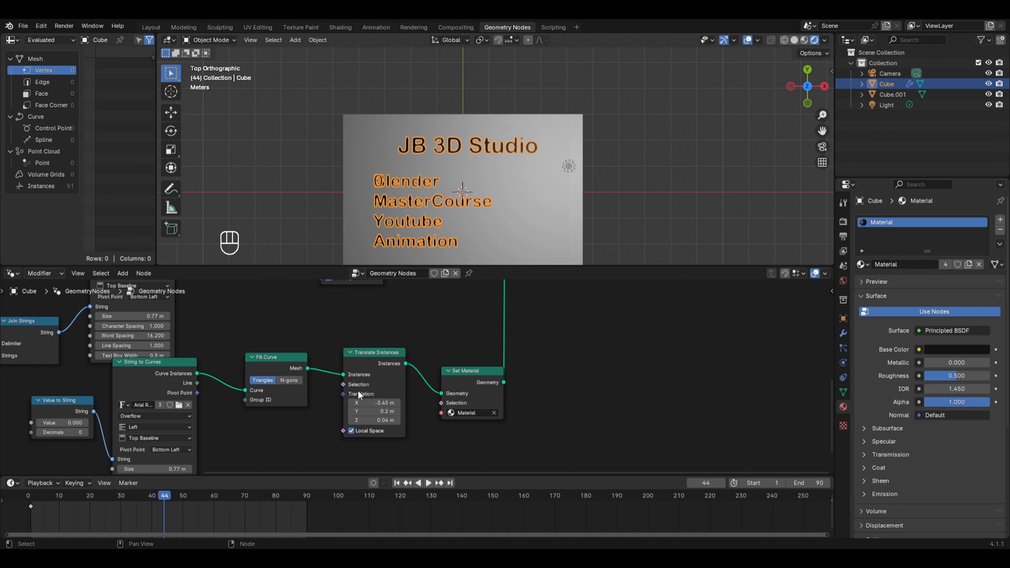
left_click_drag(367, 402, 493, 403)
- Set the Value to String node's Value to 12 and its Decimals to 2
scroll(64, 399, "up", 2)
middle_click_drag(64, 399, 219, 375)
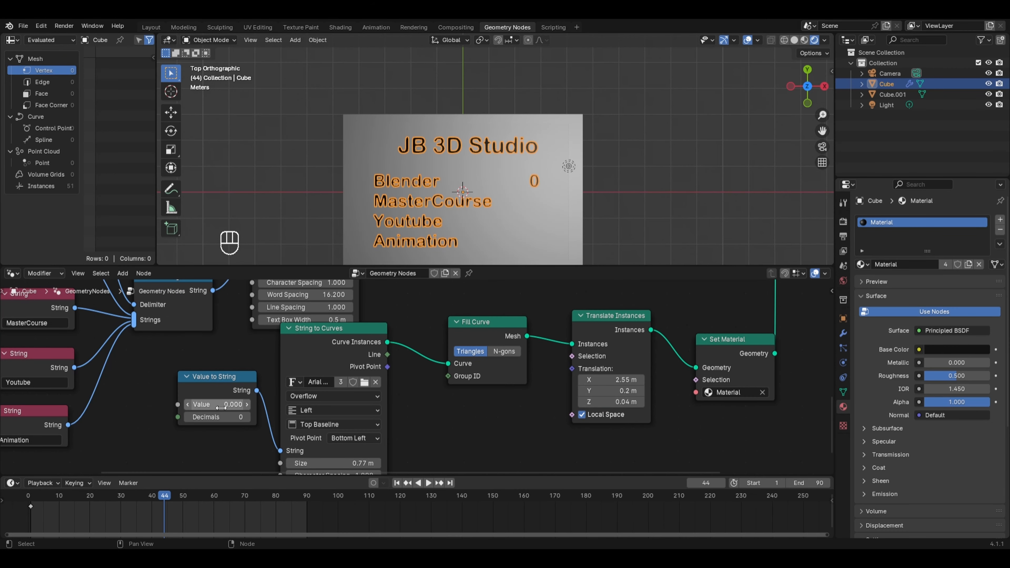
left_click_drag(216, 407, 216, 407)
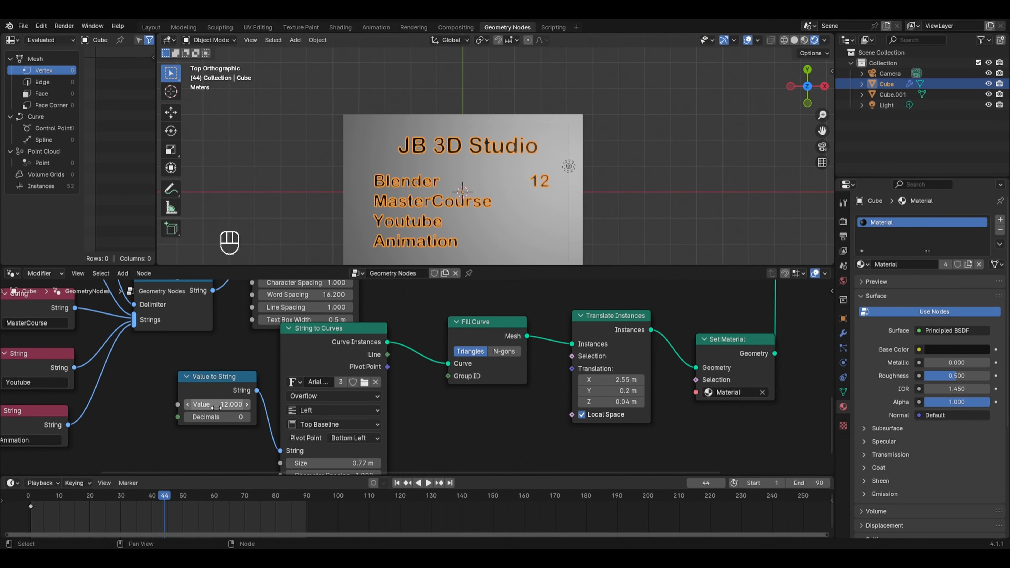
left_click(245, 416)
left_click(245, 417)
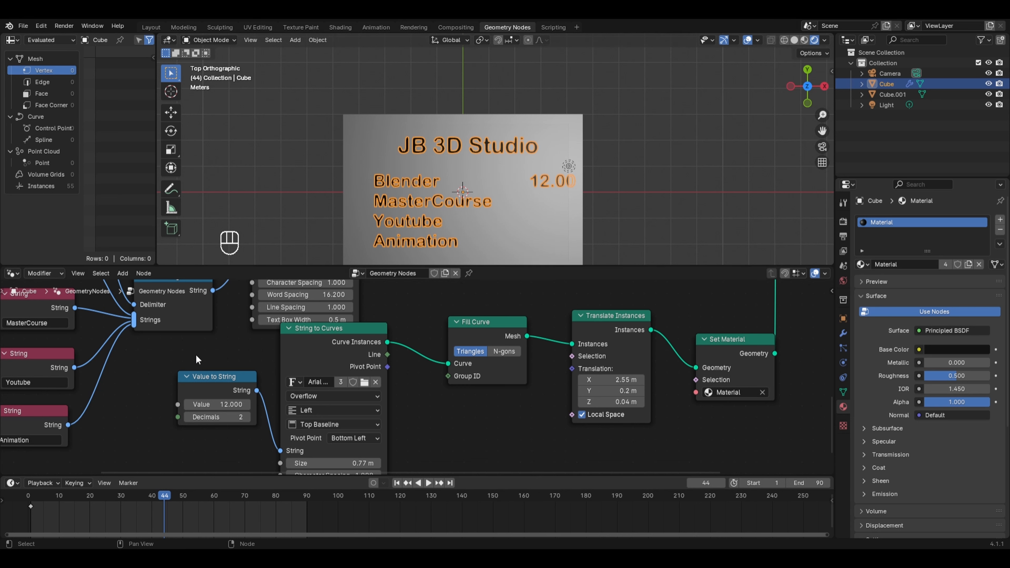
- Reset the Value to String node's Value and Decimals to 0
left_click(223, 403)
type("0")
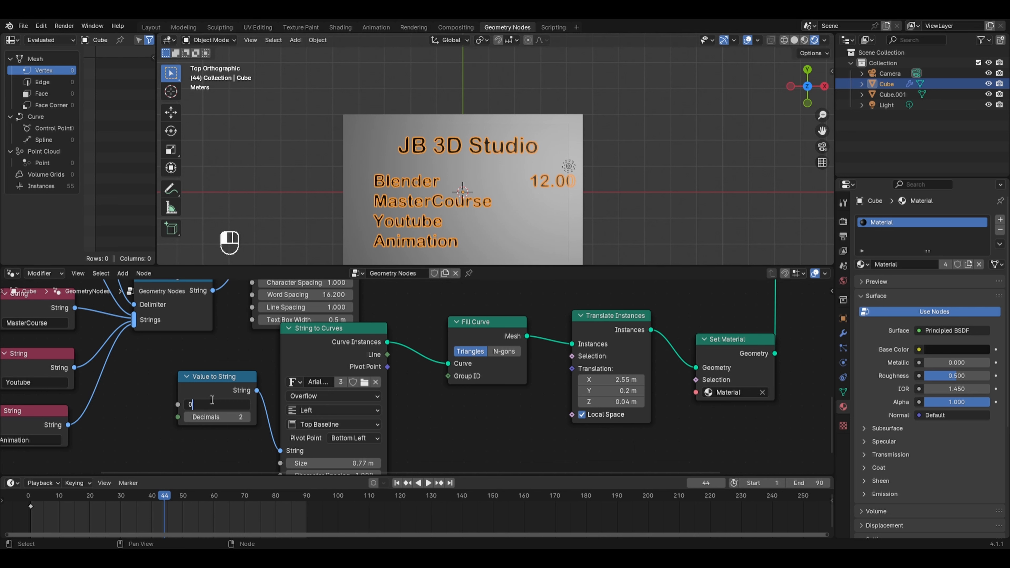
key("Return")
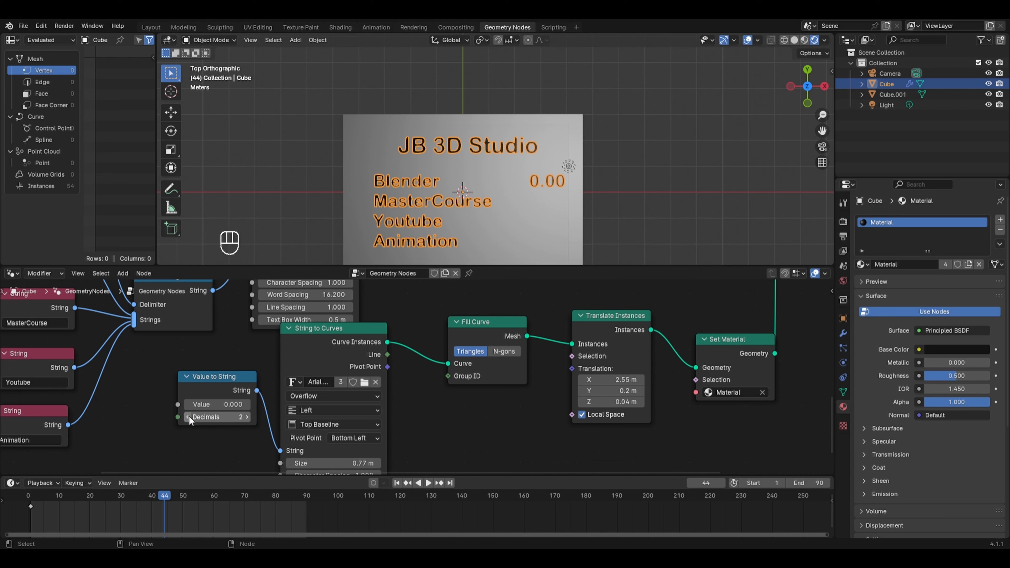
left_click(188, 417)
left_click(188, 417)
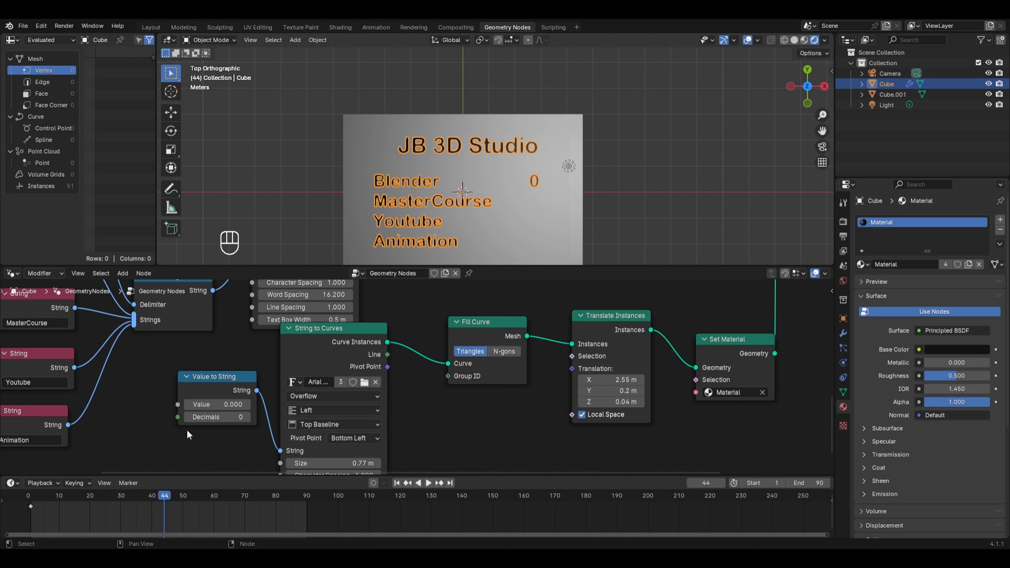
- Insert a keyframe at frame 1 on the Value to String node's Value of 0
left_click(31, 496)
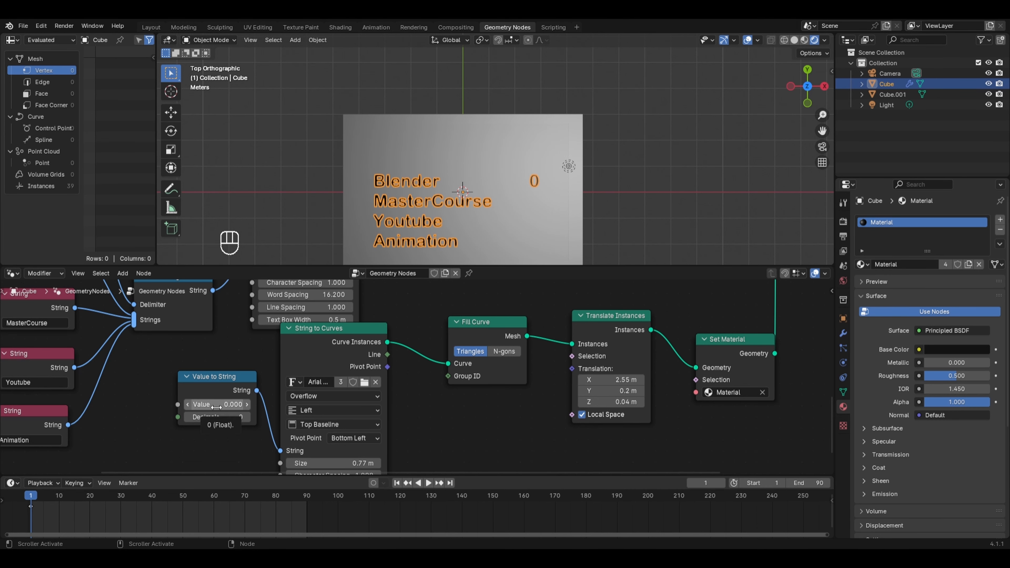
key("ctrl+z")
key("i")
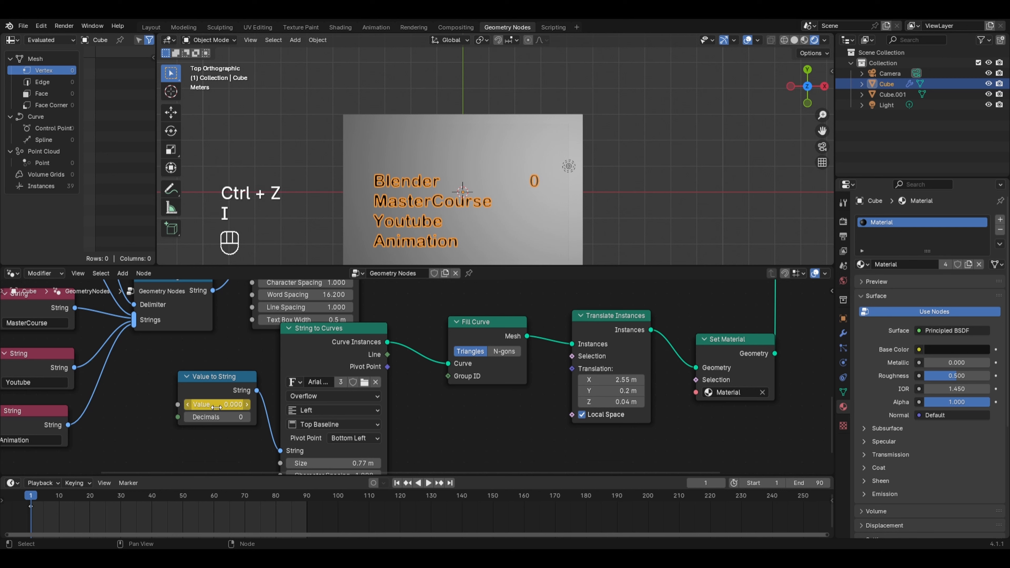
- Go to frame 90, set the Value to String node's Value to 700 and insert a keyframe on it
left_click(306, 495)
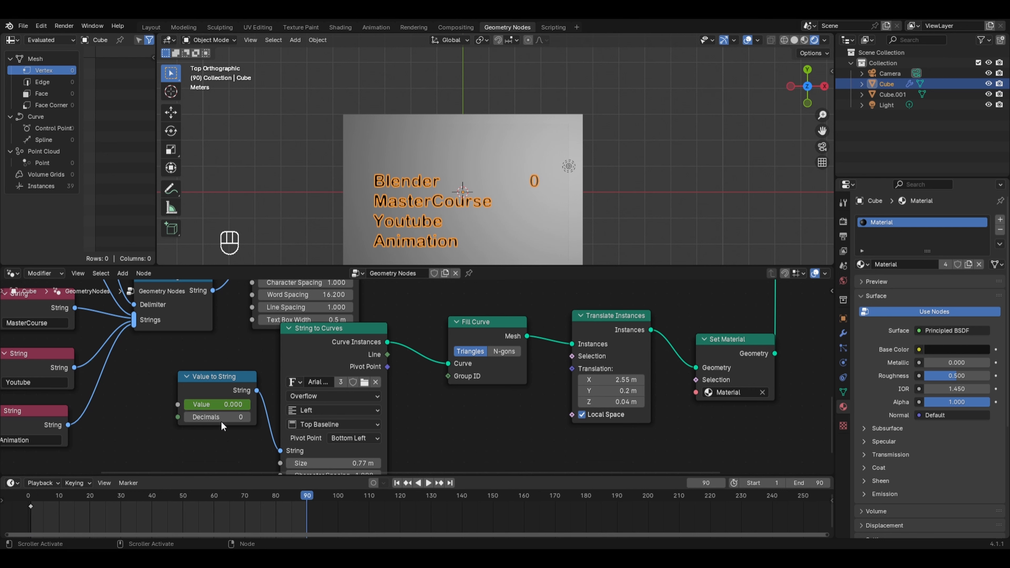
left_click(210, 404)
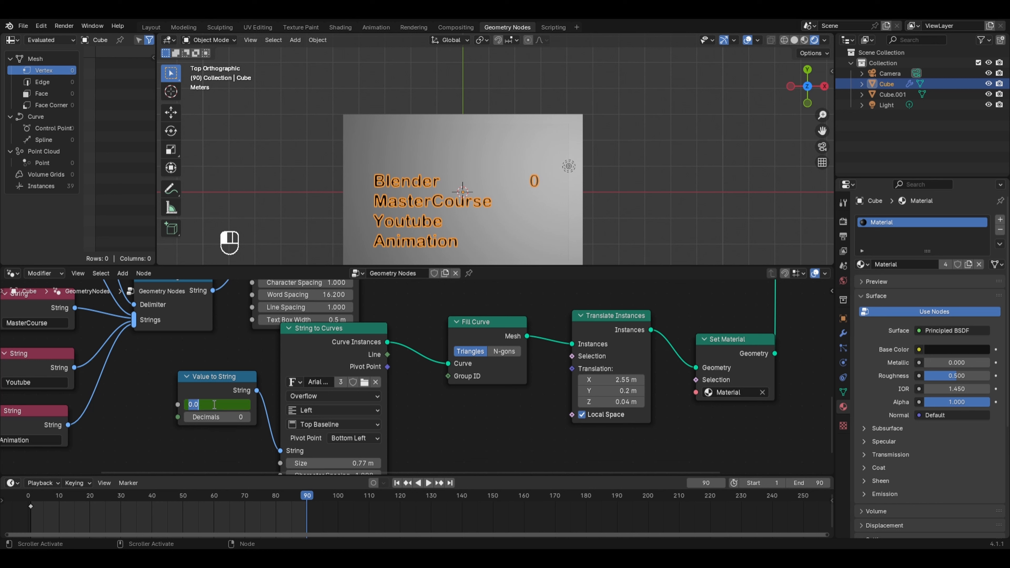
type("700")
key("Return")
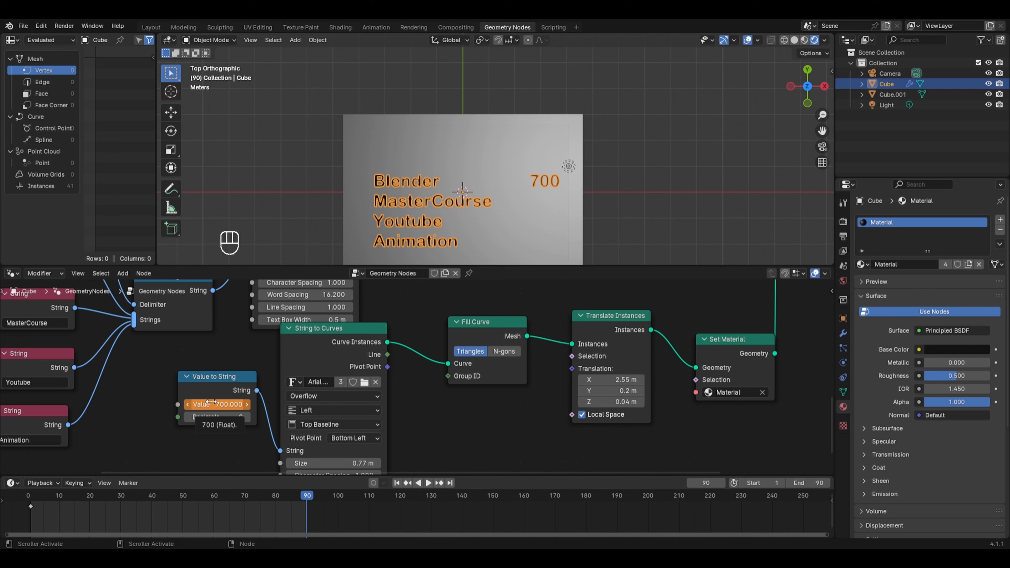
key("i")
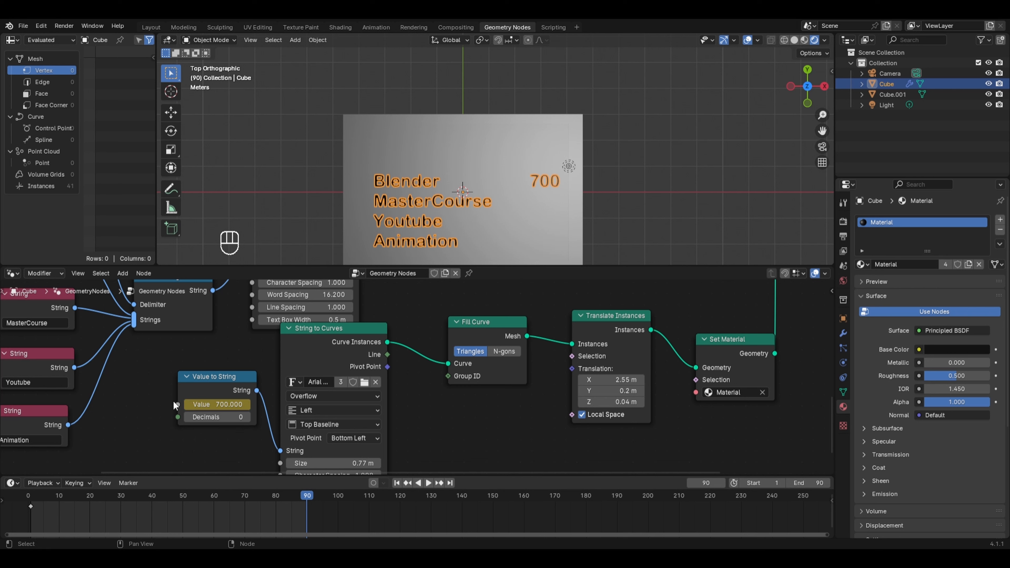
- Play back the number counter animation from frame 1 to frame 90
left_click(33, 497)
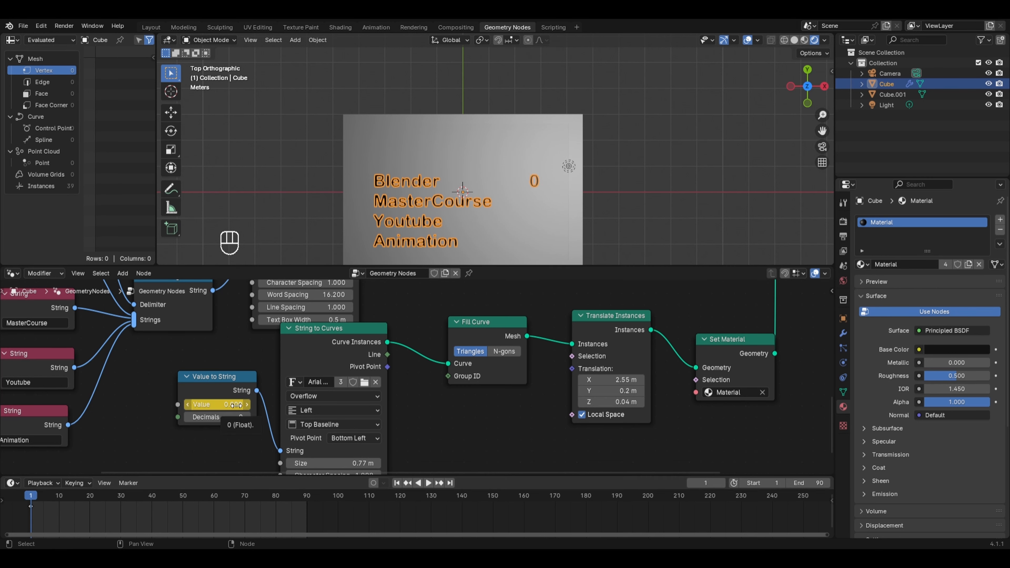
key("space")
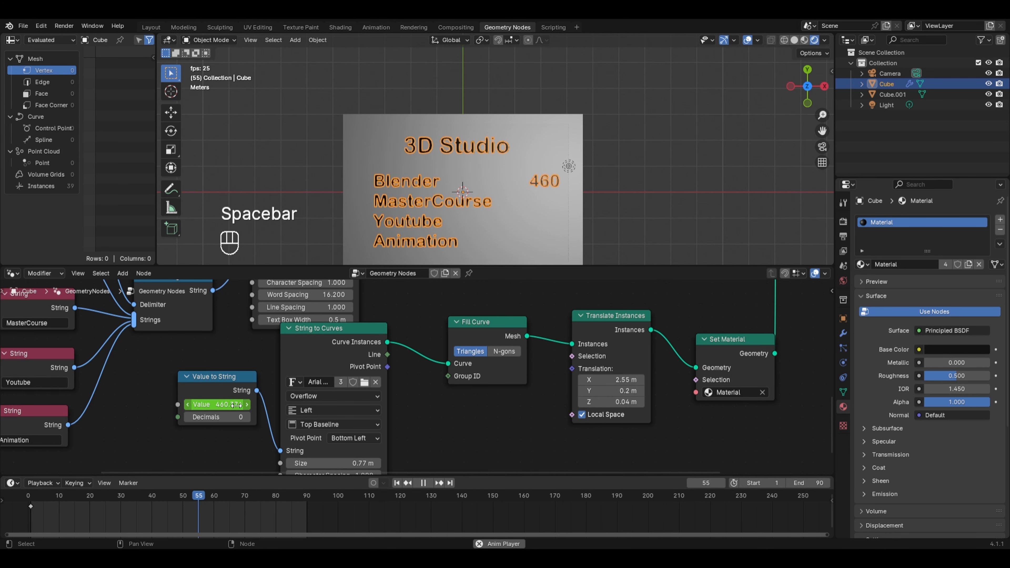
scroll(229, 408, "down", 2)
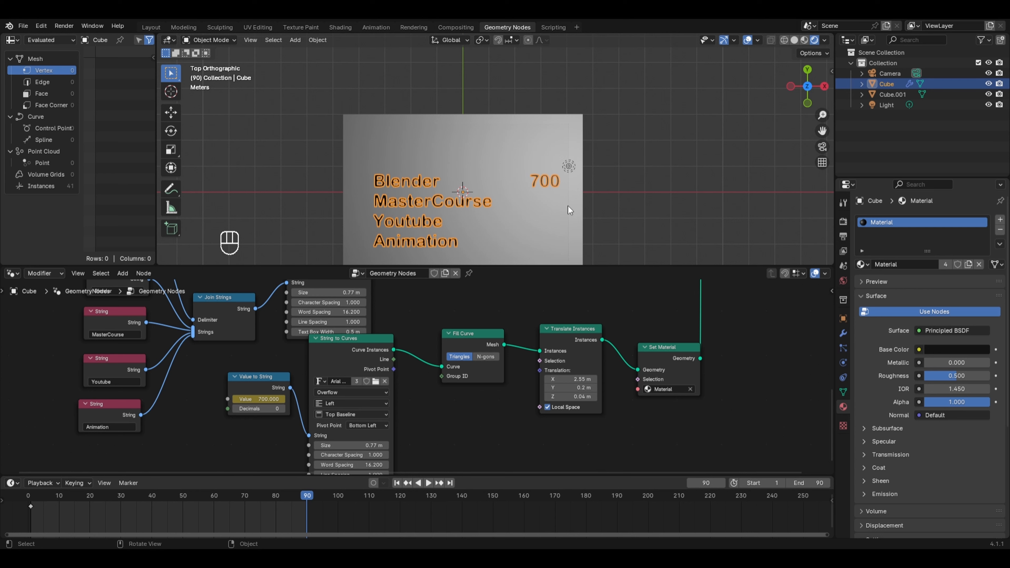
- Duplicate the "Animation" String node, place the copy below Value to String and set its text to "Subscribers"
left_click(105, 411)
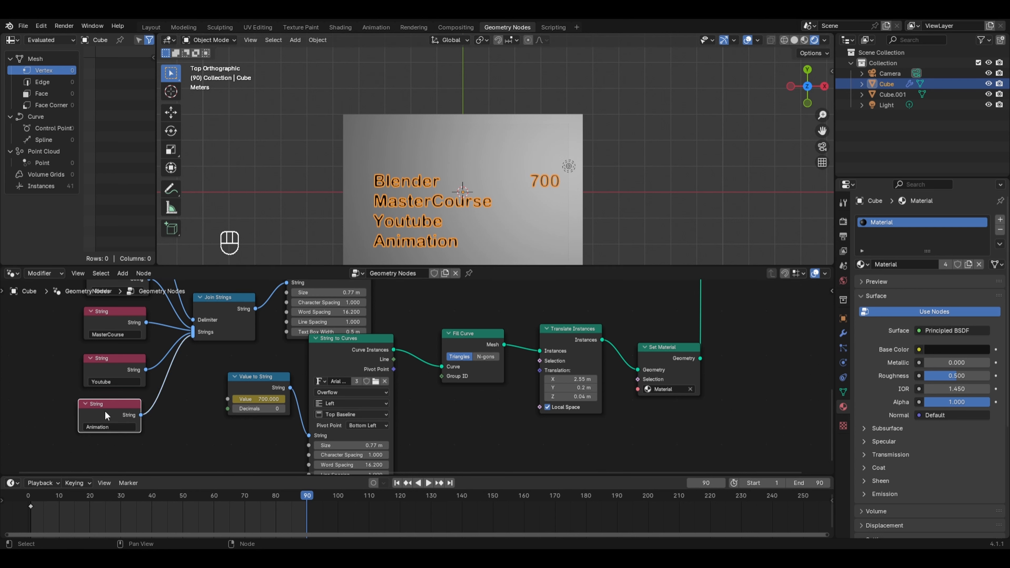
key("shift+d")
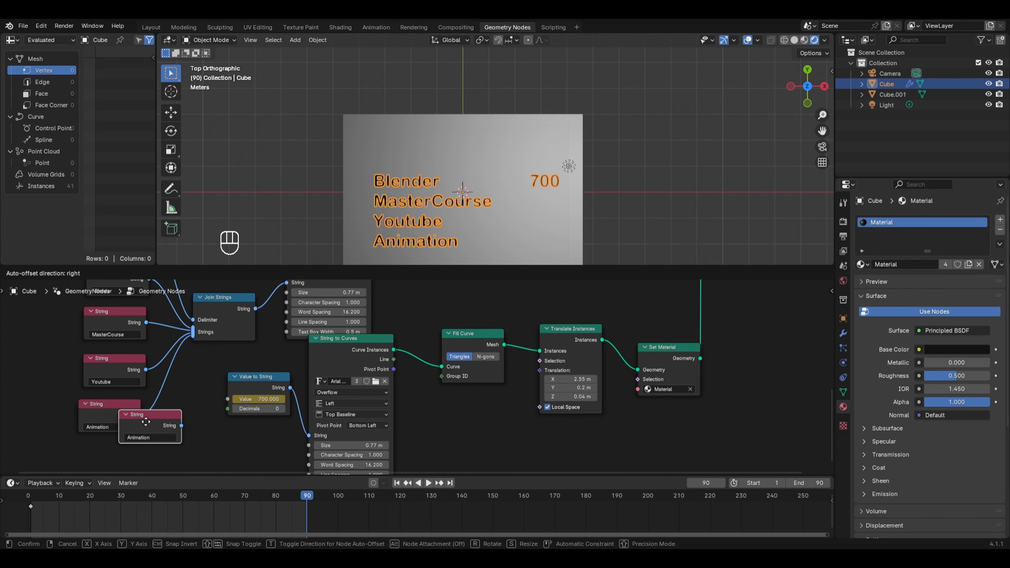
left_click(187, 446)
left_click(199, 457)
type("Subs")
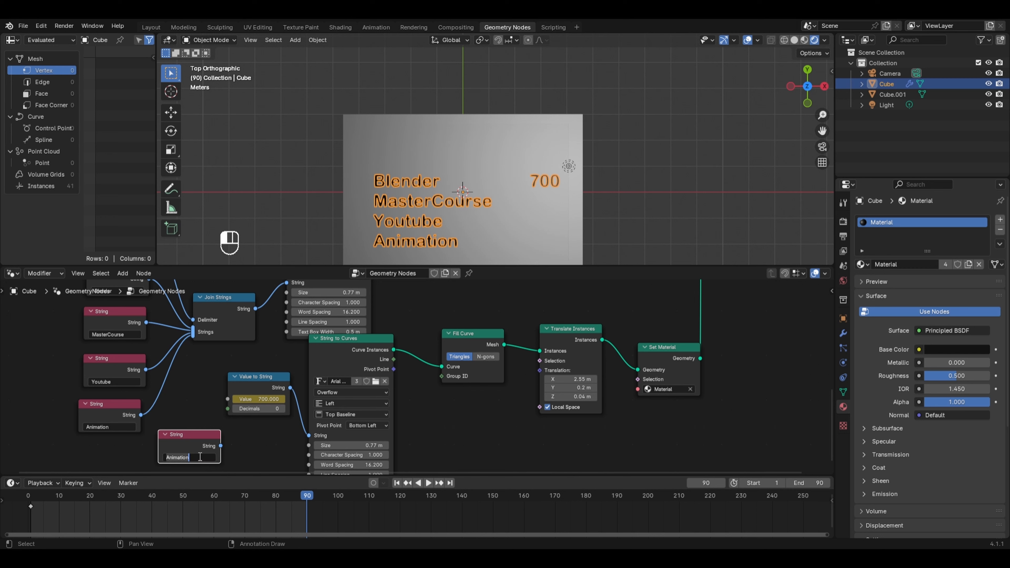
type("cribers")
key("Return")
- Move Value to String closer to the String nodes and place a duplicate of Join Strings beside the "Subscribers" node
left_click_drag(261, 385, 198, 394)
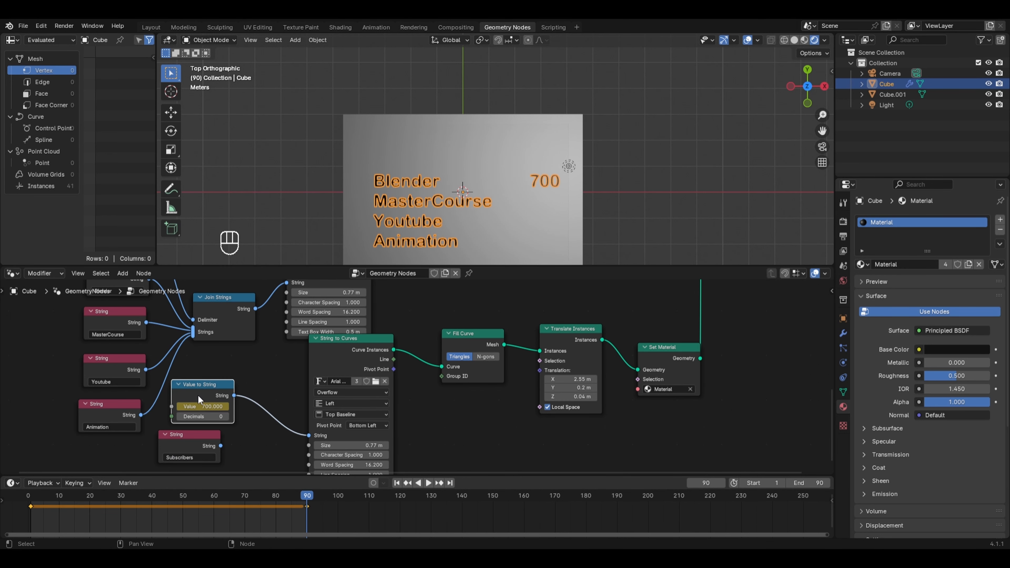
left_click(217, 310)
key("shift+d")
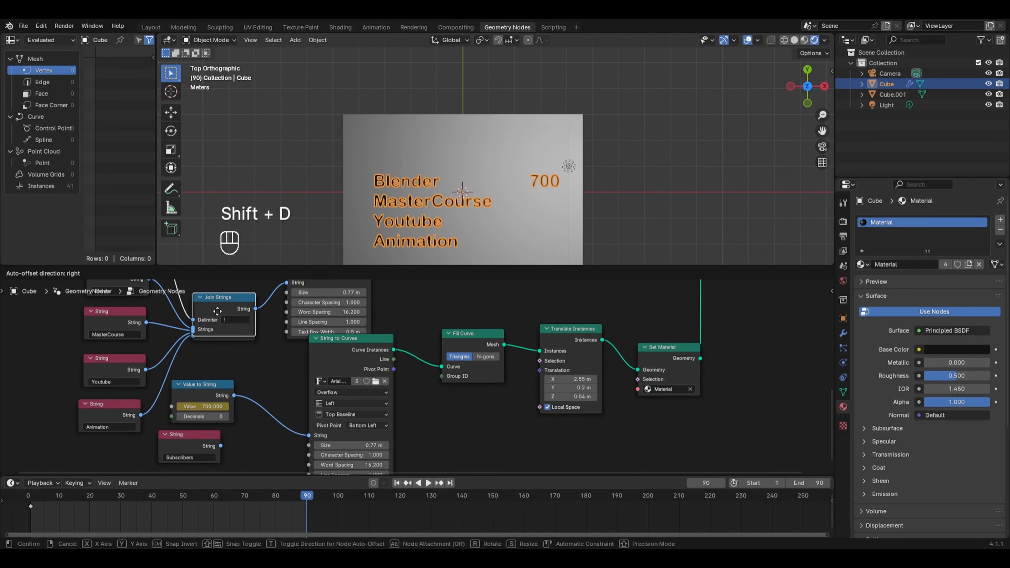
left_click(262, 429)
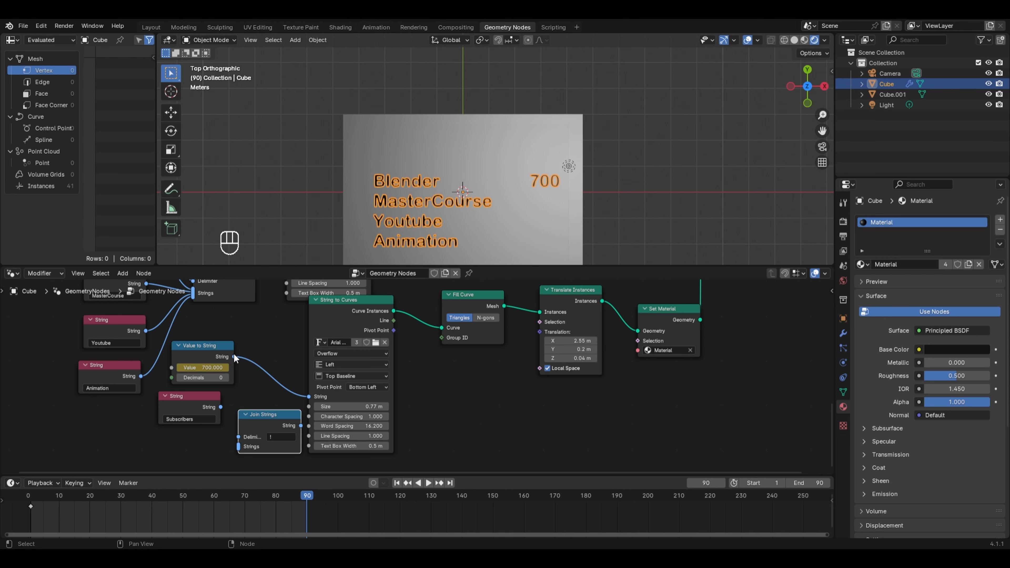
- Link Value to String and the "Subscribers" String into the duplicated Join Strings, and its output into the lower String to Curves node
left_click_drag(234, 357, 230, 444)
left_click_drag(202, 402, 234, 447)
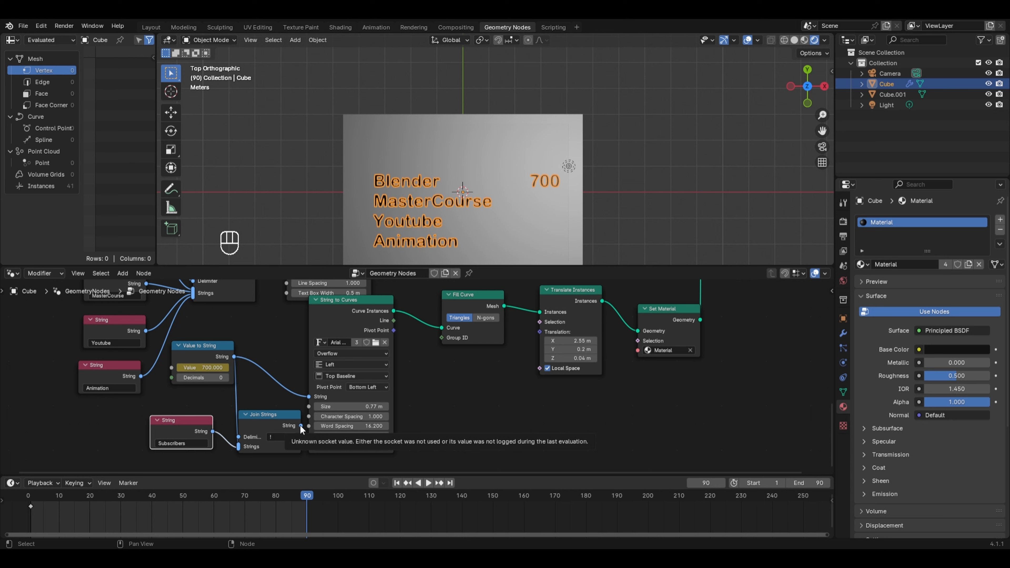
left_click_drag(300, 424, 309, 397)
left_click_drag(203, 347, 179, 375)
scroll(661, 172, "up", 1)
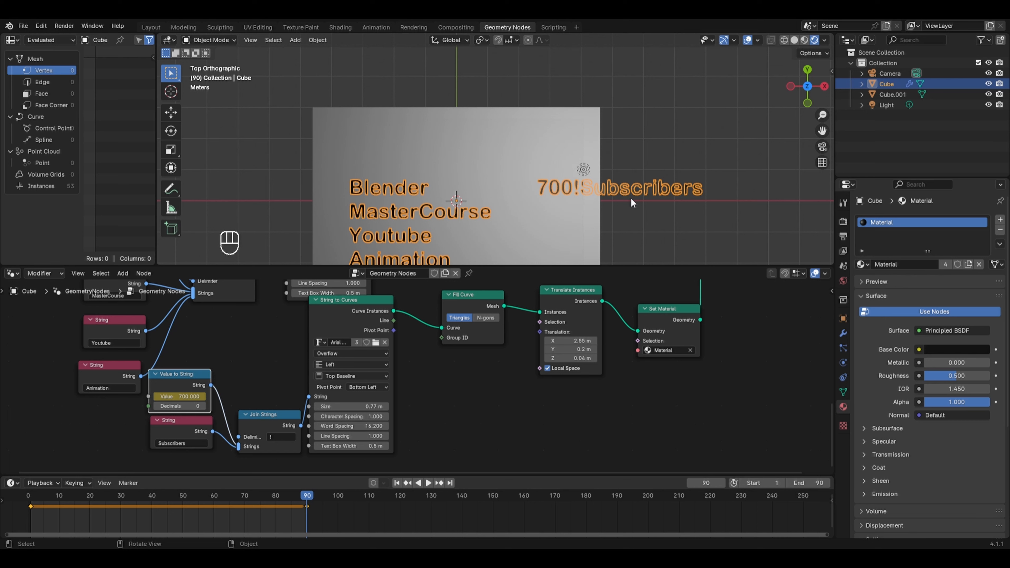
- Add a Special Characters node above the lower Join Strings node and link its Line Break output to the Delimiter input
key("shift+a")
mouse_move(344, 332)
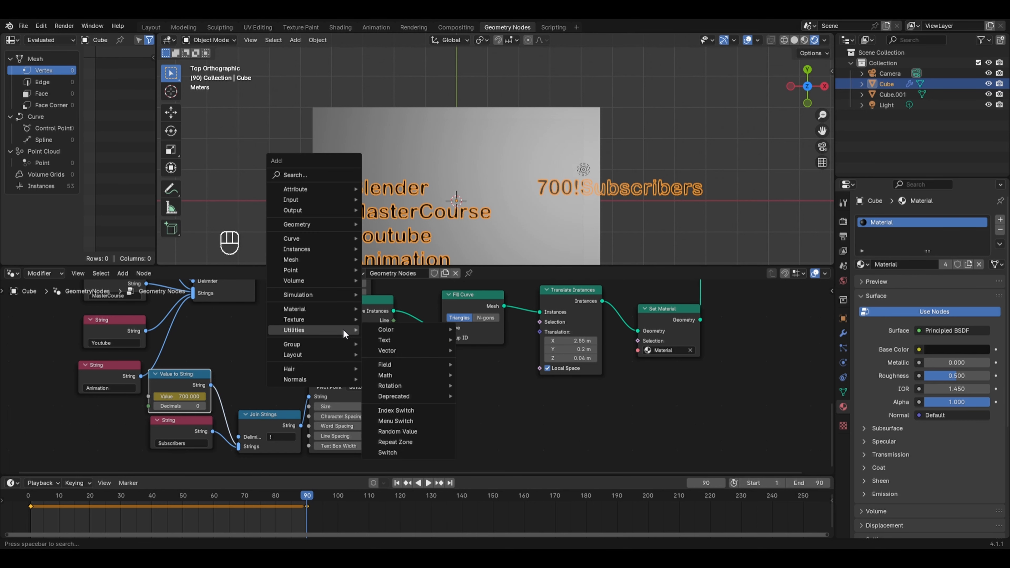
mouse_move(397, 338)
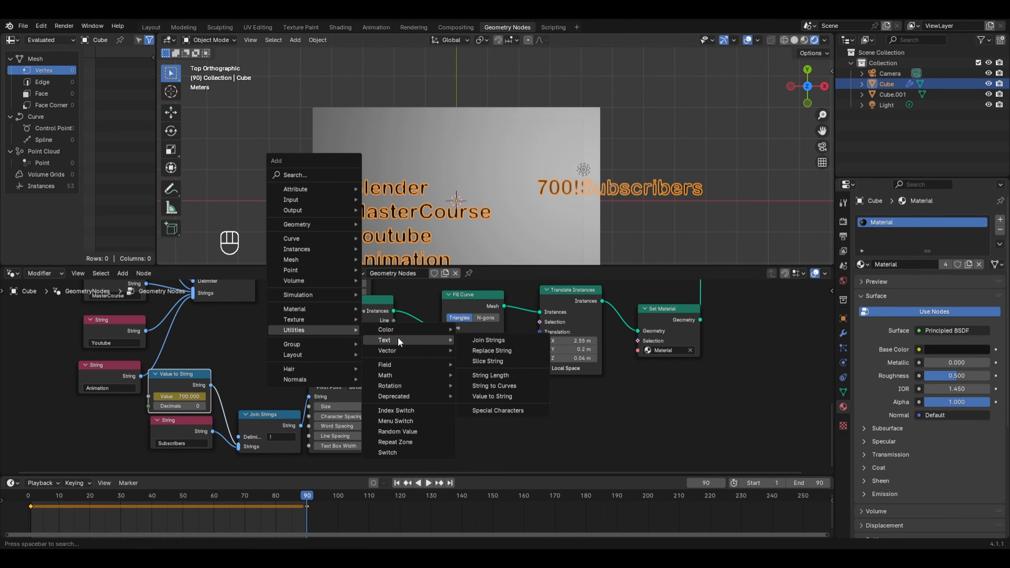
left_click(495, 411)
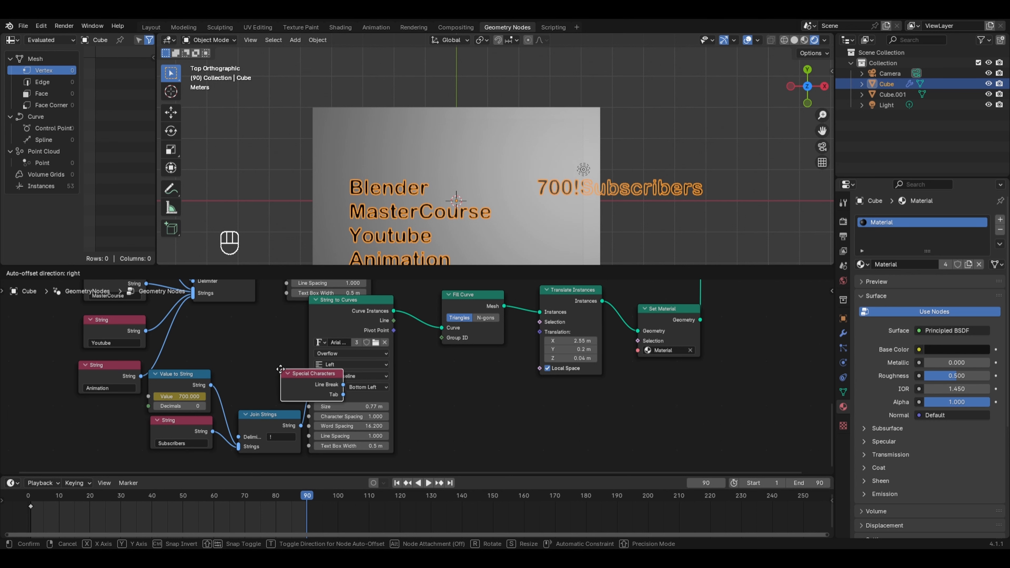
left_click(234, 348)
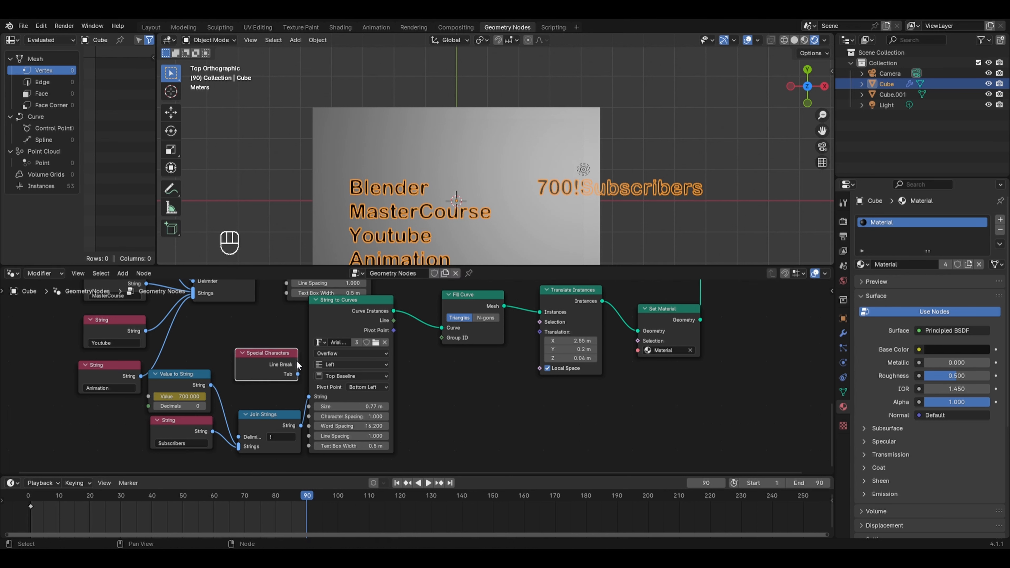
left_click_drag(297, 364, 238, 436)
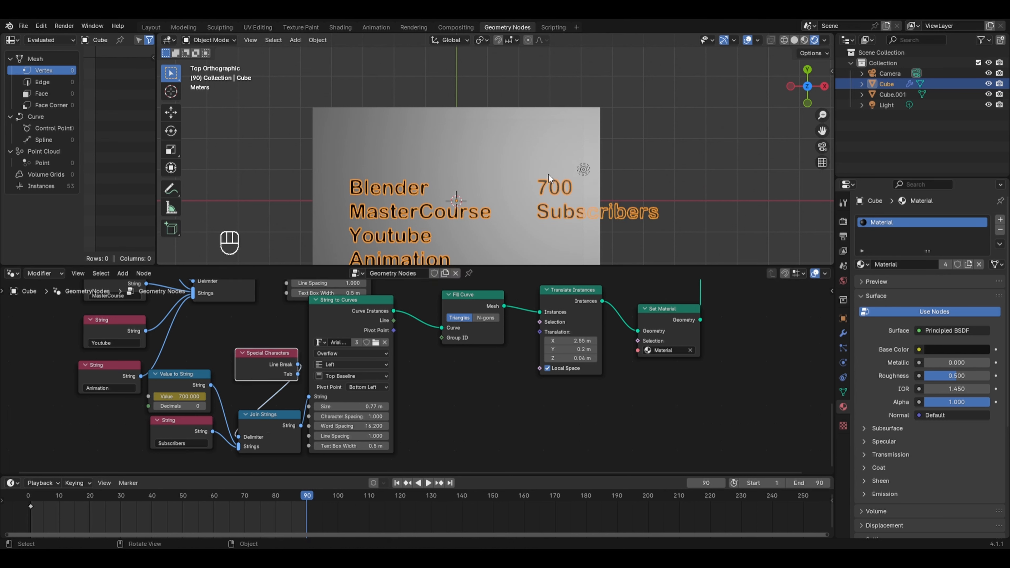
- Set the counter's String to Curves node to Center horizontal alignment and reduce its text size to 0.44 m
left_click(351, 365)
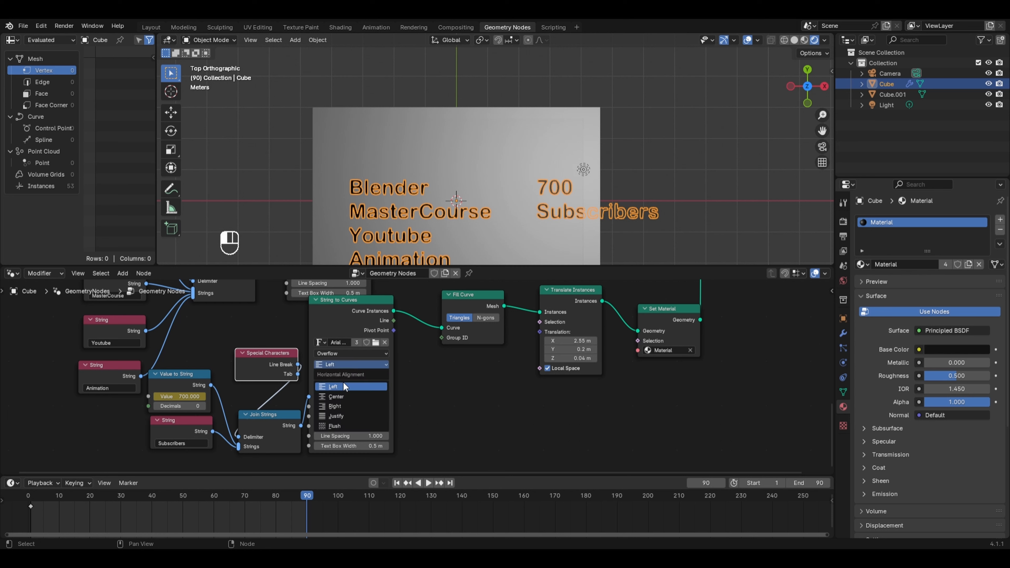
left_click(336, 397)
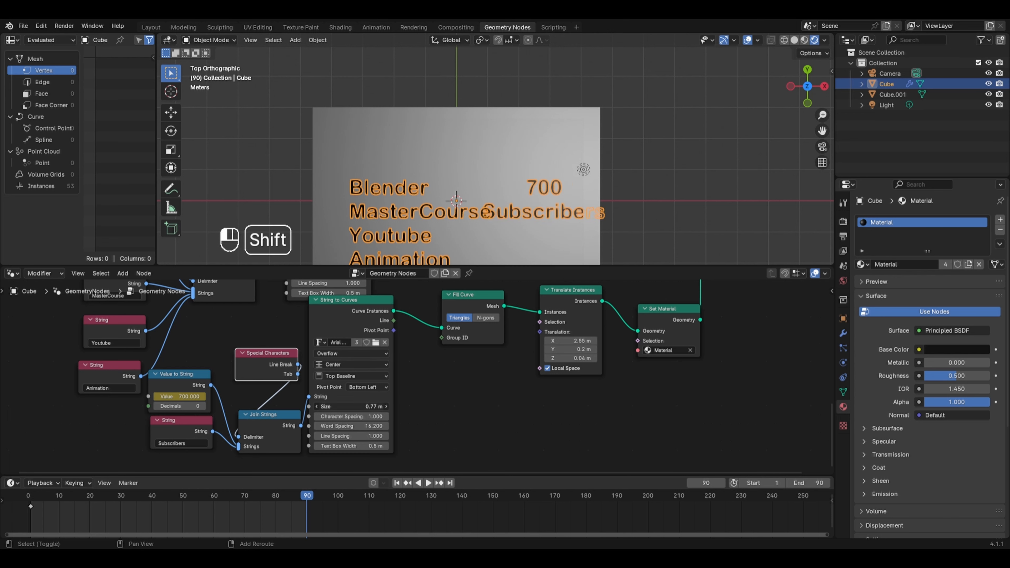
left_click_drag(350, 406, 334, 406)
middle_click_drag(499, 193, 508, 142, "shift")
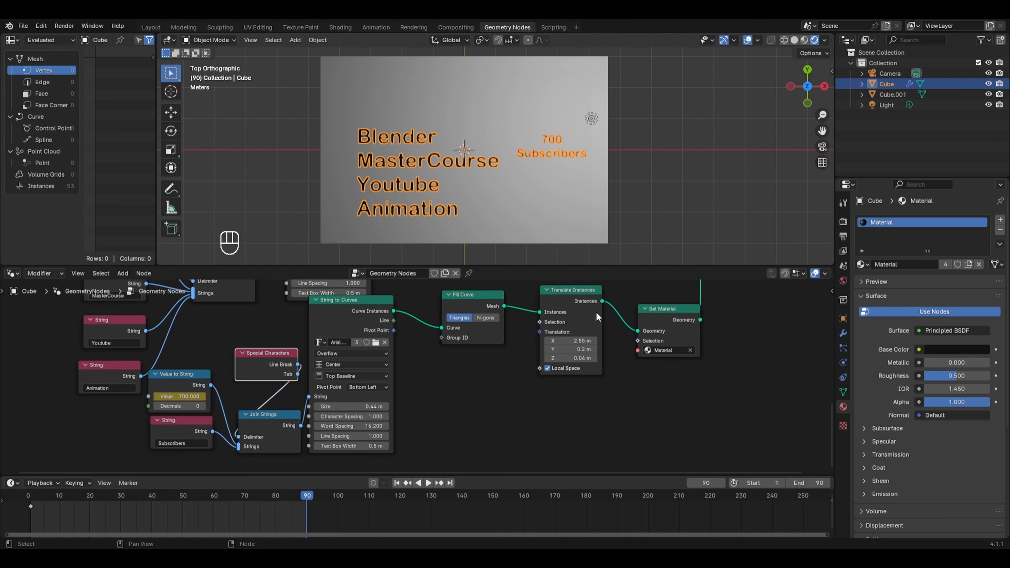
- Set the counter's Translate Instances Y value to -1.8 m, deselect the text object and go to frame 45
left_click_drag(572, 349, 541, 349)
left_click(657, 199)
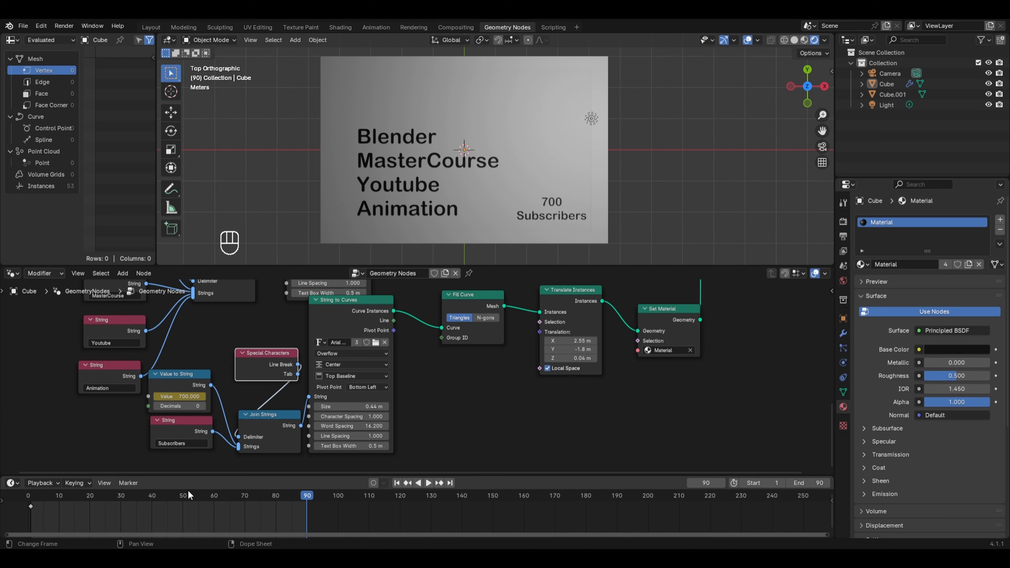
left_click(167, 501)
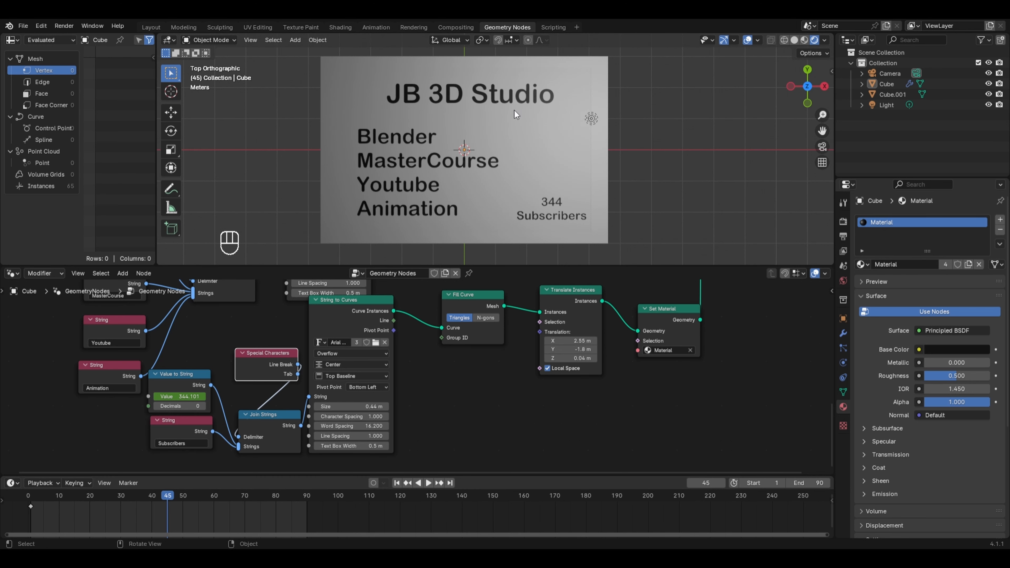
- Give the text material an orange emission color with a strength of 10
left_click(880, 494)
left_click(944, 520)
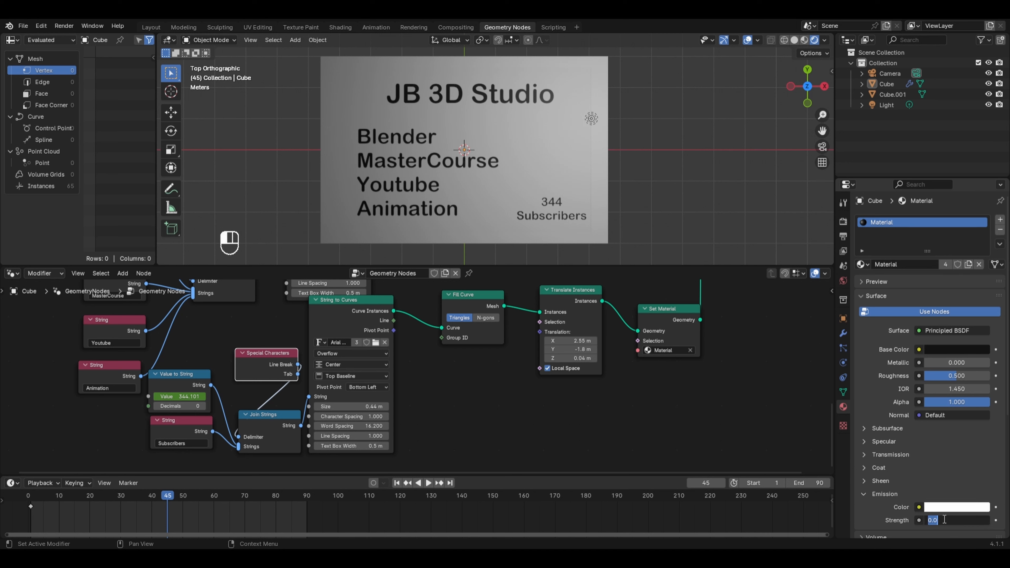
type("10")
key("Return")
left_click(939, 508)
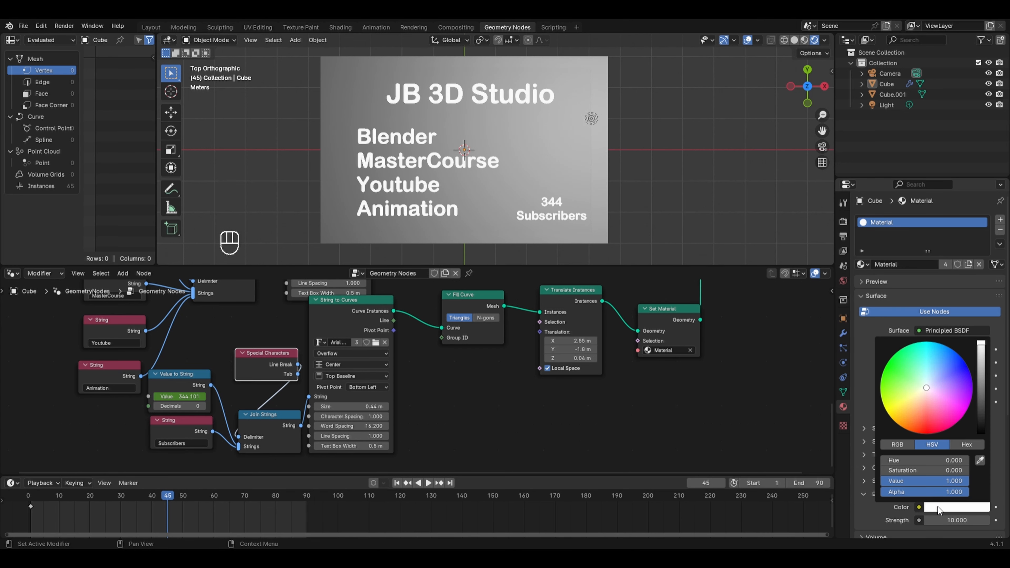
left_click_drag(914, 415, 900, 426)
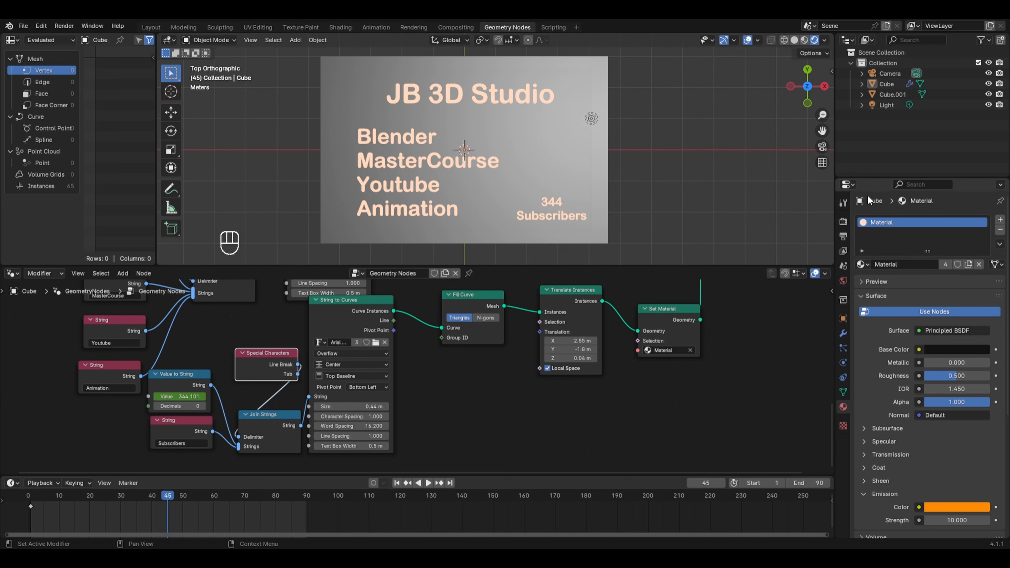
- Enable Bloom in the EEVEE render settings and view the glowing text in perspective
left_click(842, 221)
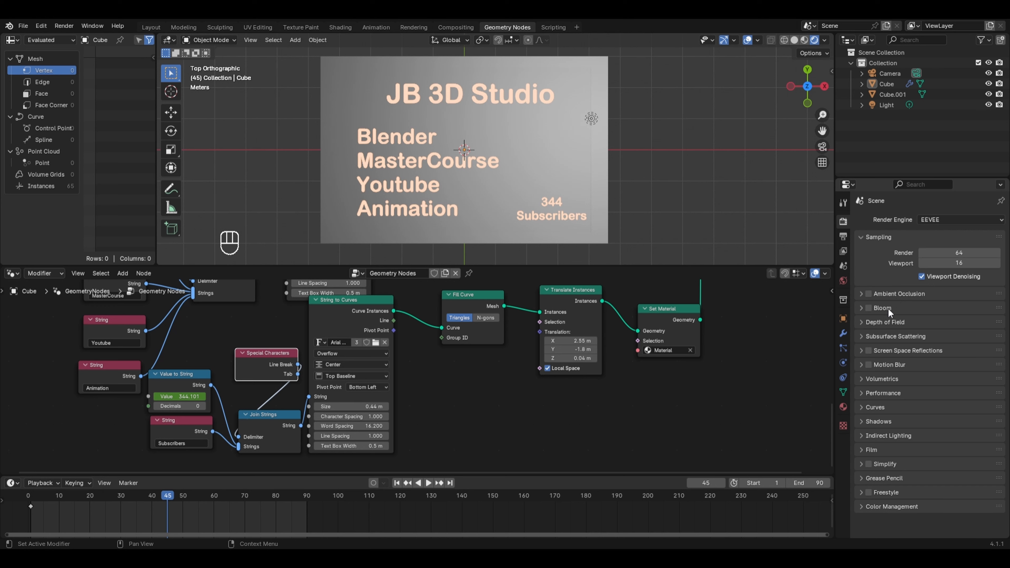
left_click(869, 309)
middle_click_drag(676, 230, 541, 106)
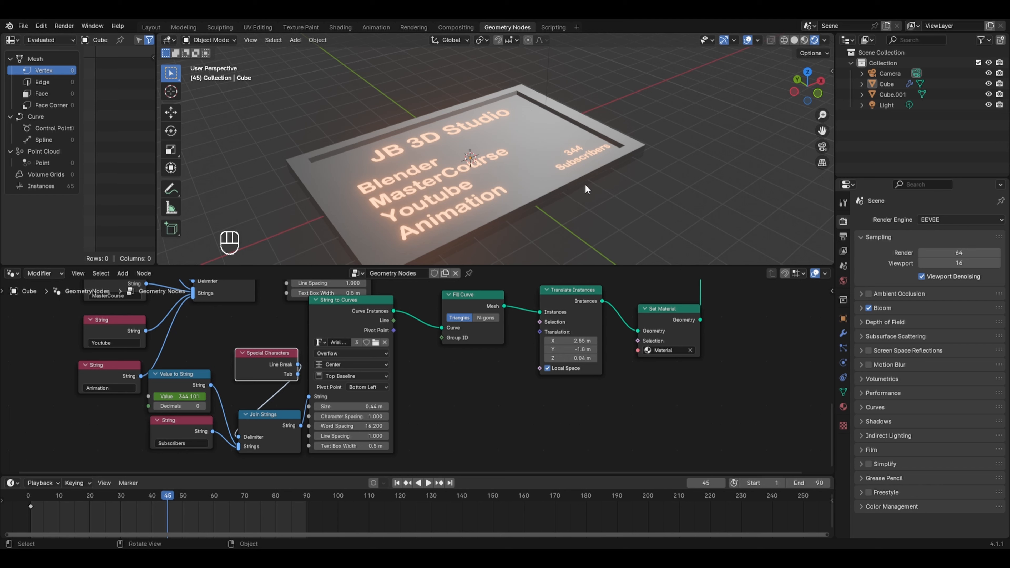
- Add a second material slot to the text object and create a new material in it
scroll(706, 338, "down", 3)
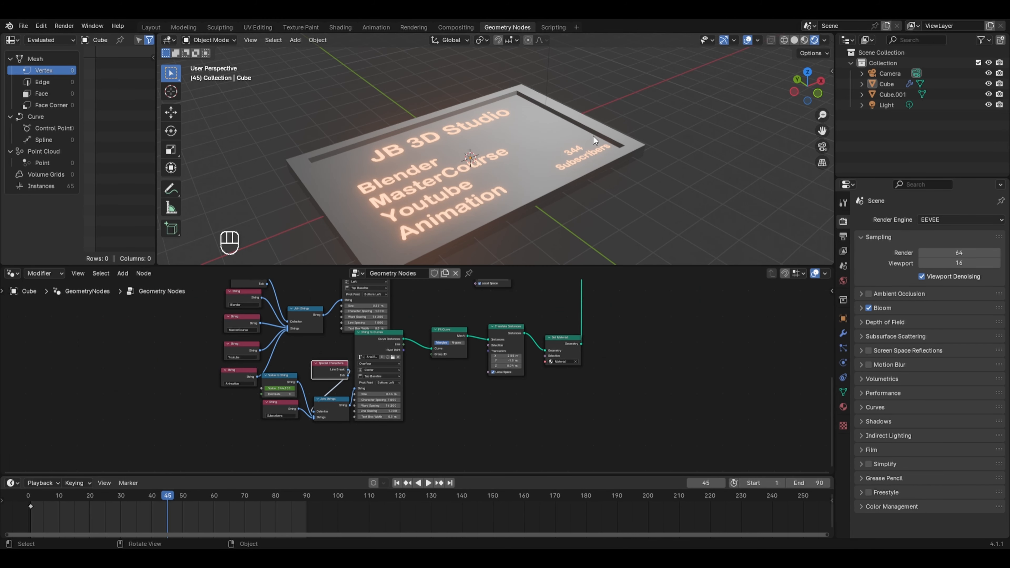
middle_click_drag(727, 303, 741, 411)
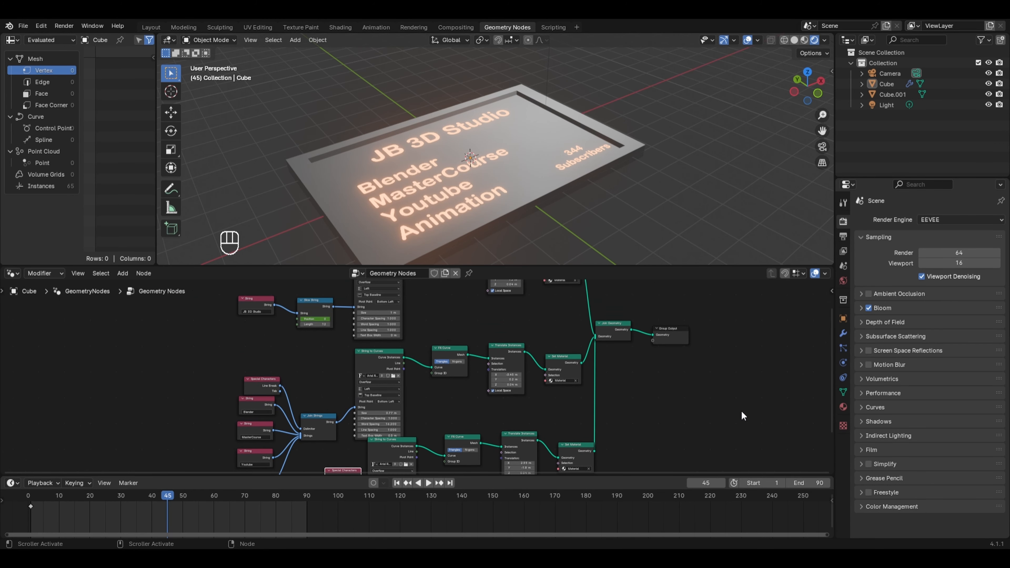
left_click(844, 407)
left_click(997, 223)
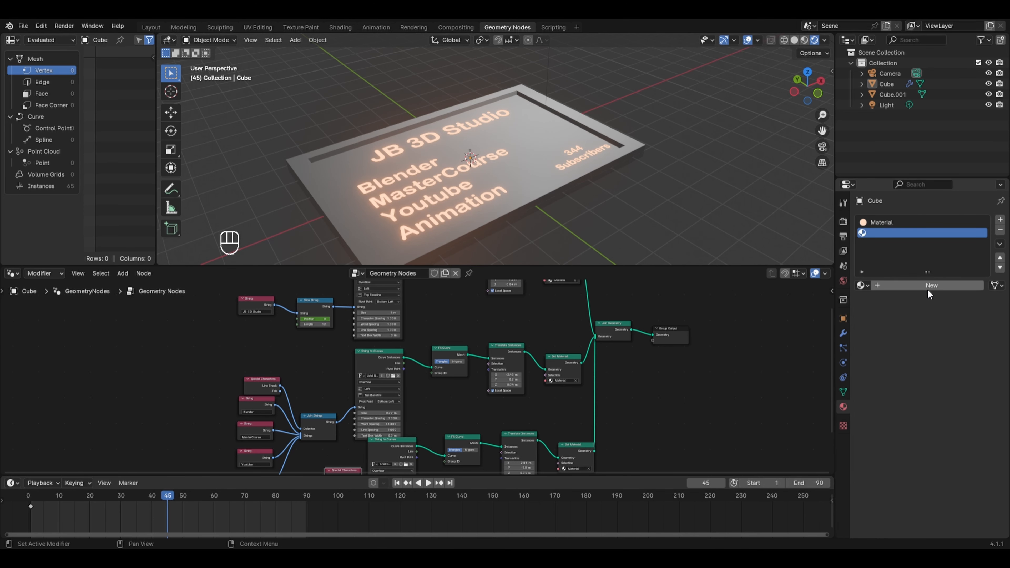
left_click(926, 290)
scroll(921, 318, "down", 4)
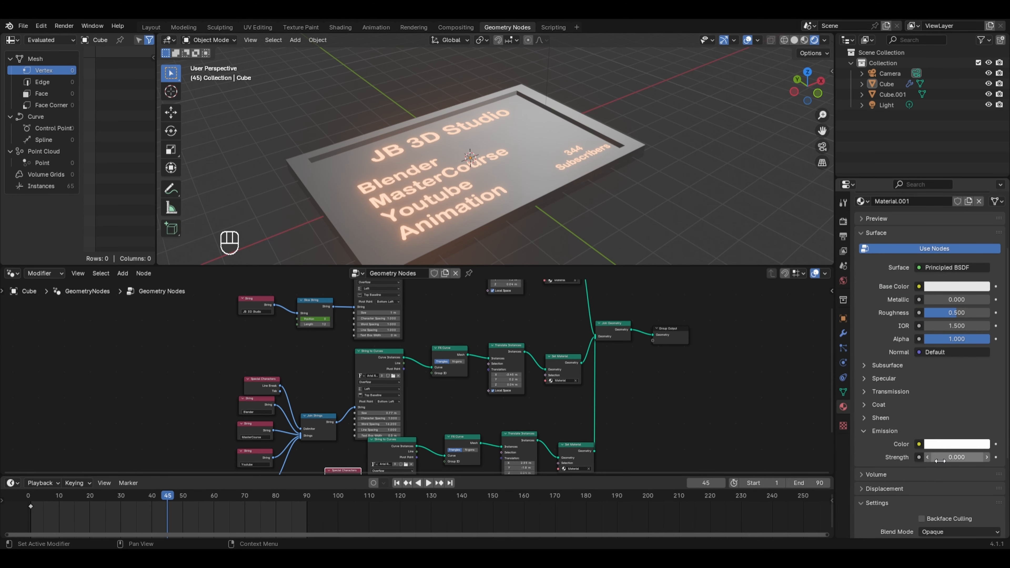
- Set Material.001's emission strength to 10 and its emission color to pure blue
left_click(945, 457)
type("10")
key("Return")
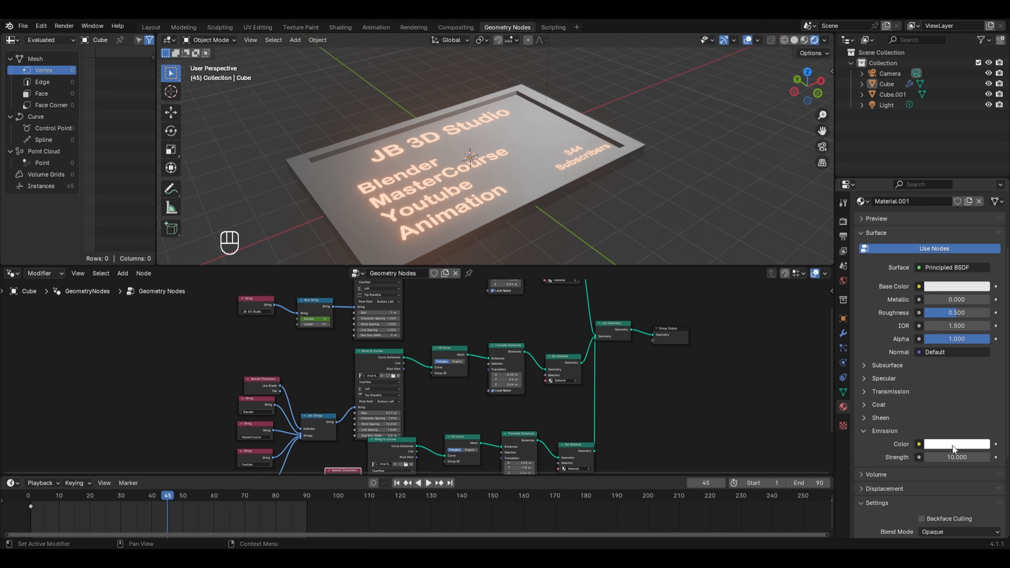
left_click(952, 445)
left_click_drag(927, 324, 968, 305)
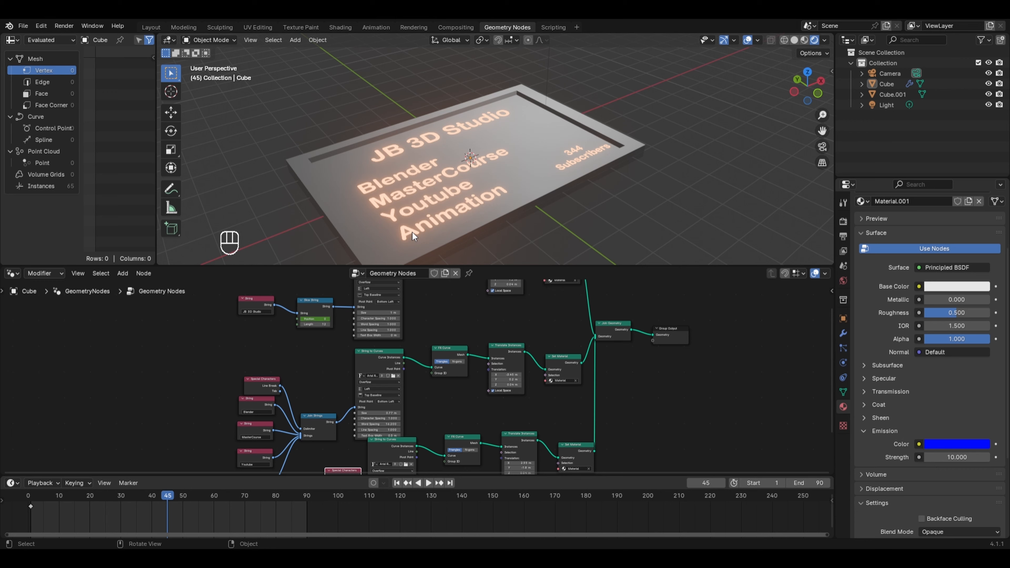
- Assign Material.001 in the Set Material node of the Blender, MasterCourse, Youtube, Animation text branch
scroll(398, 382, "up", 2)
middle_click_drag(320, 400, 307, 349)
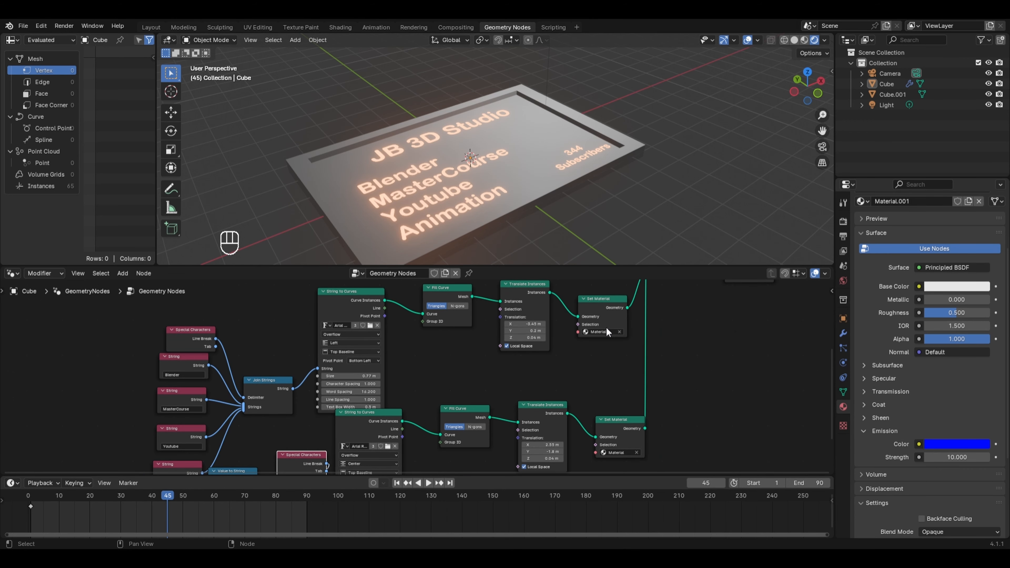
scroll(606, 327, "up", 2)
left_click(678, 314)
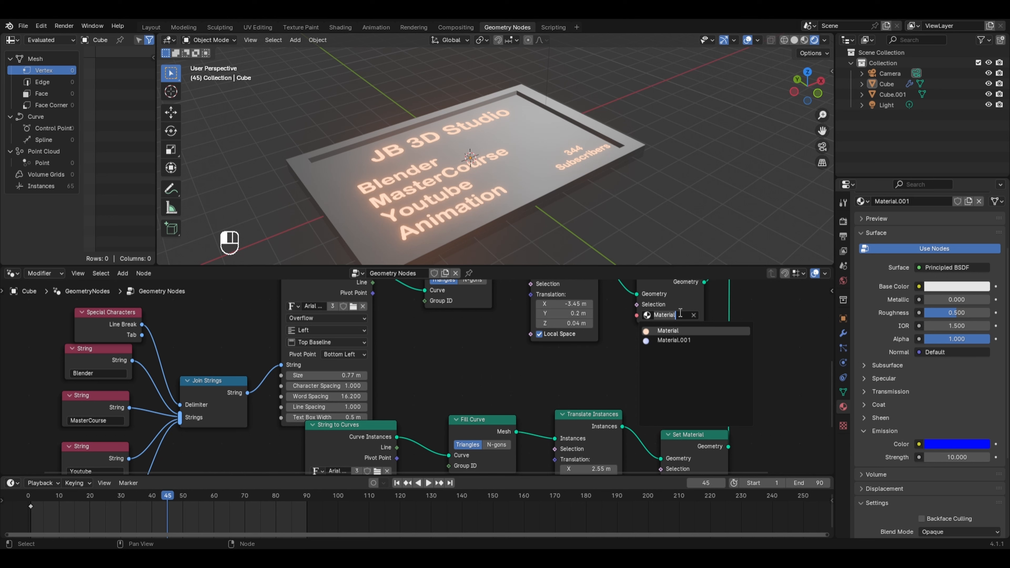
left_click(673, 340)
middle_click_drag(557, 180, 447, 201)
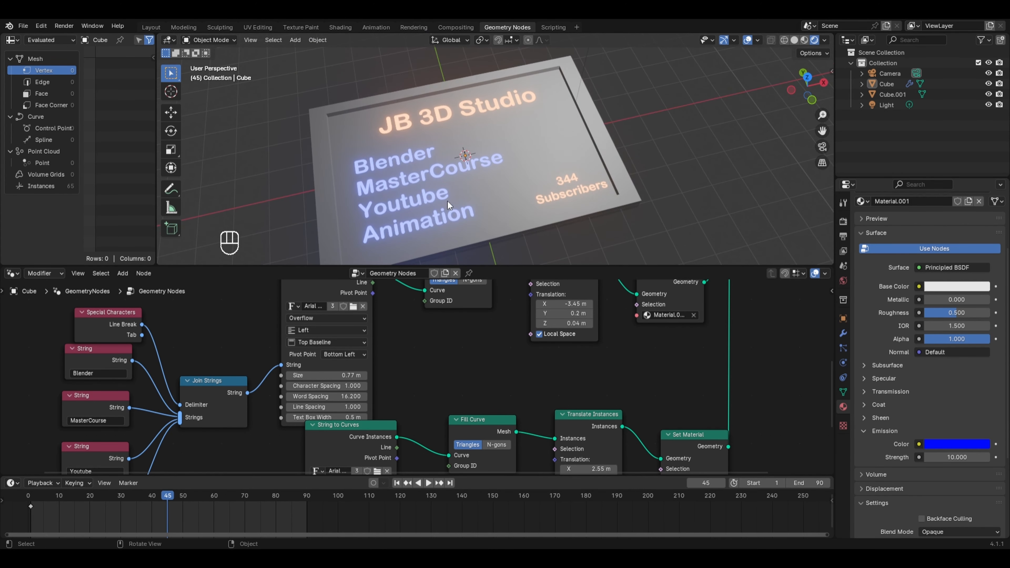
- Select the board object and give it a new material with a black base color
left_click(527, 220)
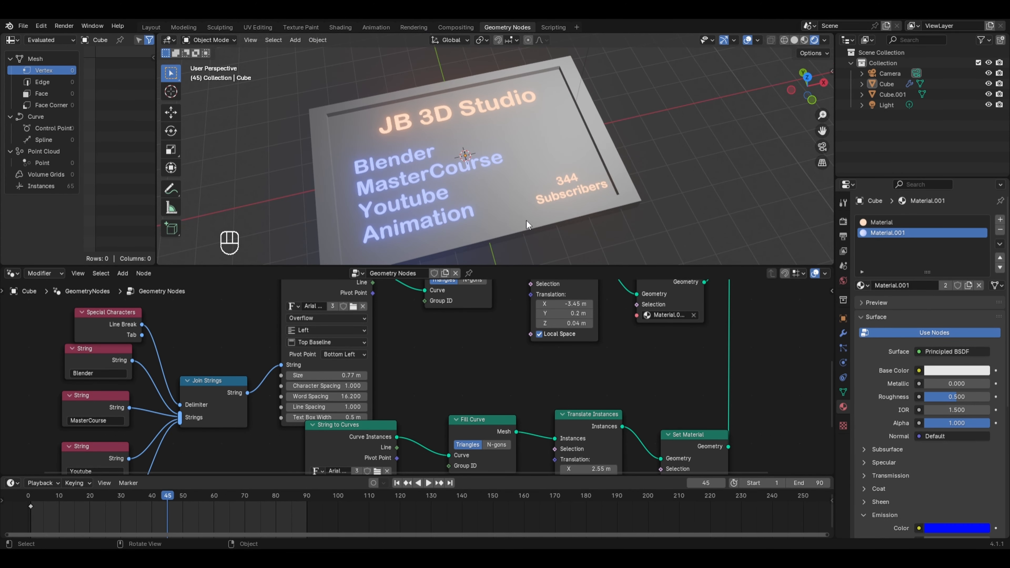
left_click(528, 147)
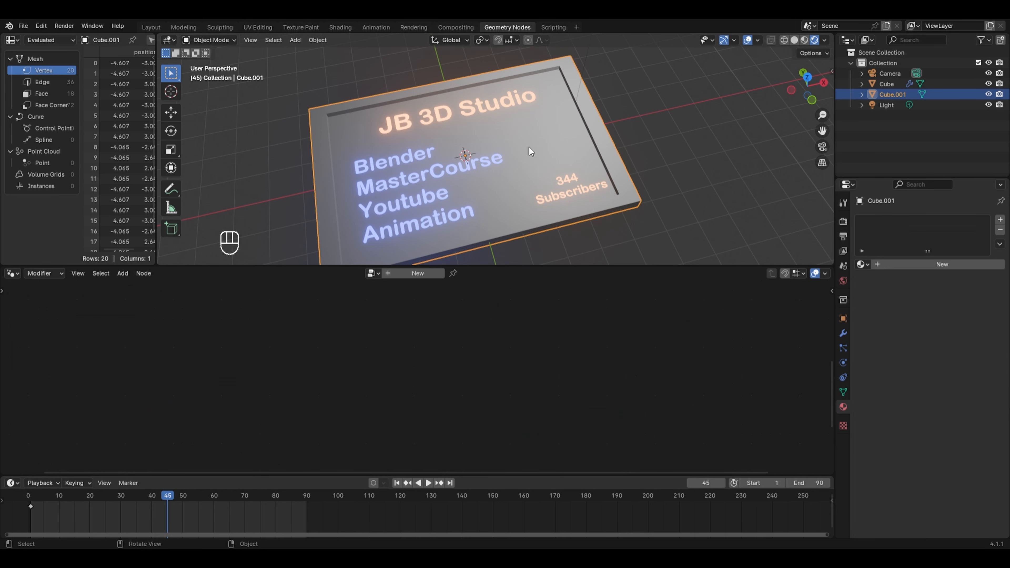
left_click(930, 266)
left_click(945, 351)
left_click_drag(982, 319, 982, 366)
middle_click_drag(458, 160, 496, 133)
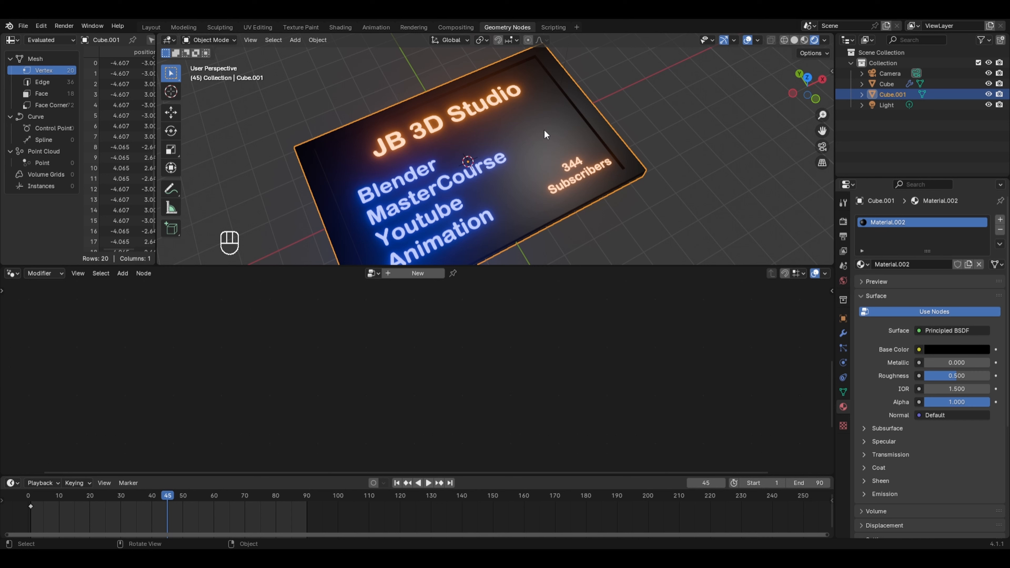
- Assign a new second material with a dark blue base color (hue 0.671, saturation 1, value 0.12) to the board's inner face
key("Tab")
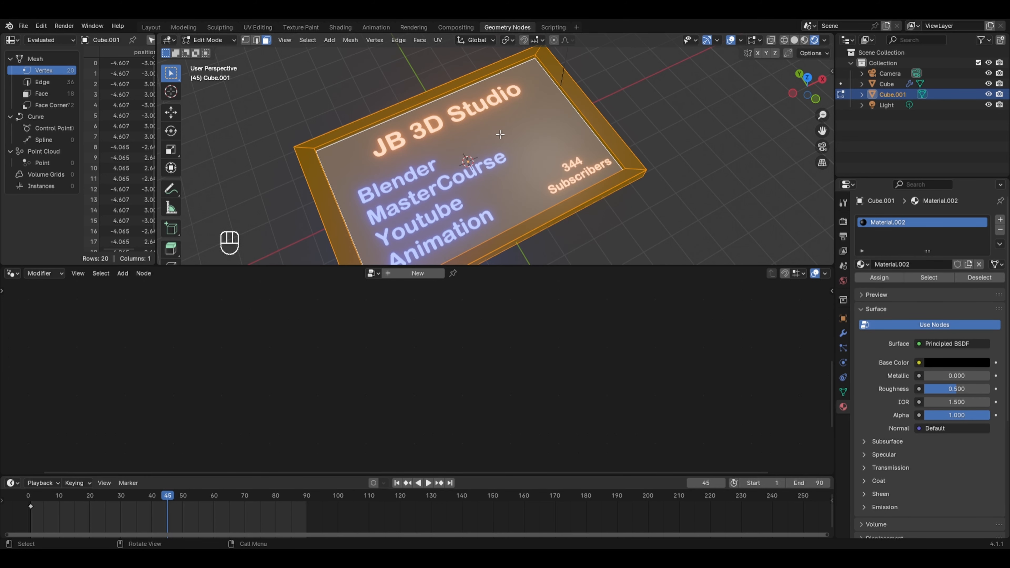
left_click(500, 135)
left_click(1000, 220)
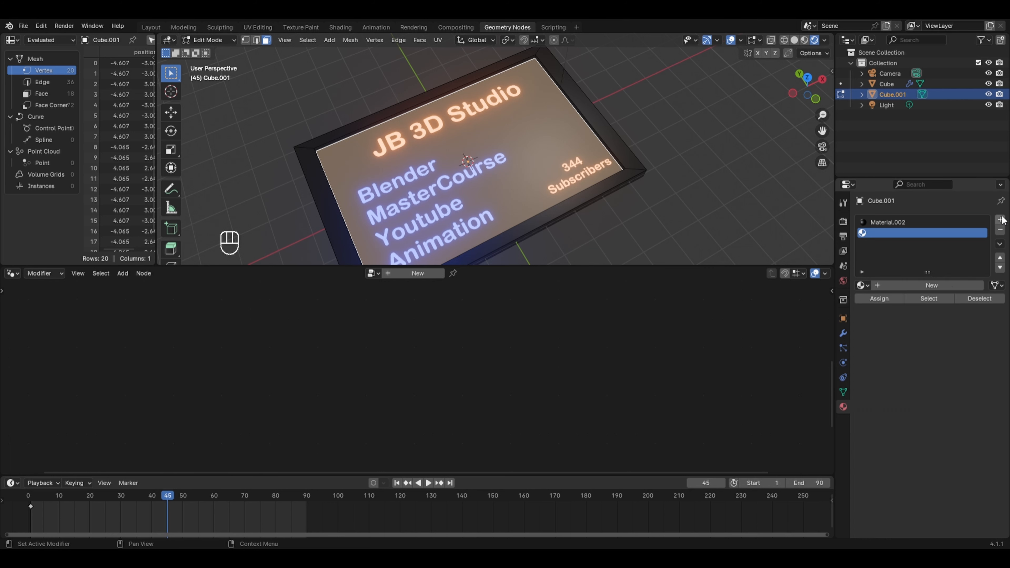
left_click(932, 286)
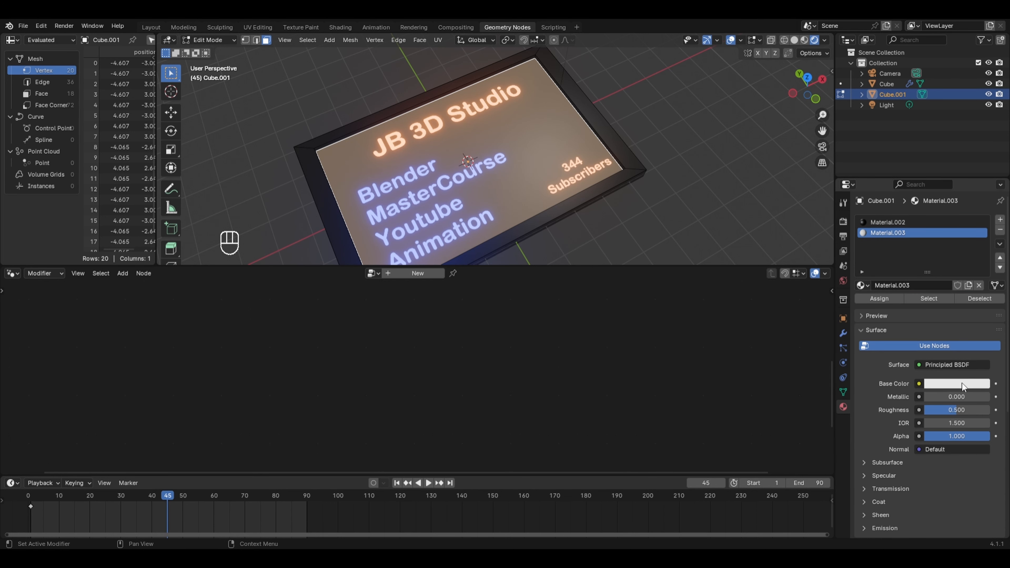
left_click(962, 383)
left_click_drag(964, 251, 979, 279)
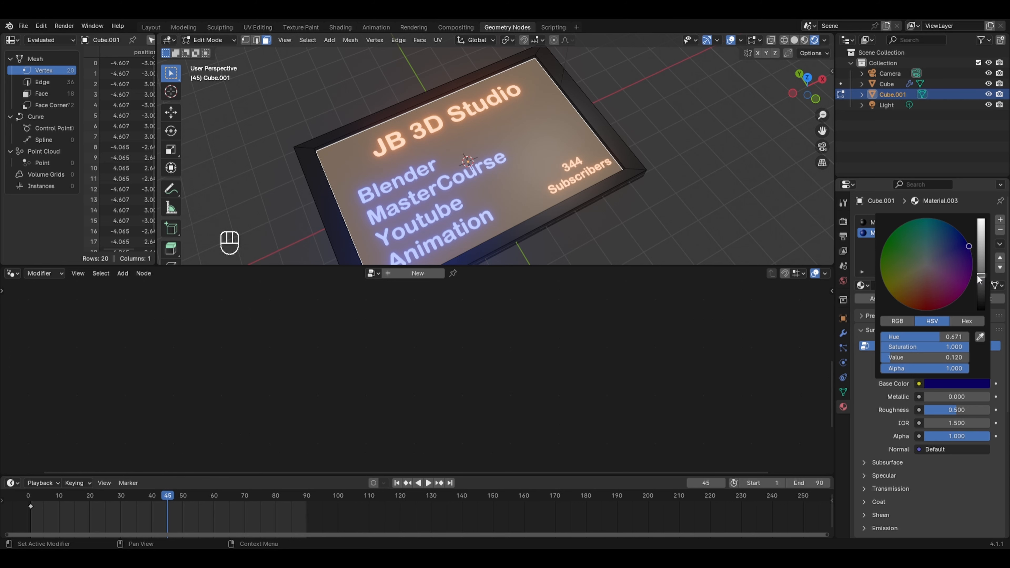
left_click(867, 299)
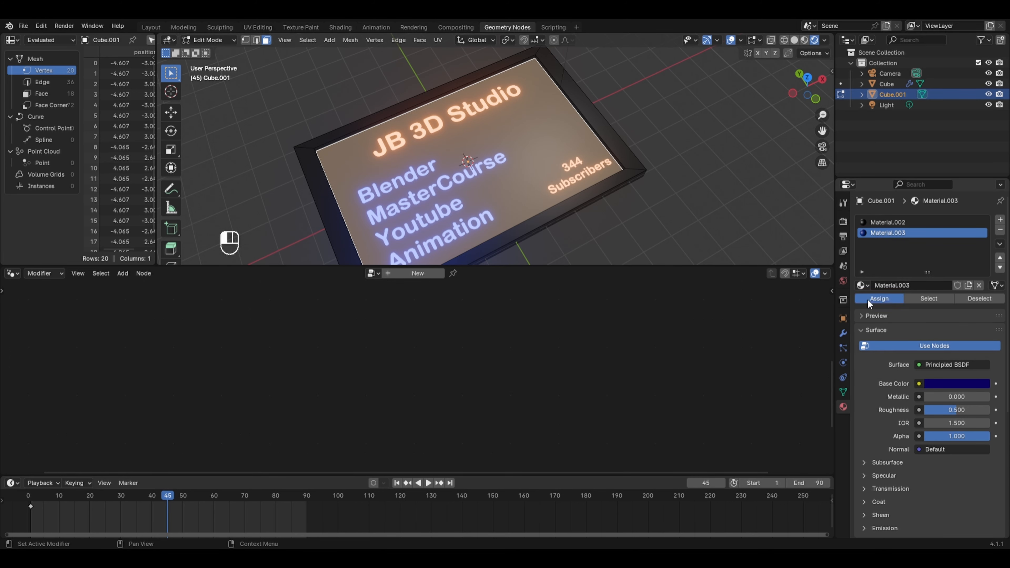
key("Tab")
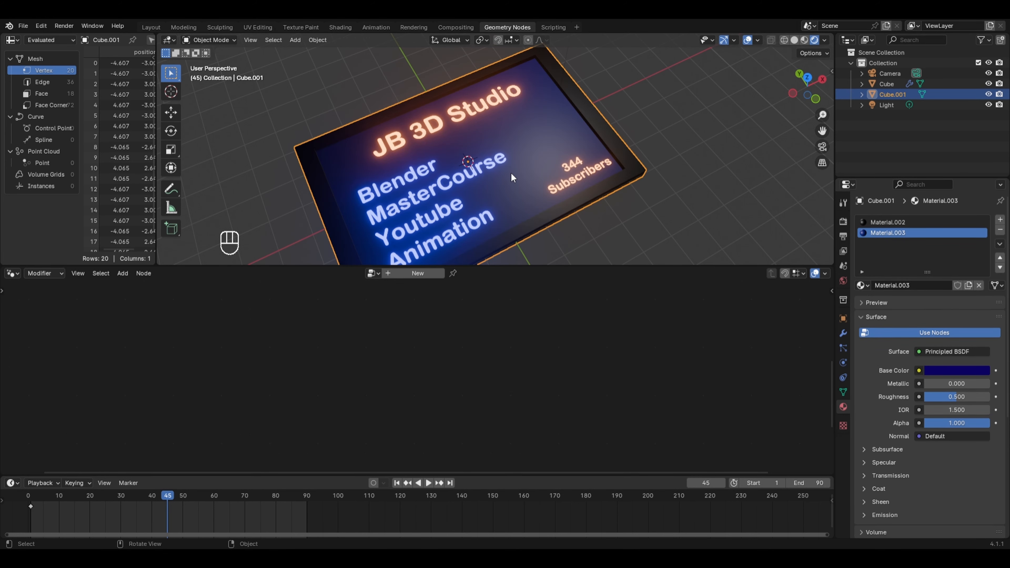
- Switch Bloom off and back on in the EEVEE render settings to compare the glow of the text
middle_click_drag(511, 173, 489, 127)
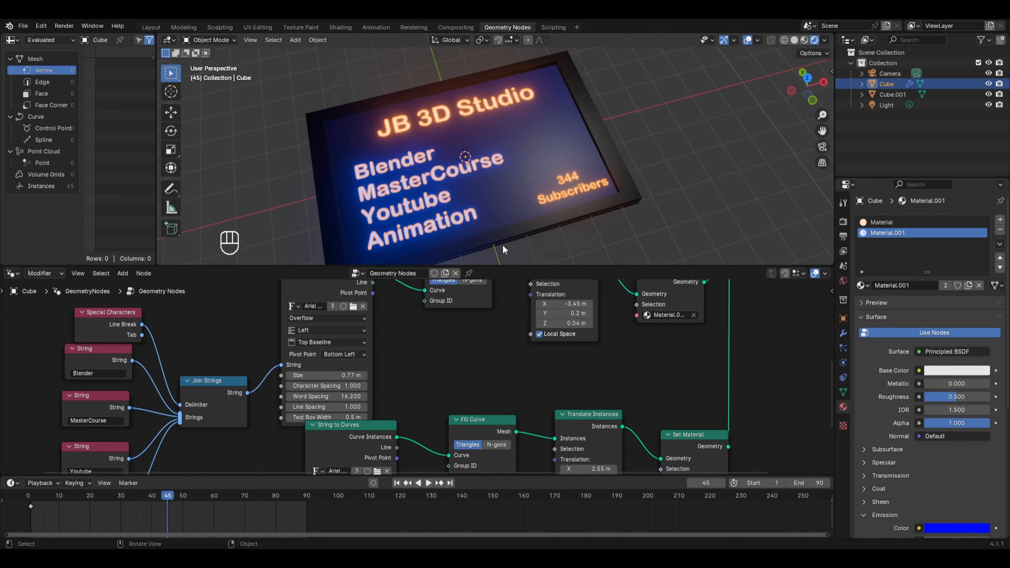
middle_click_drag(832, 216, 811, 207)
left_click(842, 221)
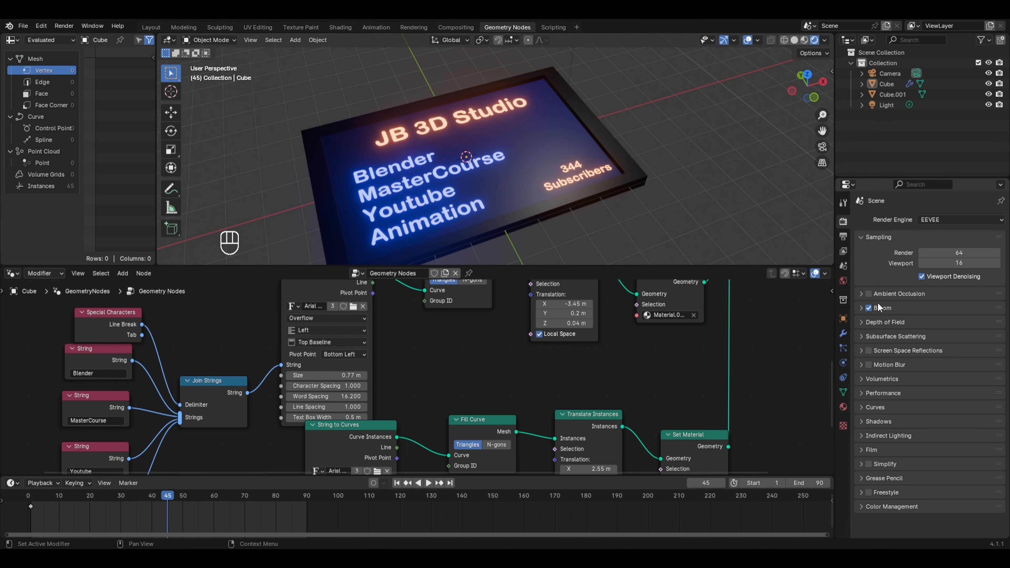
left_click(869, 308)
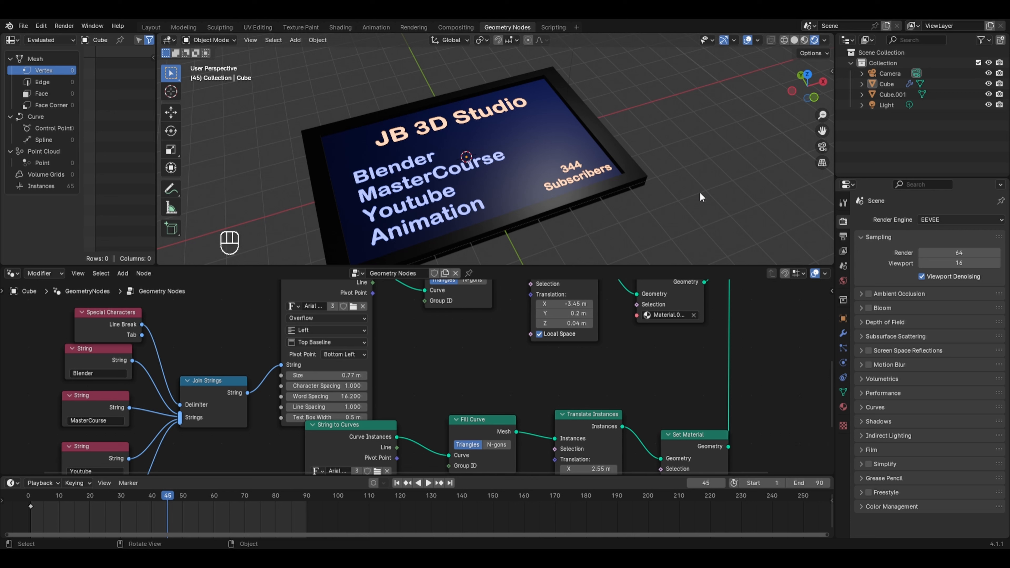
left_click(868, 308)
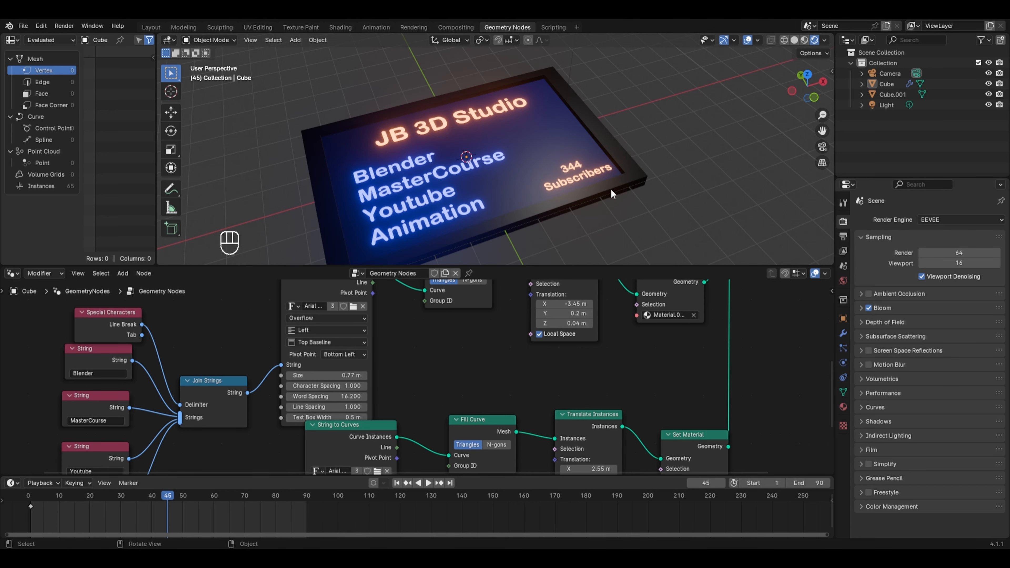
- Enable Screen Space Reflections for the EEVEE render, comparing the board with the effect on and off
middle_click_drag(615, 194, 420, 137)
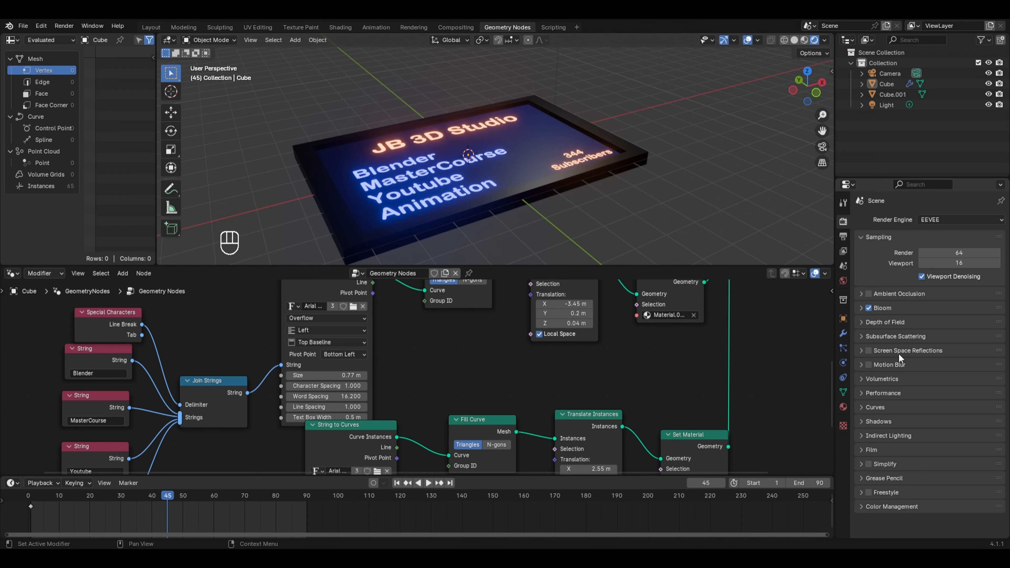
left_click(869, 350)
scroll(439, 133, "up", 3)
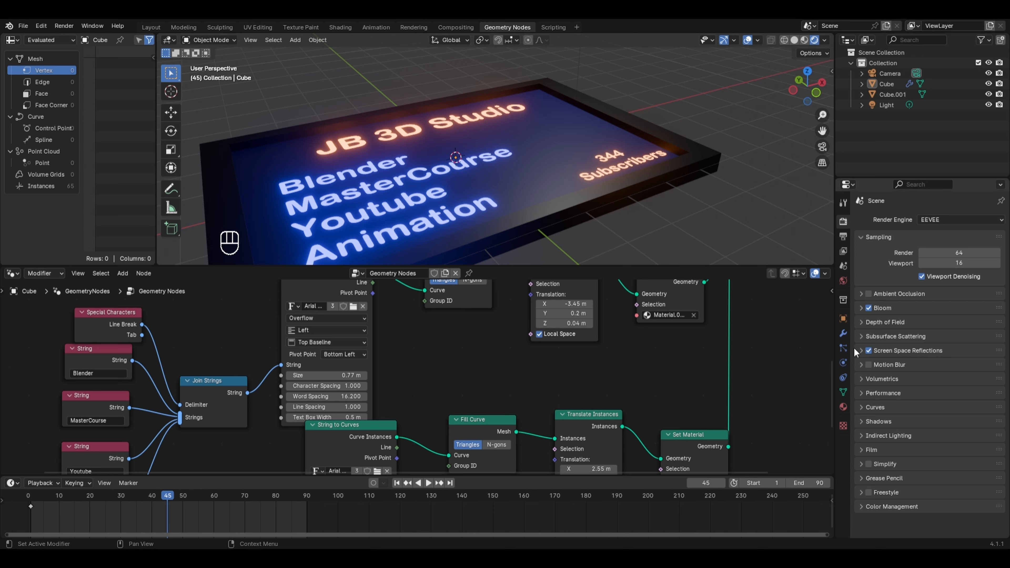
left_click(867, 351)
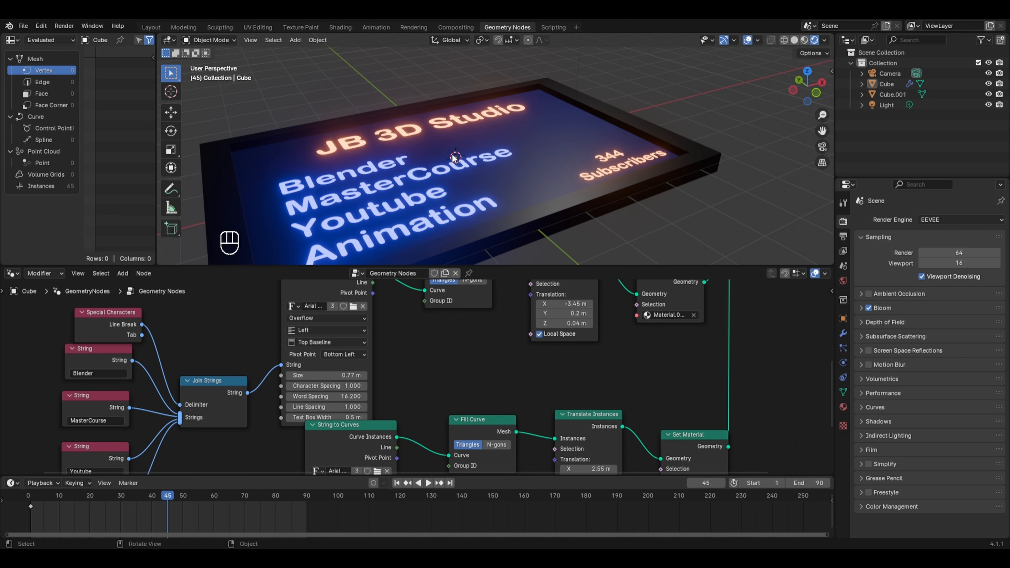
left_click(868, 351)
scroll(547, 131, "down", 4)
middle_click_drag(547, 131, 533, 164)
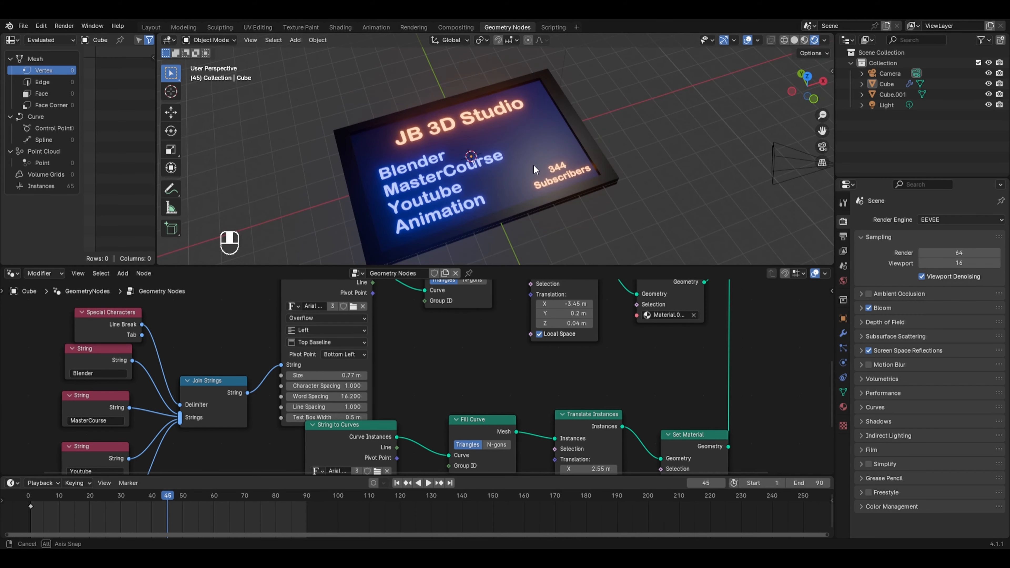
- Play the animation from frame 1 to review the title text and subscriber counter
left_click(31, 495)
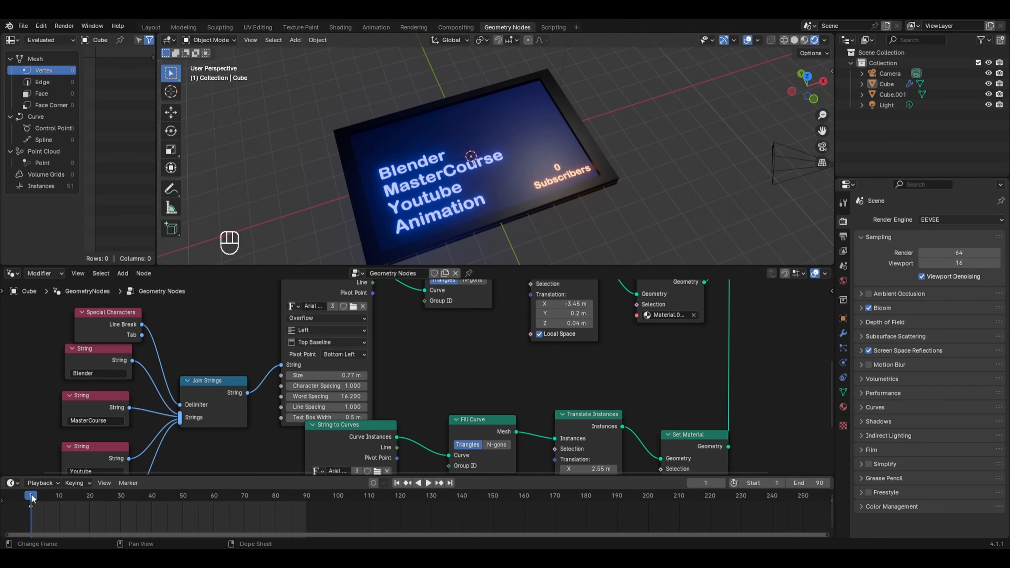
key("space")
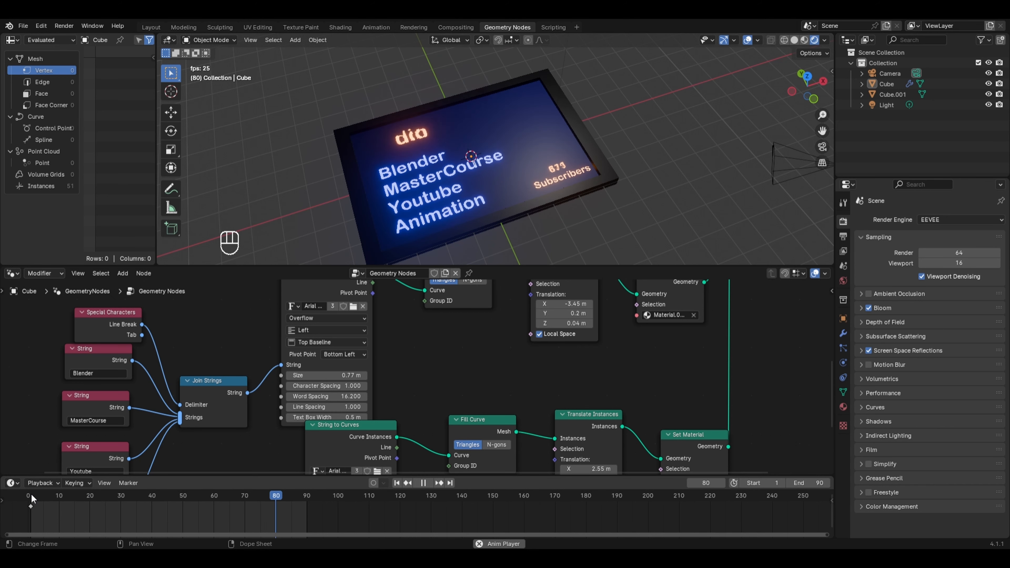
key("space")
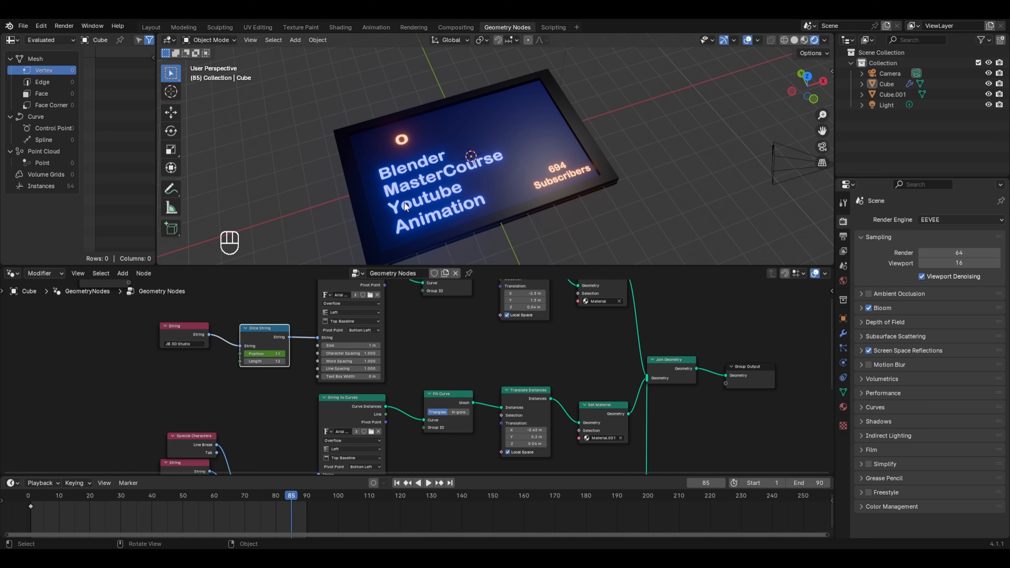
- Select the text object and delete its last keyframe at frame 90
left_click(425, 200)
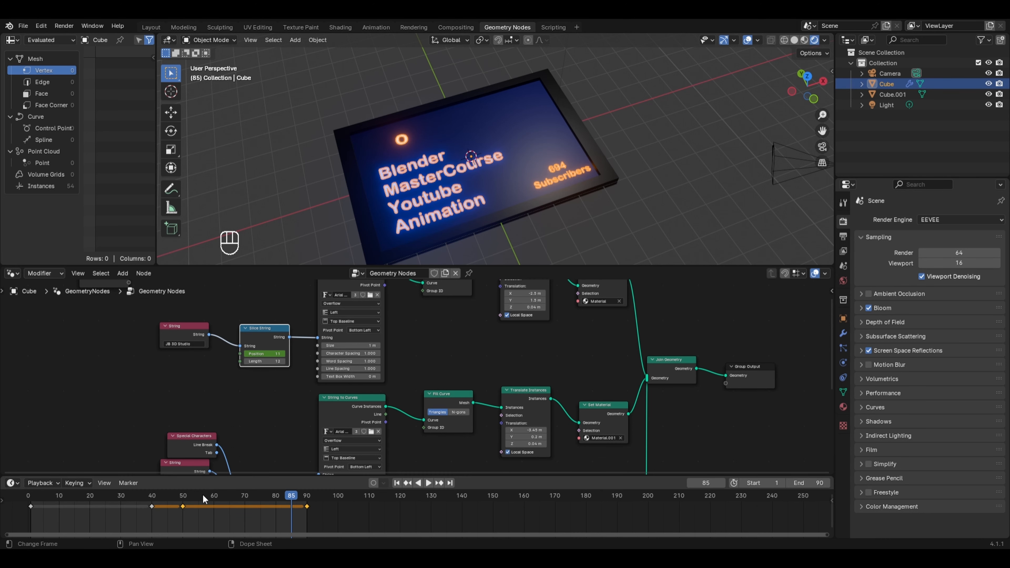
left_click_drag(187, 494, 278, 512)
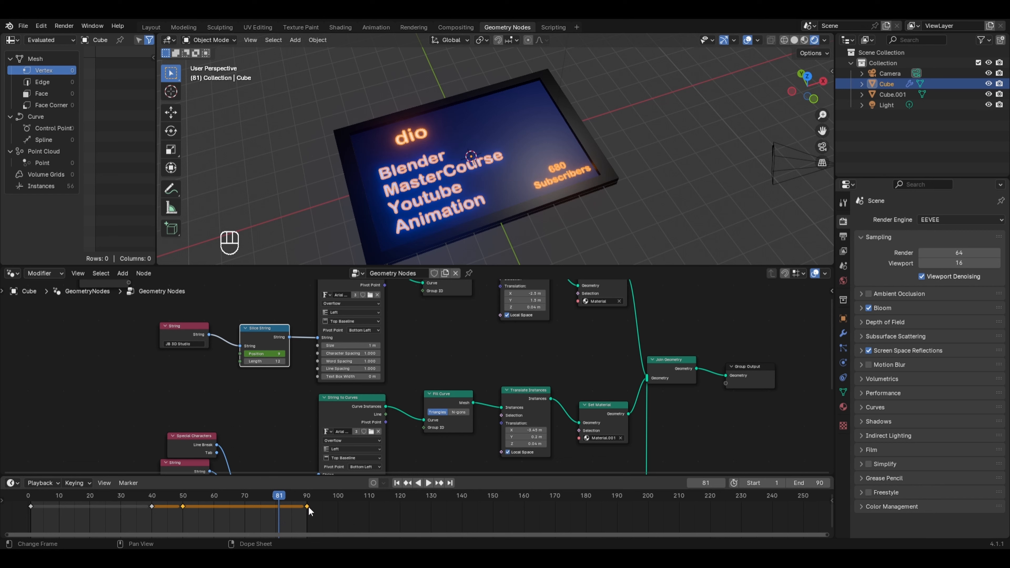
left_click(309, 508)
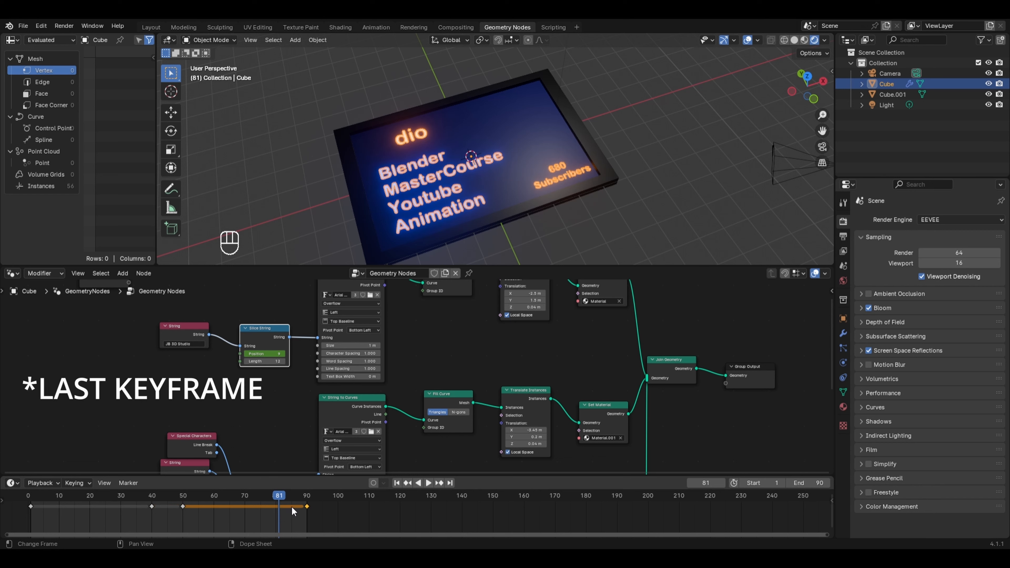
key("x")
left_click(262, 503)
- Replay the animation from near the start to check the title without its last keyframe, and review the board and node tree
left_click_drag(49, 507, 39, 507)
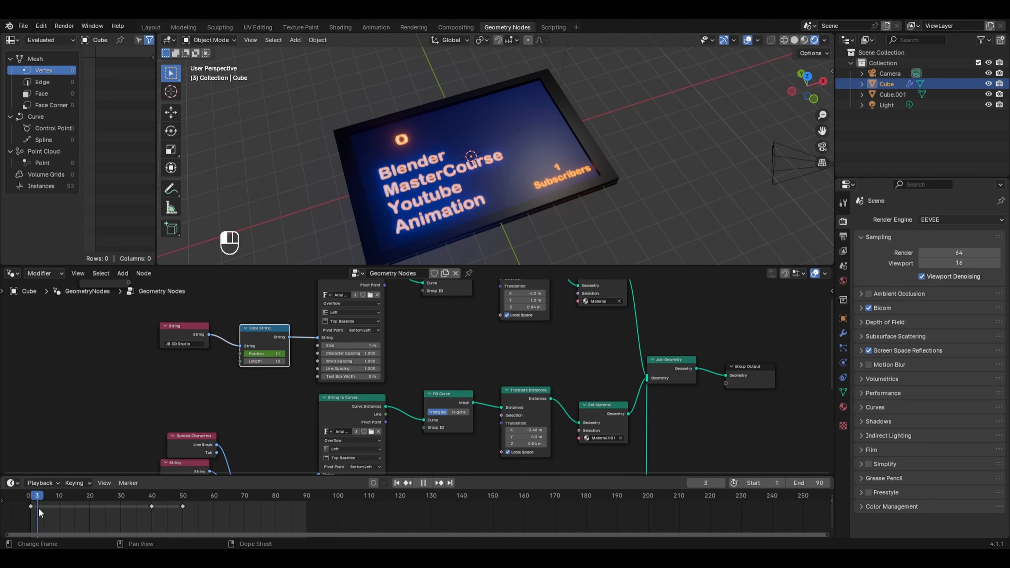
key("space")
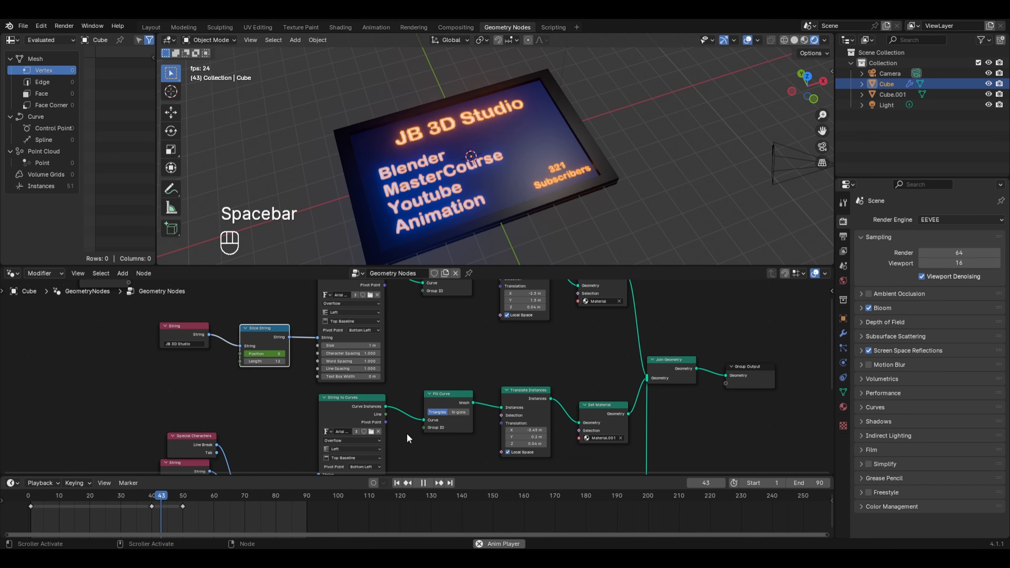
key("space")
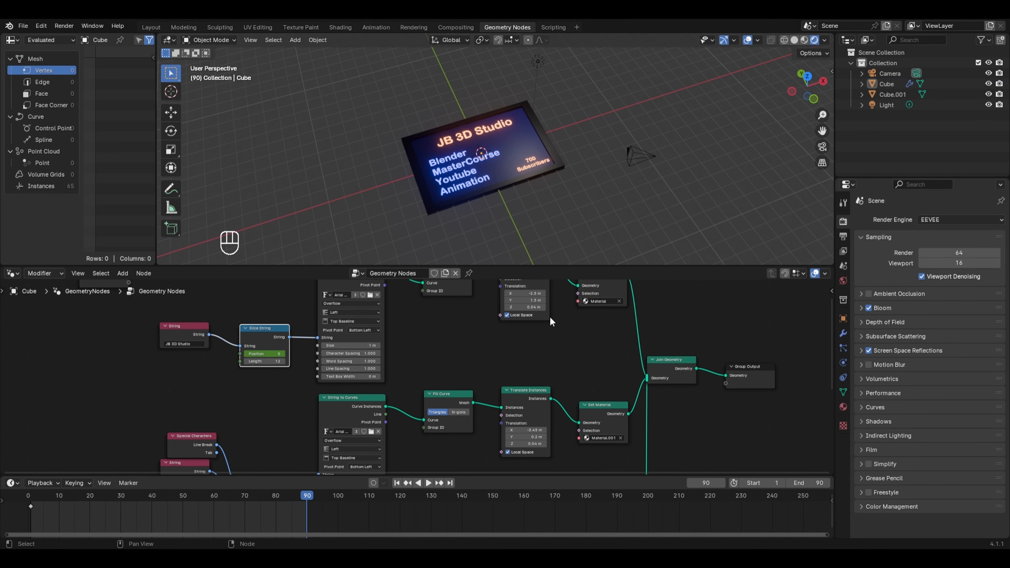
scroll(526, 210, "up", 1)
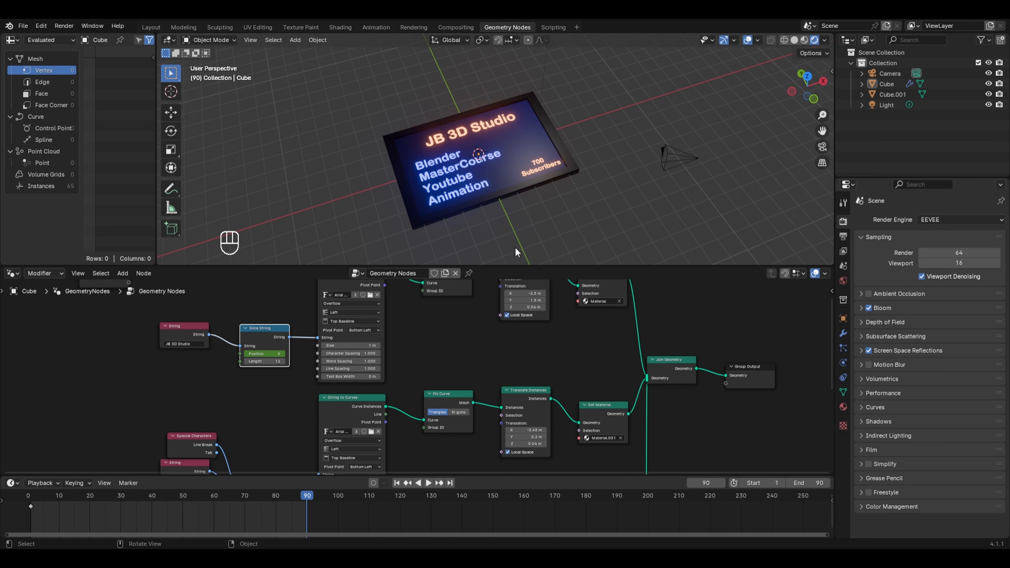
scroll(468, 340, "down", 2)
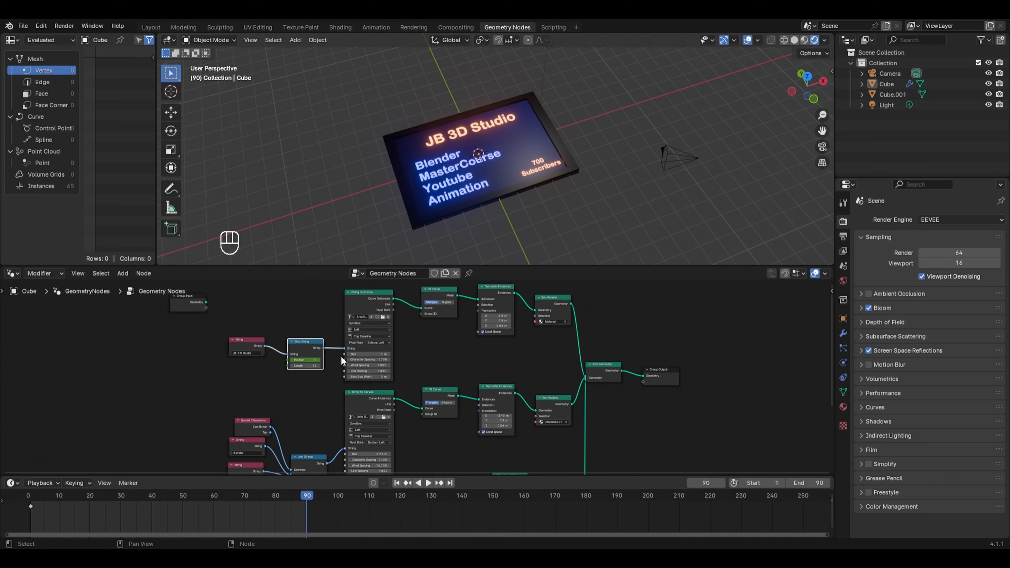